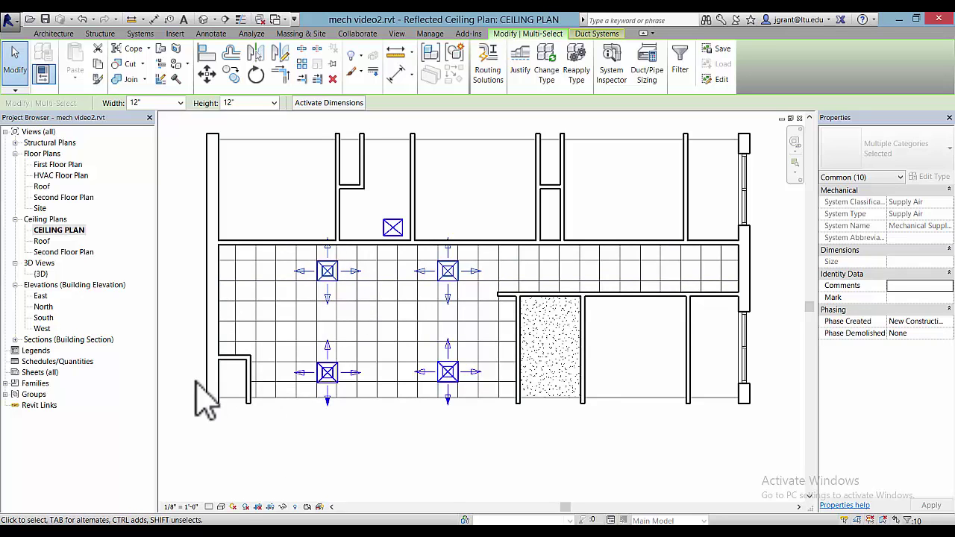
Inspect the duct system in the {3D} view and return to the CEILING PLAN view
double_click(43, 274)
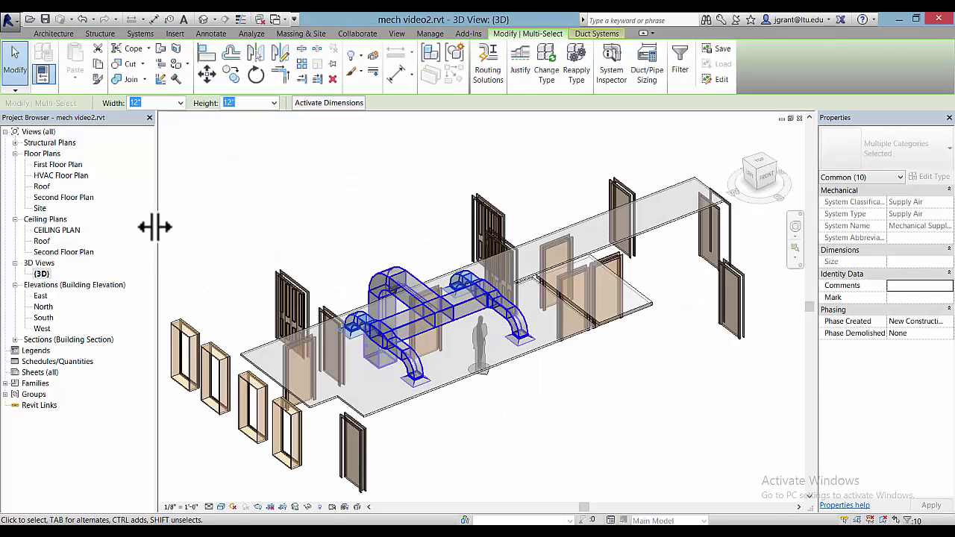
double_click(60, 231)
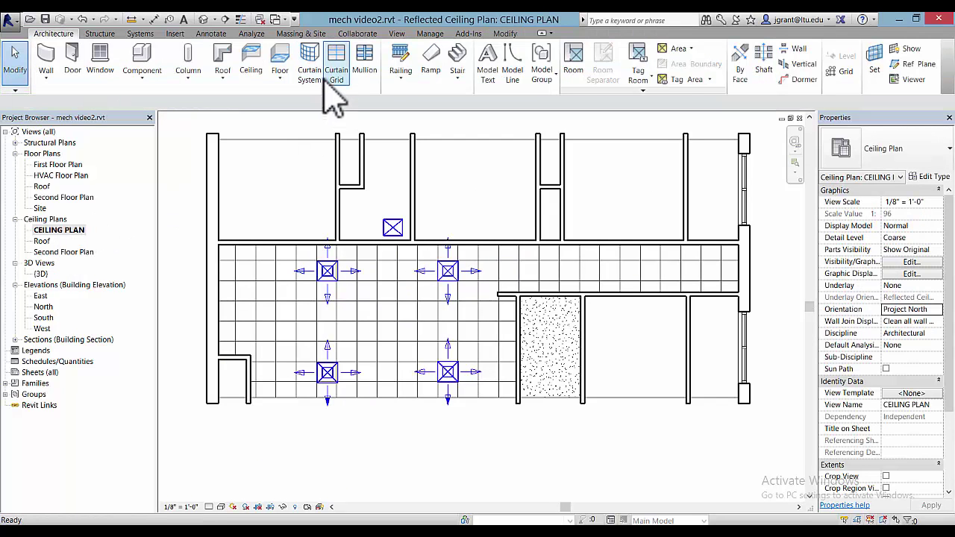
Load the family "Single Phase Panel - 120V MCB - Surface.rfa" from the Electrical > MEP > Electric Power > Distribution library folder
click(175, 34)
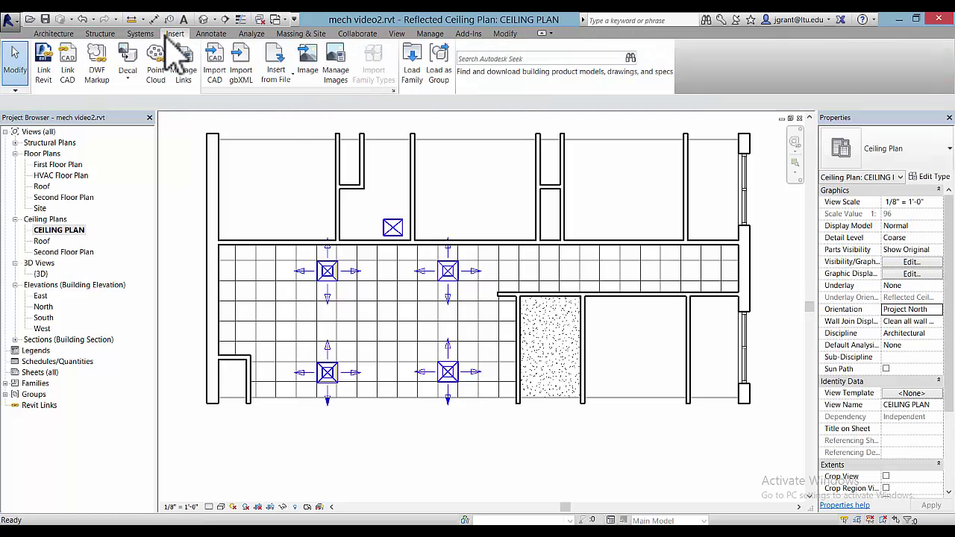
click(415, 69)
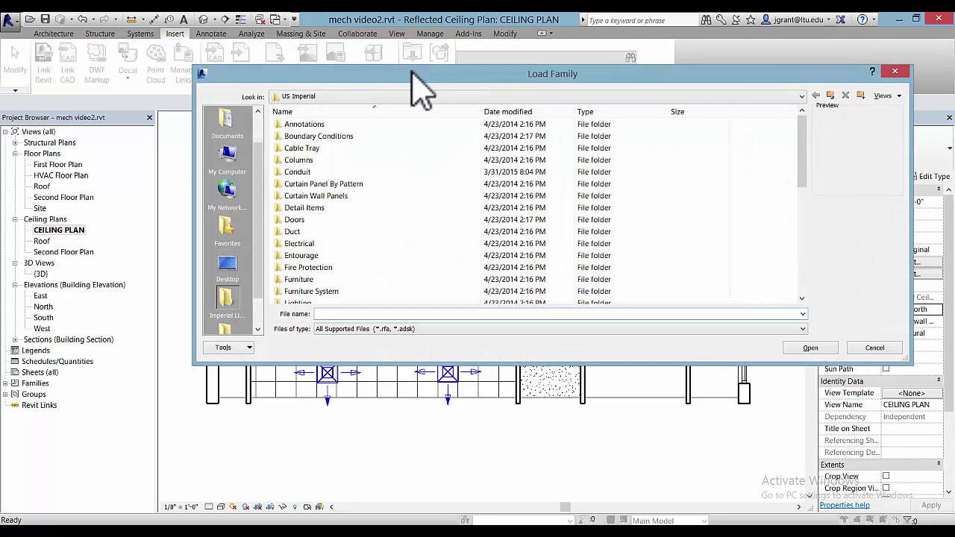
double_click(371, 244)
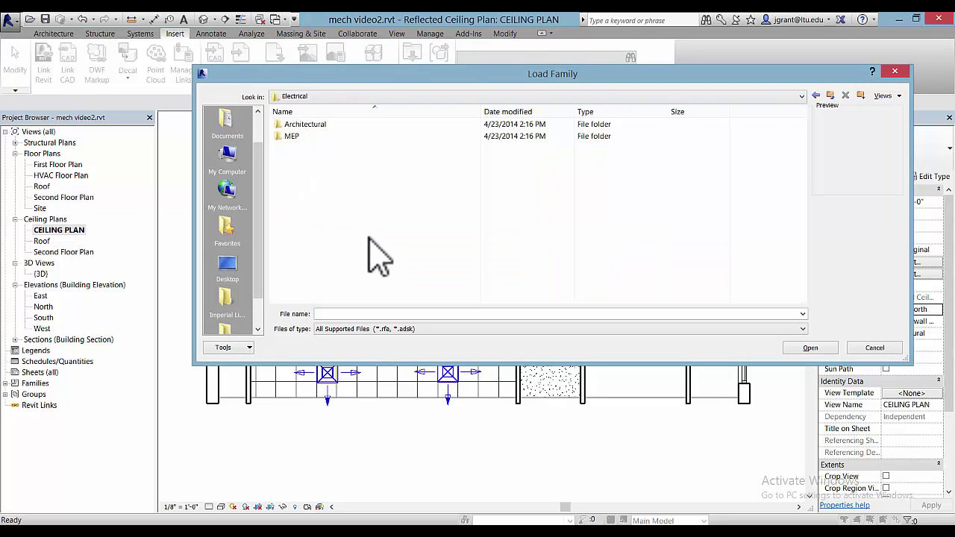
double_click(336, 136)
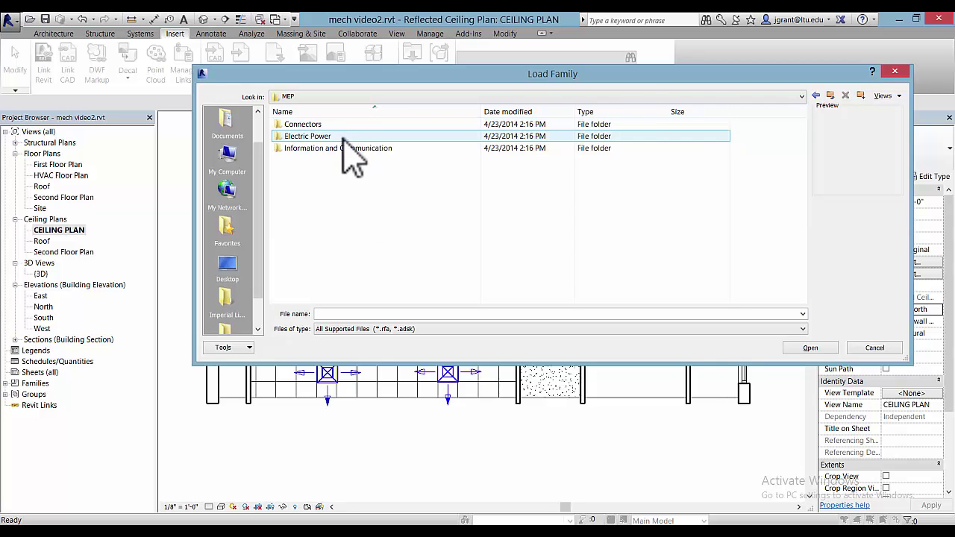
double_click(344, 137)
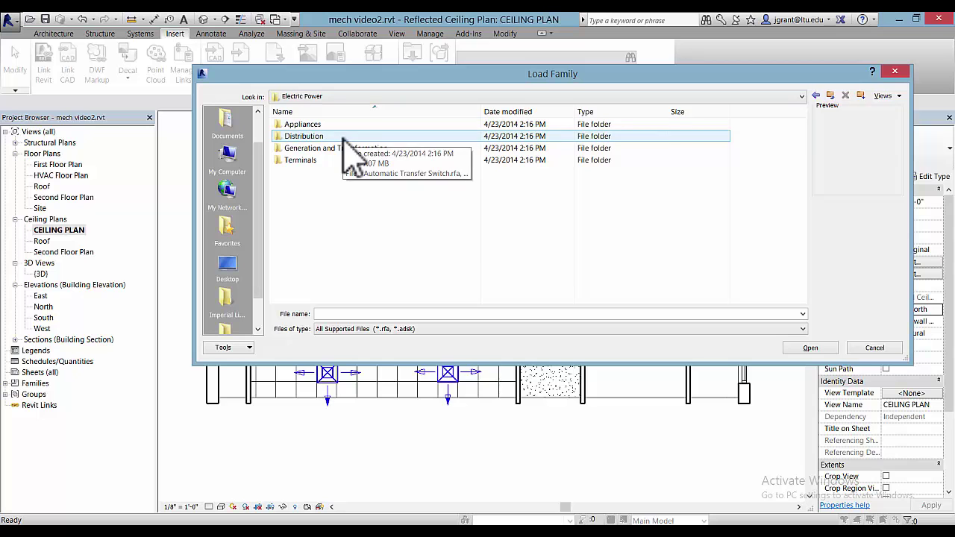
double_click(341, 137)
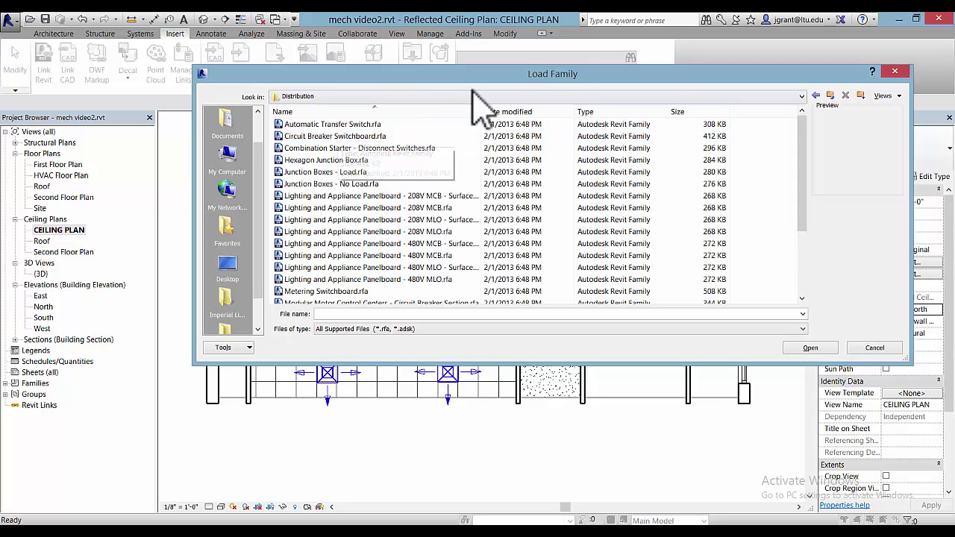
drag(486, 72, 403, 50)
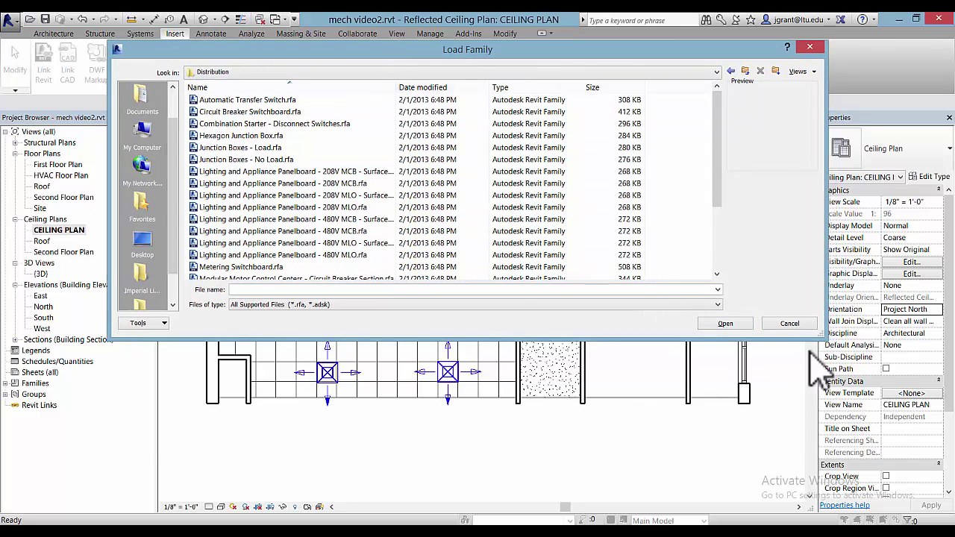
drag(825, 342, 756, 450)
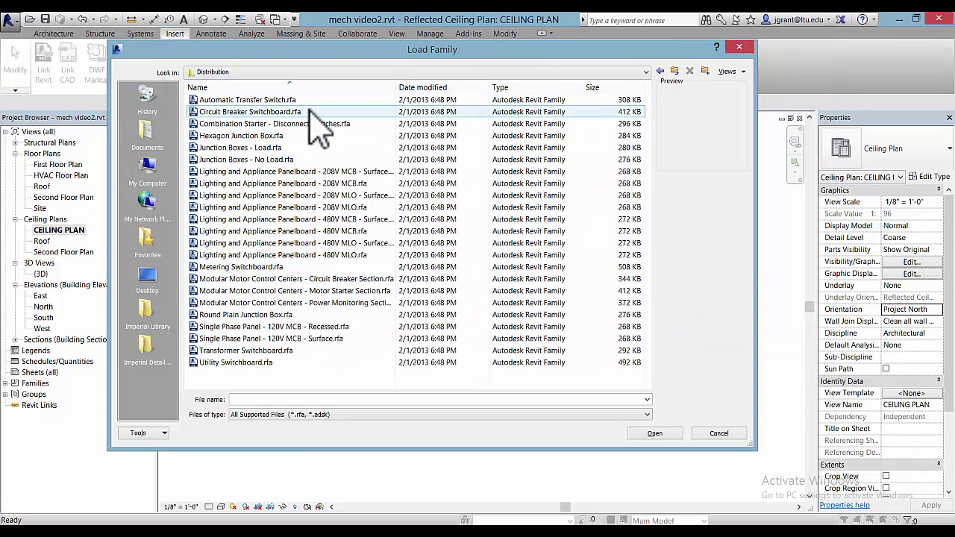
click(321, 340)
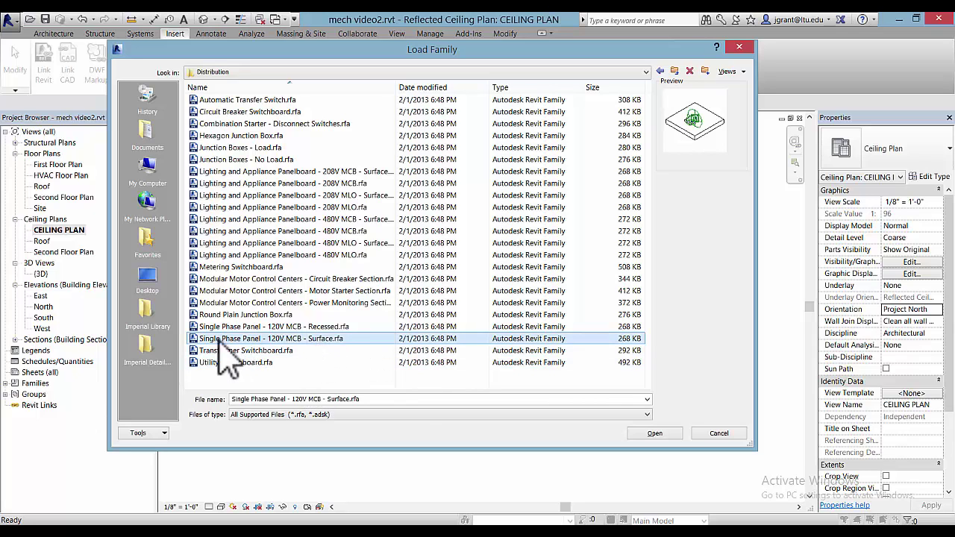
double_click(326, 339)
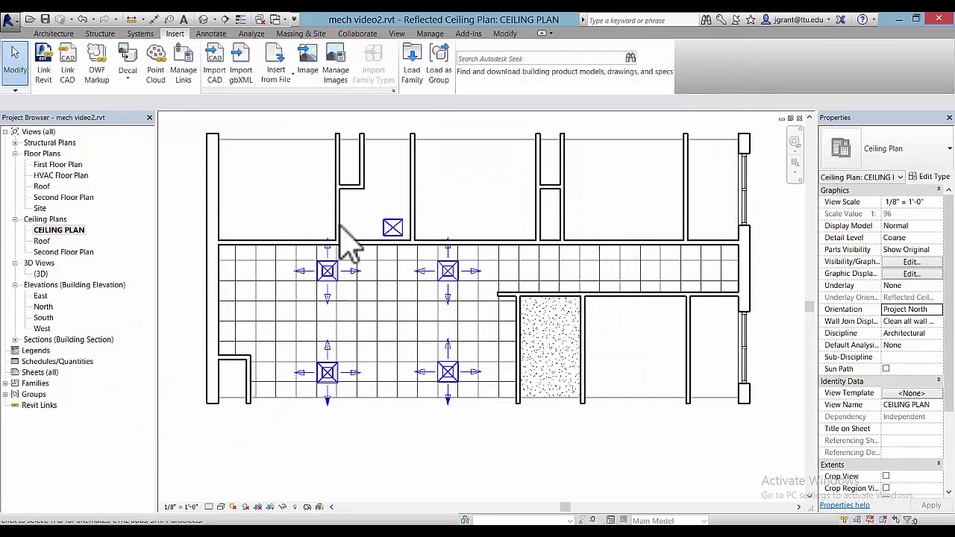
Load the family "Lighting Switches.rfa" from the Electrical > MEP > Electric Power > Terminals library folder
click(412, 72)
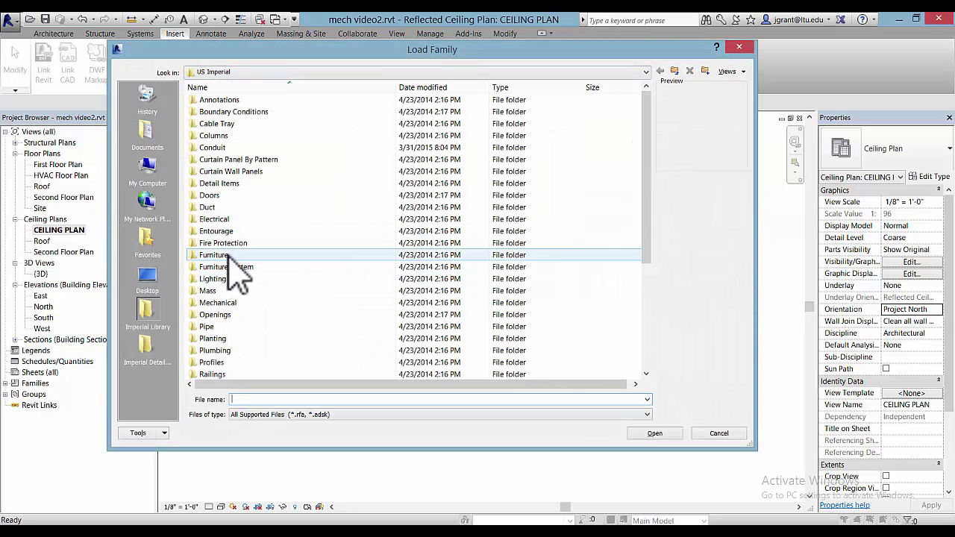
double_click(230, 219)
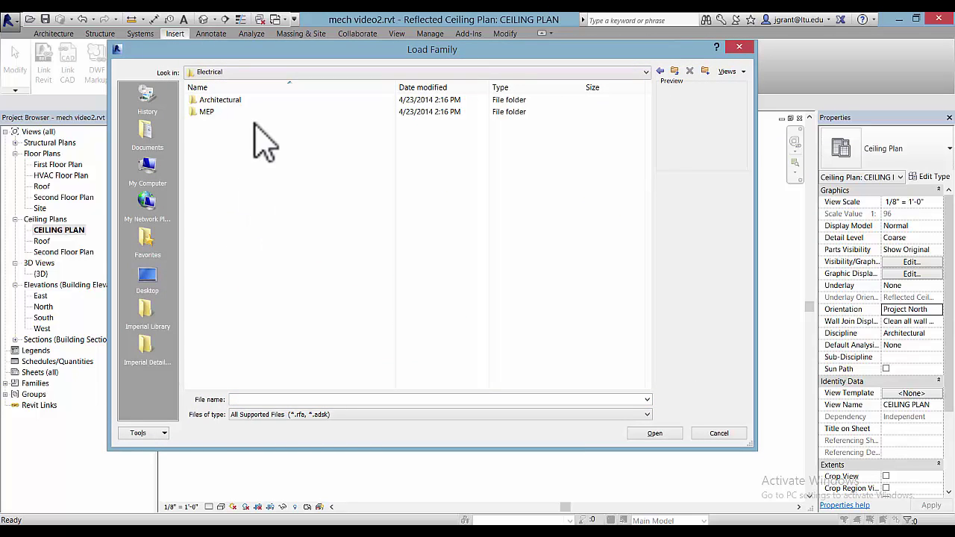
double_click(217, 113)
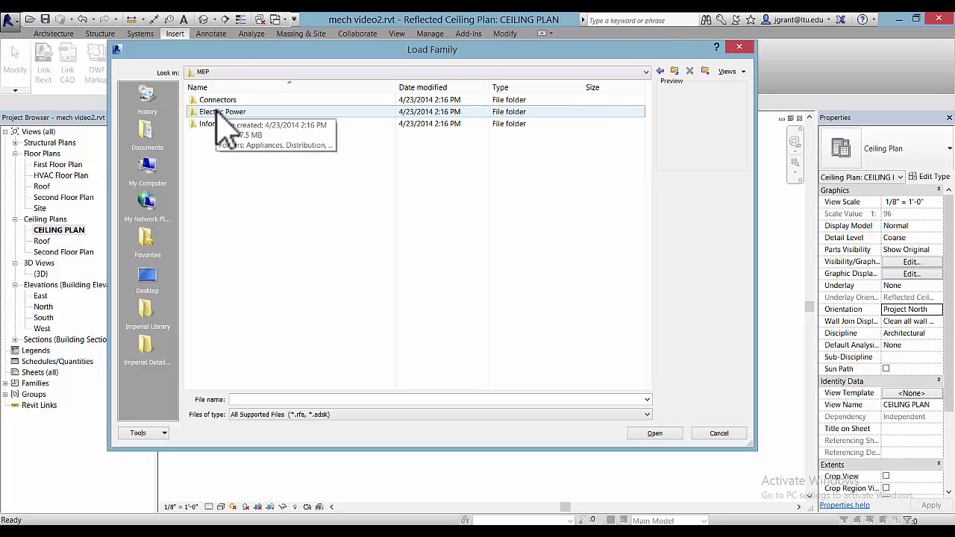
double_click(246, 113)
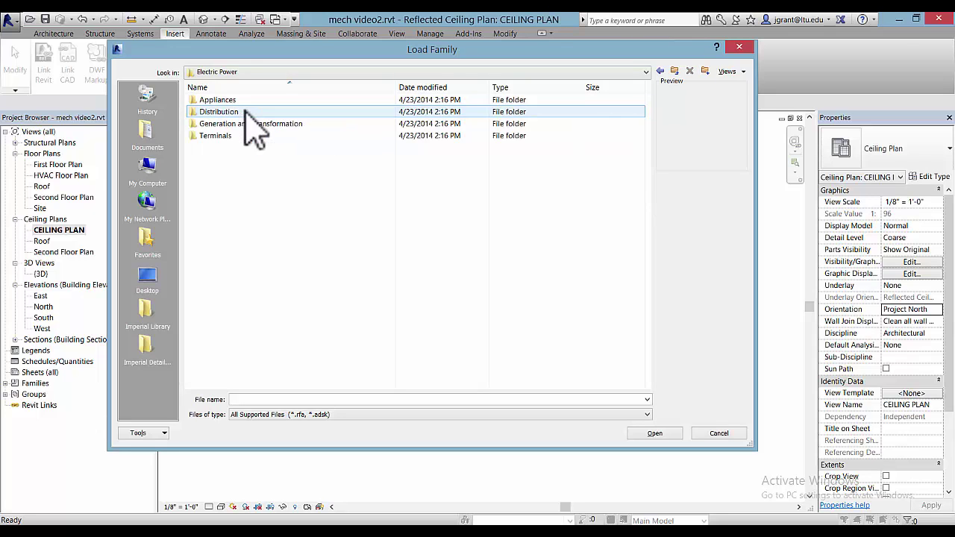
double_click(214, 136)
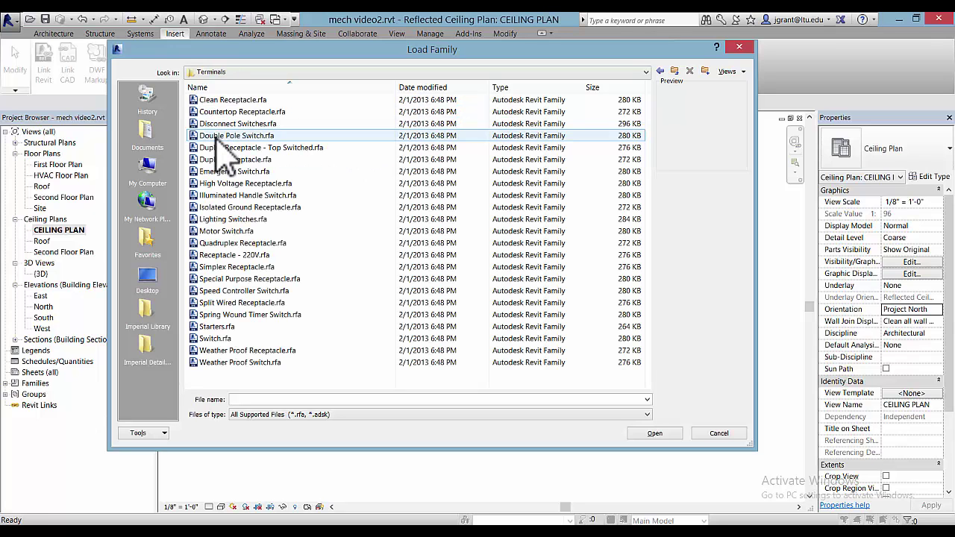
click(265, 216)
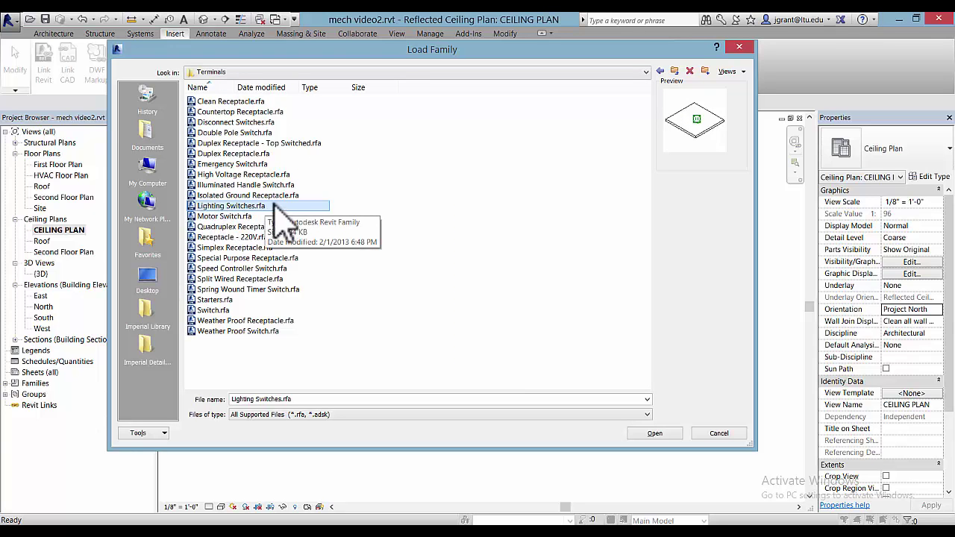
double_click(191, 205)
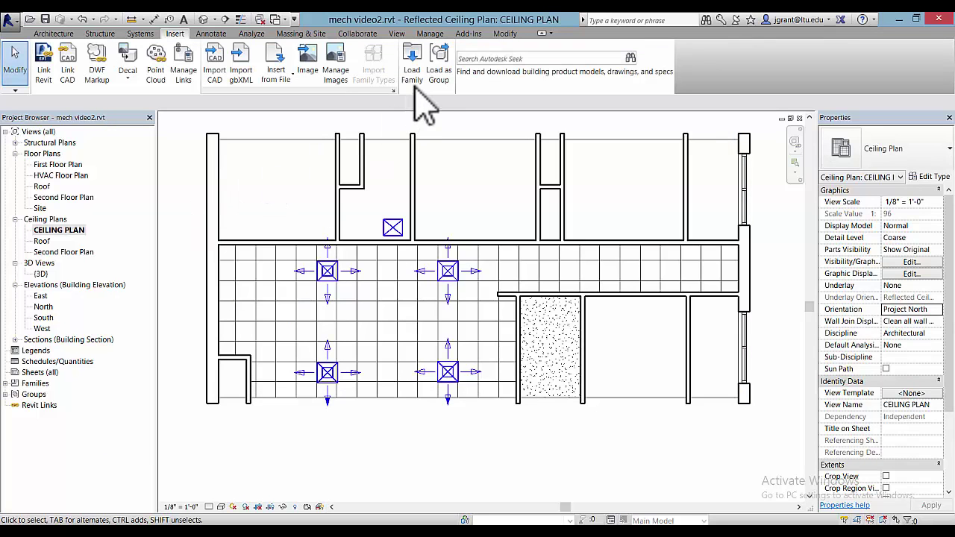
Examine the Electrical > Architectural > Electrical Power > Terminals families, including Switch-Single, as thumbnails without loading any
click(418, 85)
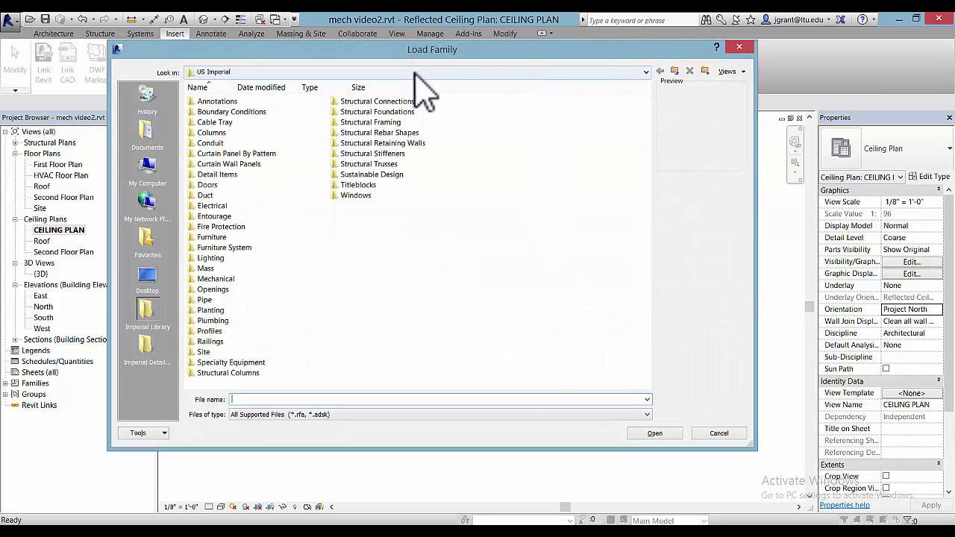
double_click(247, 207)
double_click(243, 102)
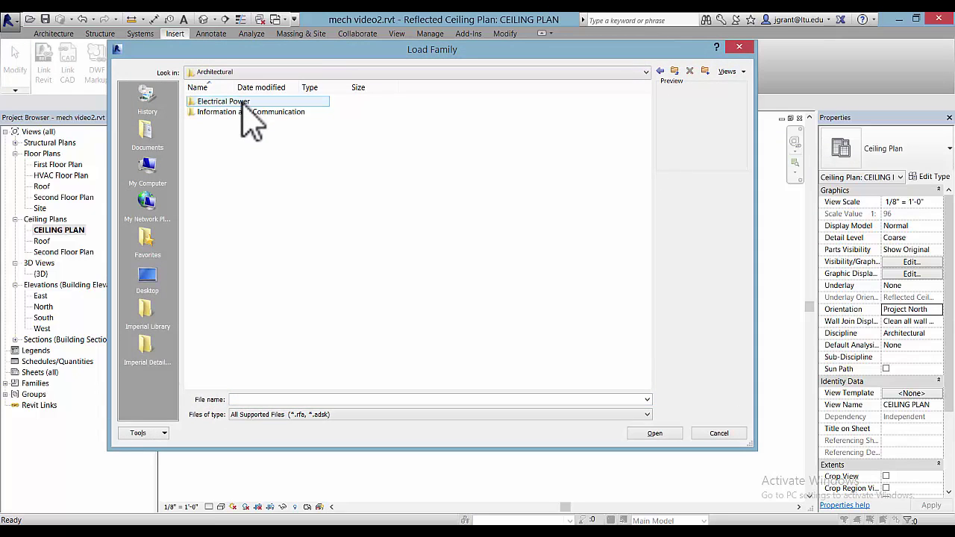
double_click(240, 102)
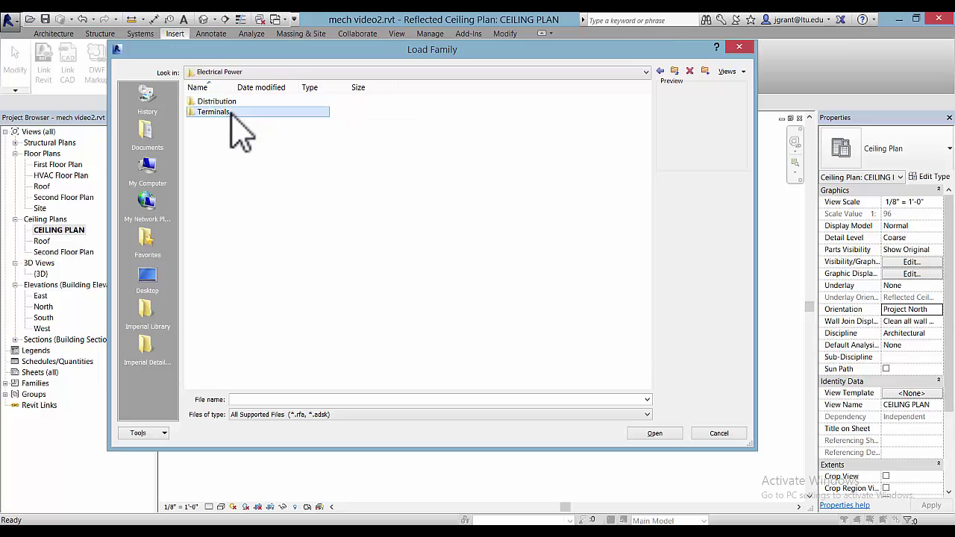
double_click(237, 113)
click(228, 196)
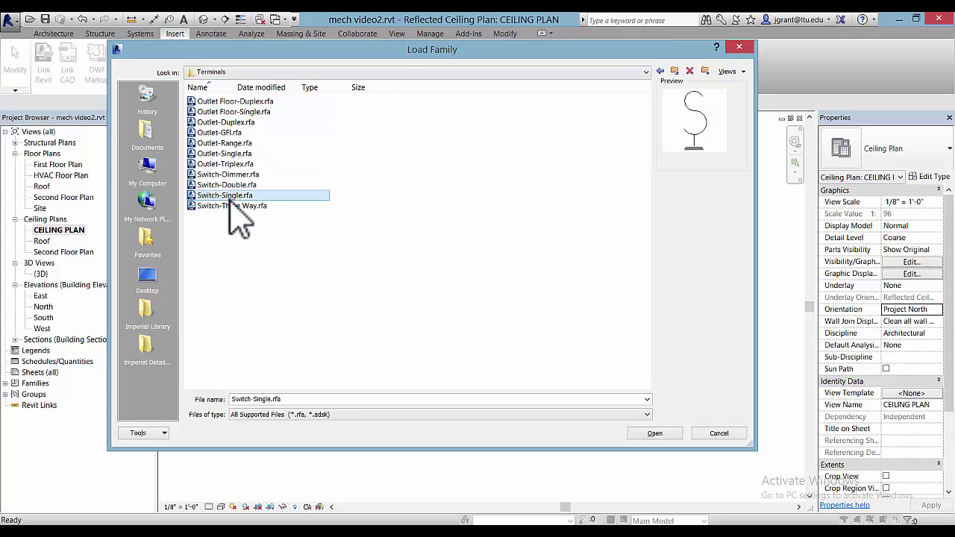
click(739, 72)
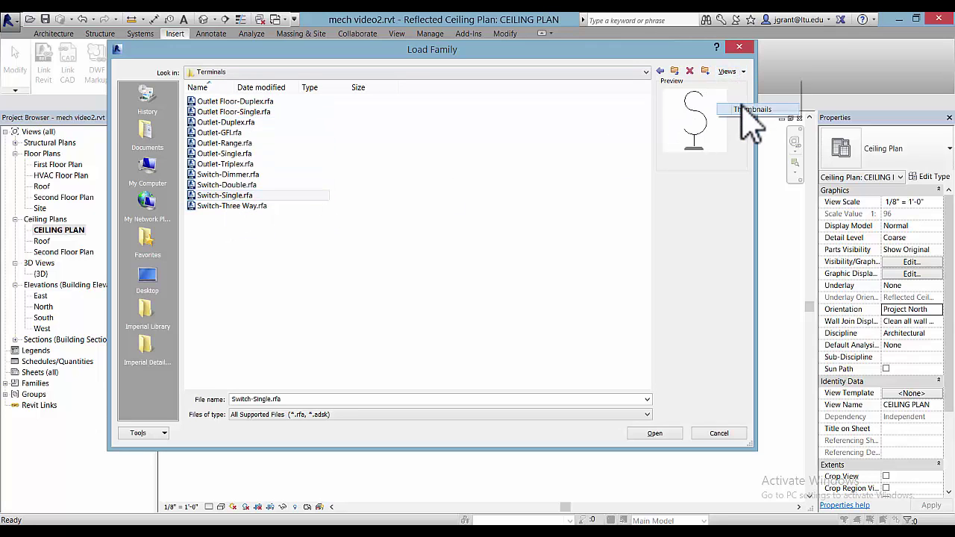
click(747, 117)
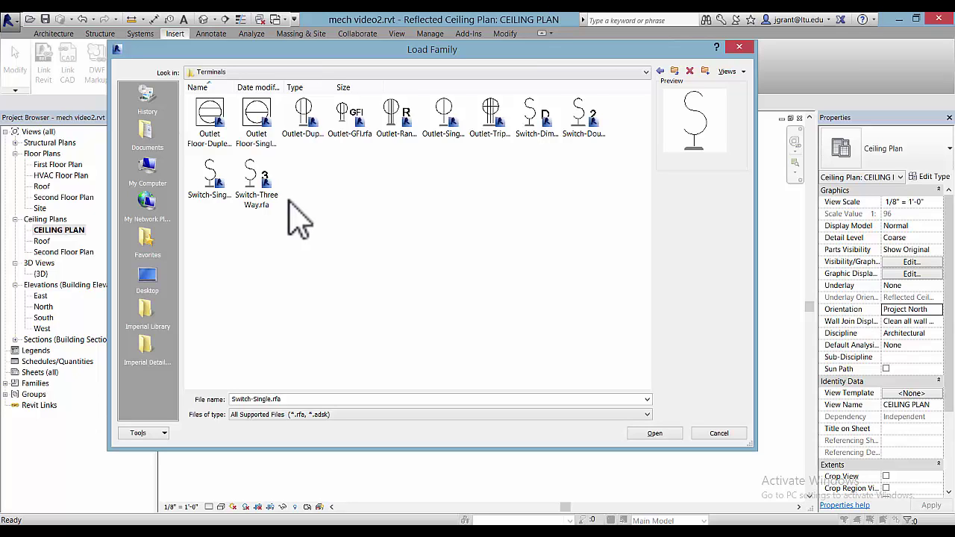
click(734, 436)
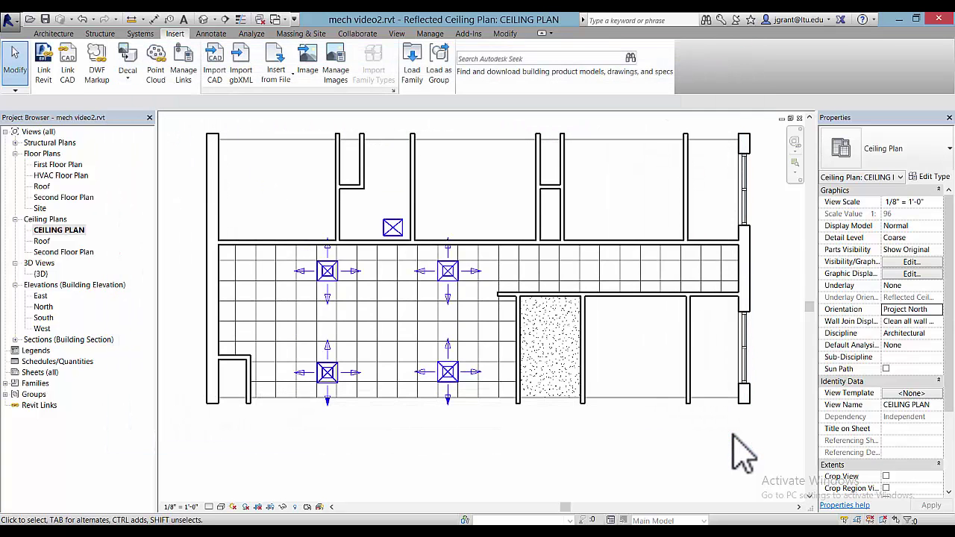
Load the family "Troffer Light - 2x2 Parabolic.rfa" from the Lighting > MEP > Internal library folder
click(413, 70)
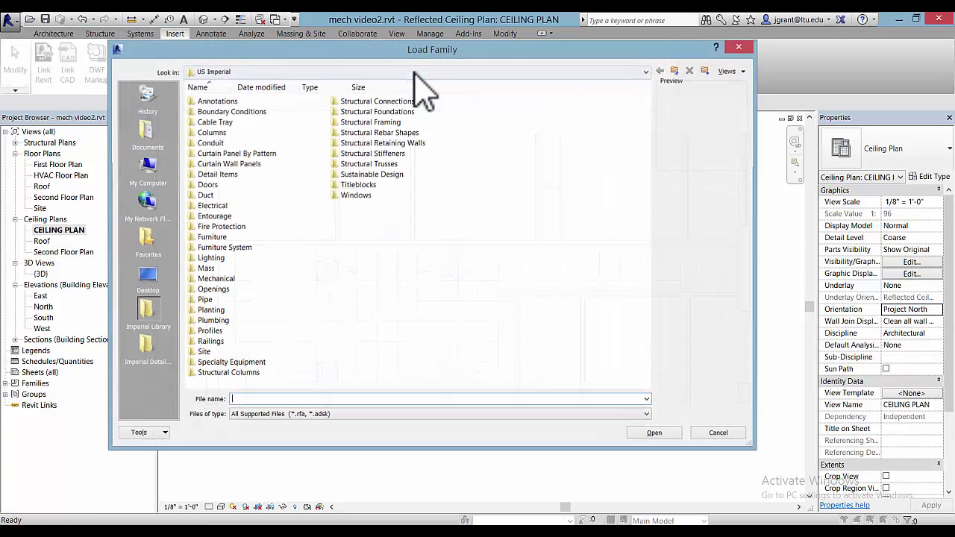
double_click(230, 259)
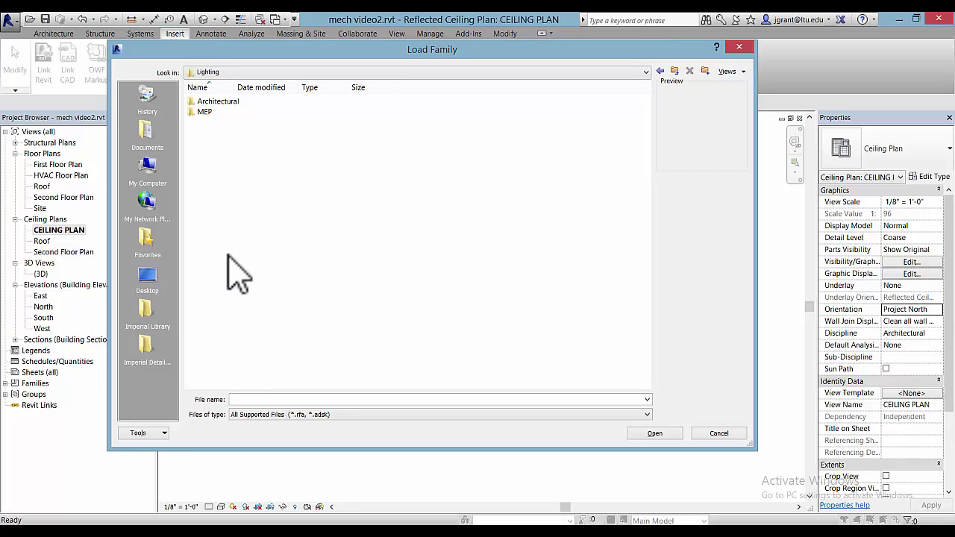
double_click(203, 112)
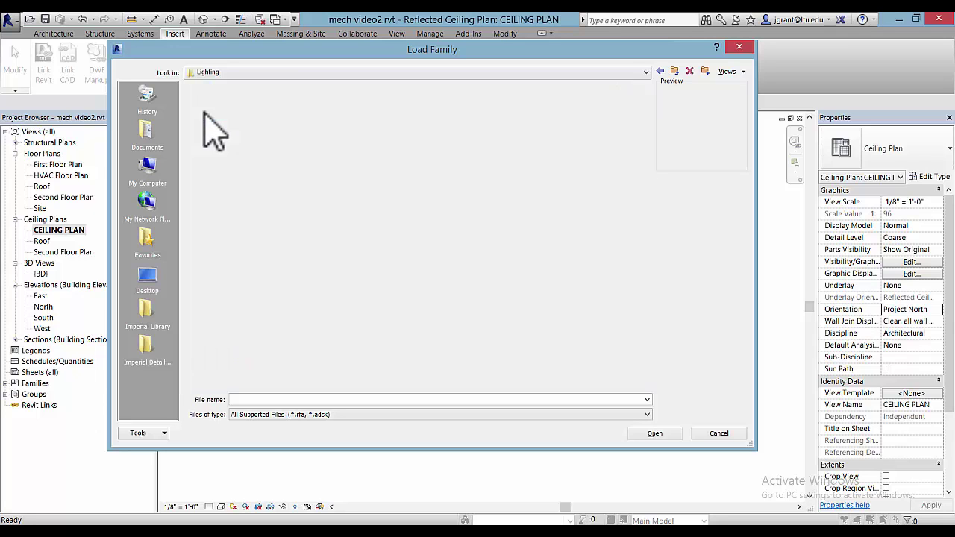
double_click(226, 112)
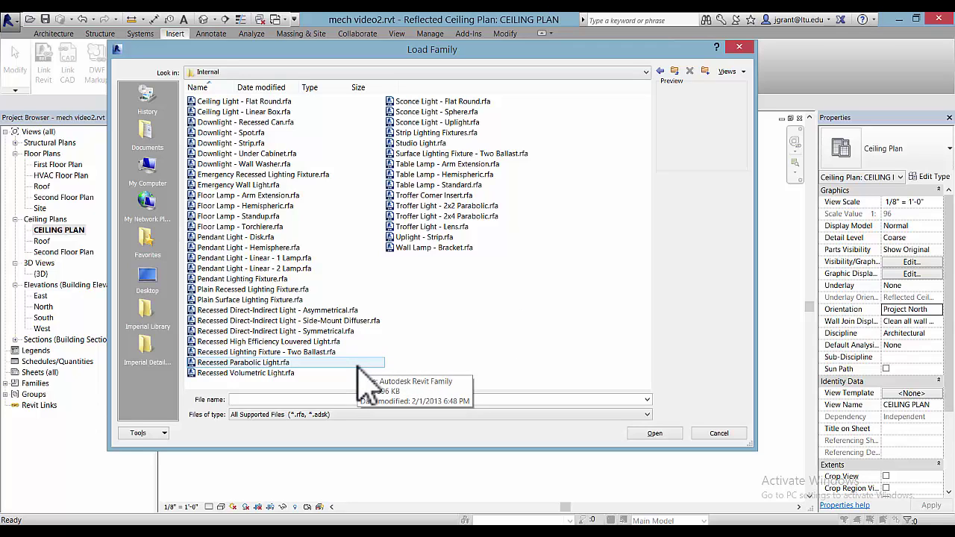
click(500, 210)
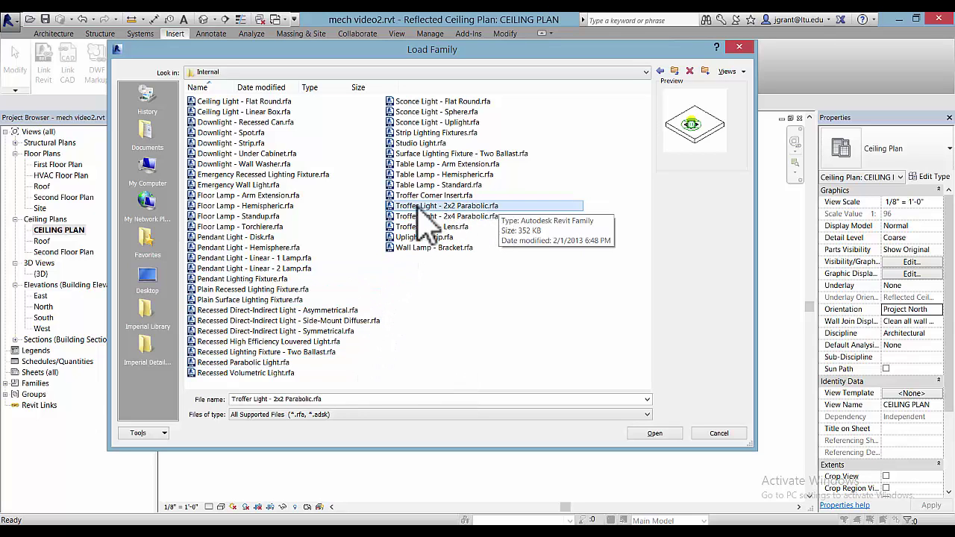
double_click(487, 211)
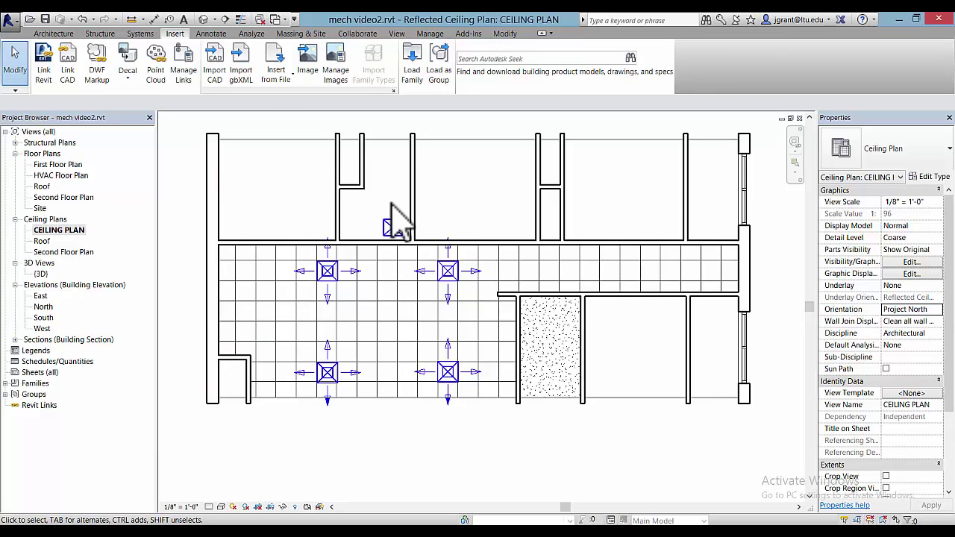
Examine the voltage definitions and distribution systems in the electrical settings, including the 120 and 240 voltages and the 120/240 Single system
click(393, 227)
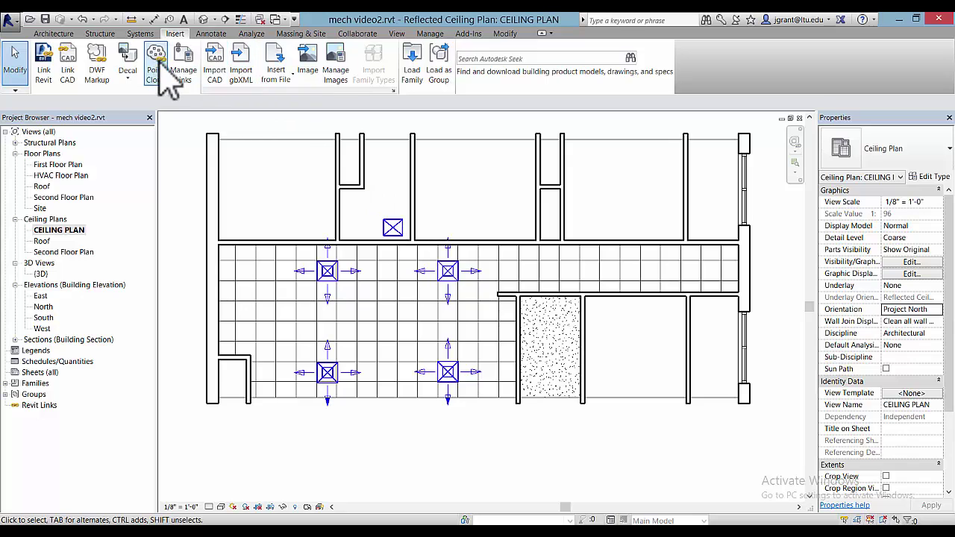
click(140, 33)
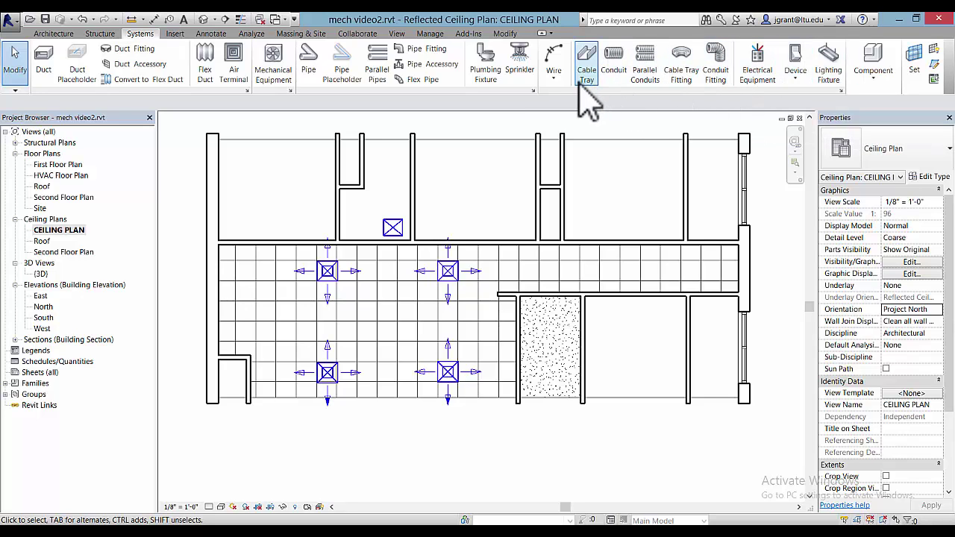
click(842, 91)
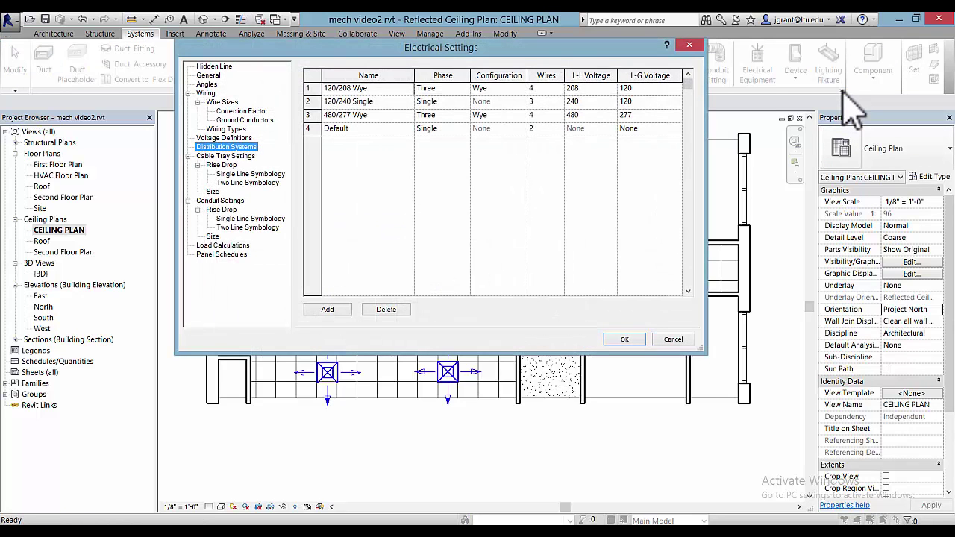
drag(614, 57, 616, 142)
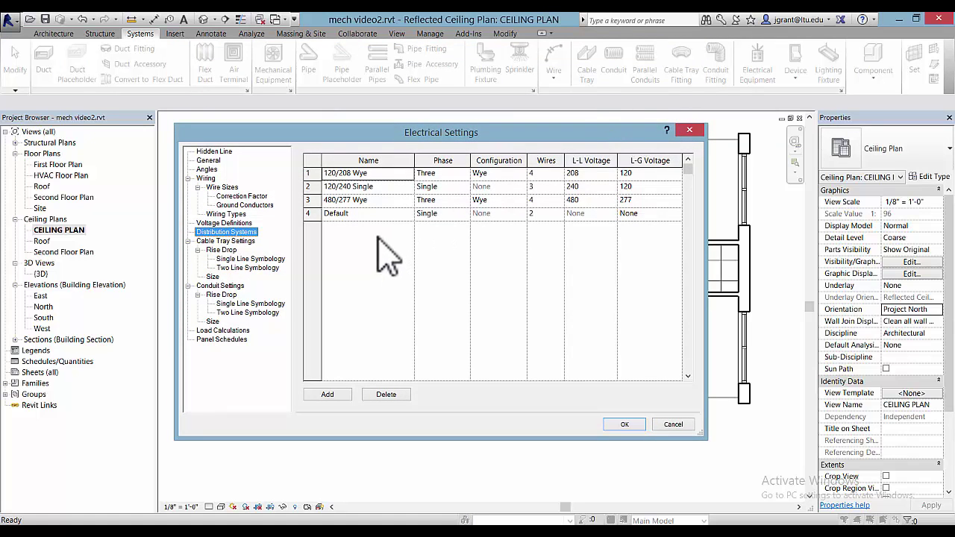
click(238, 223)
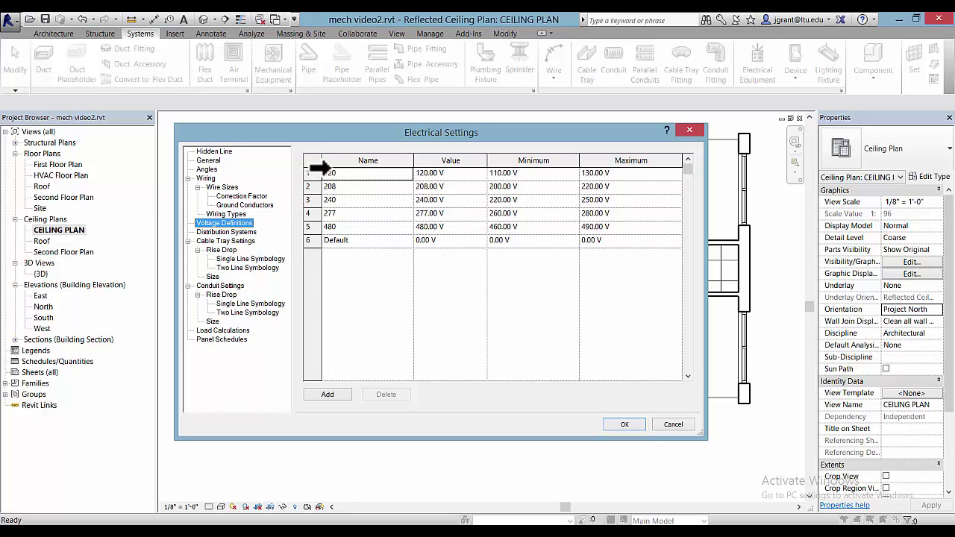
click(316, 172)
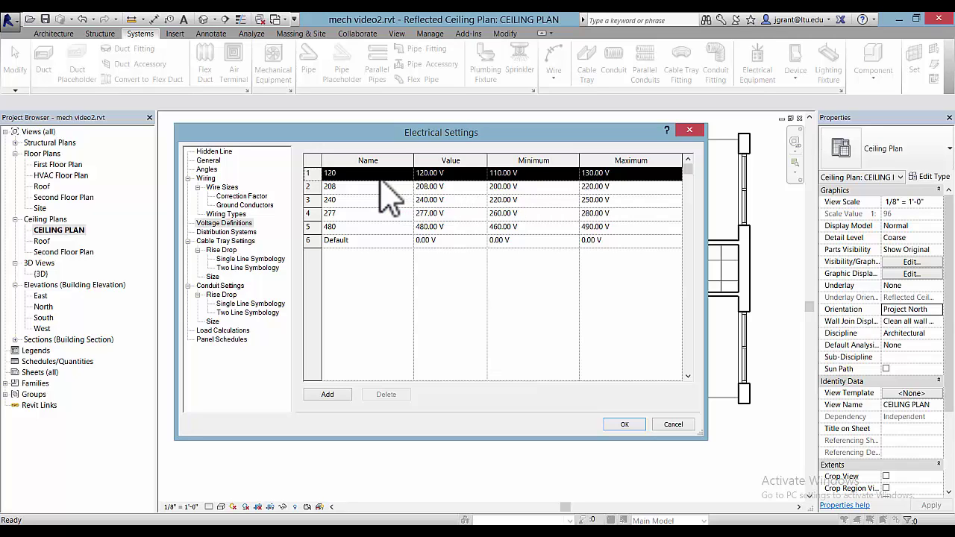
click(321, 199)
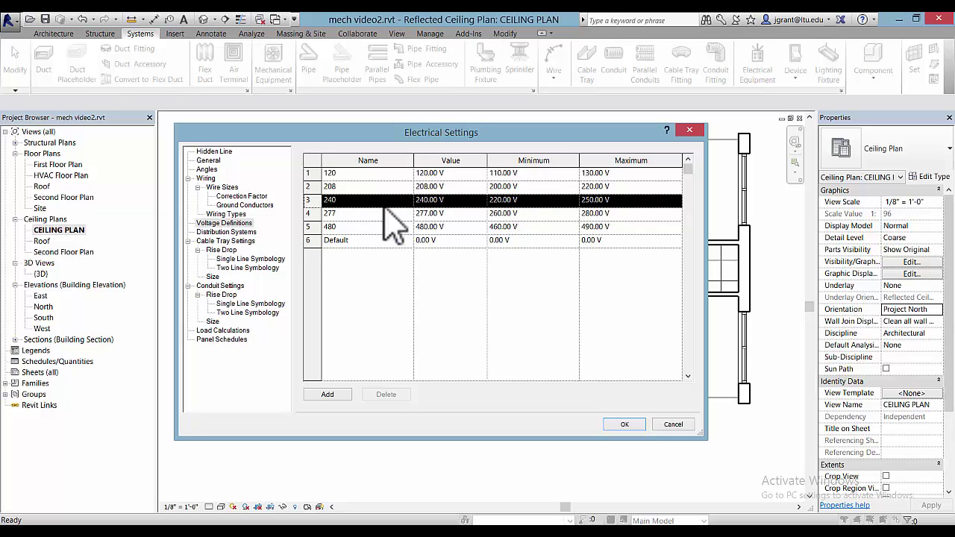
click(249, 235)
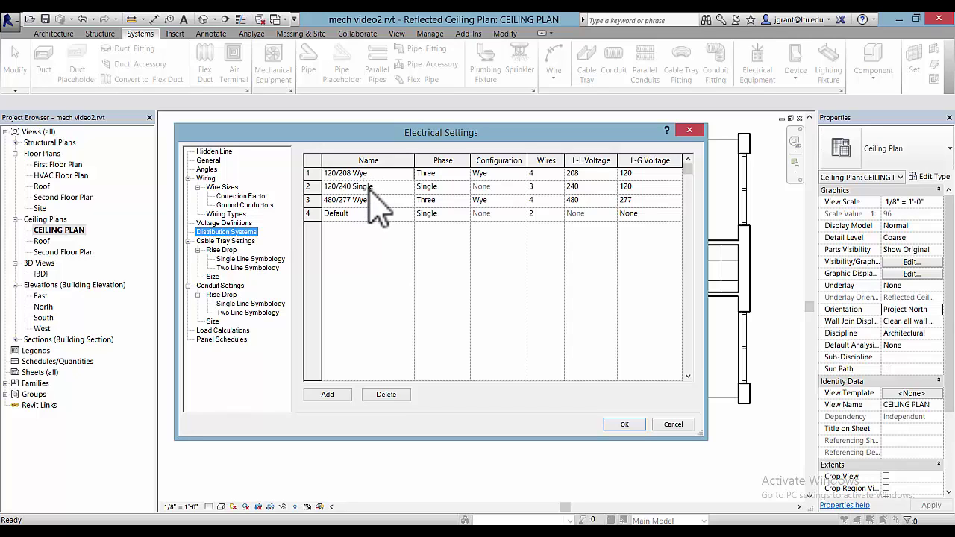
click(318, 186)
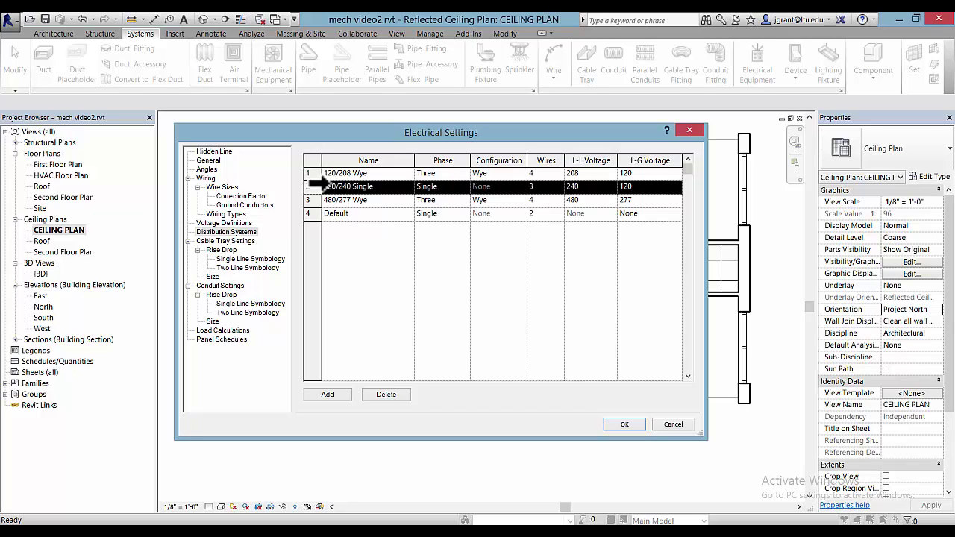
click(673, 426)
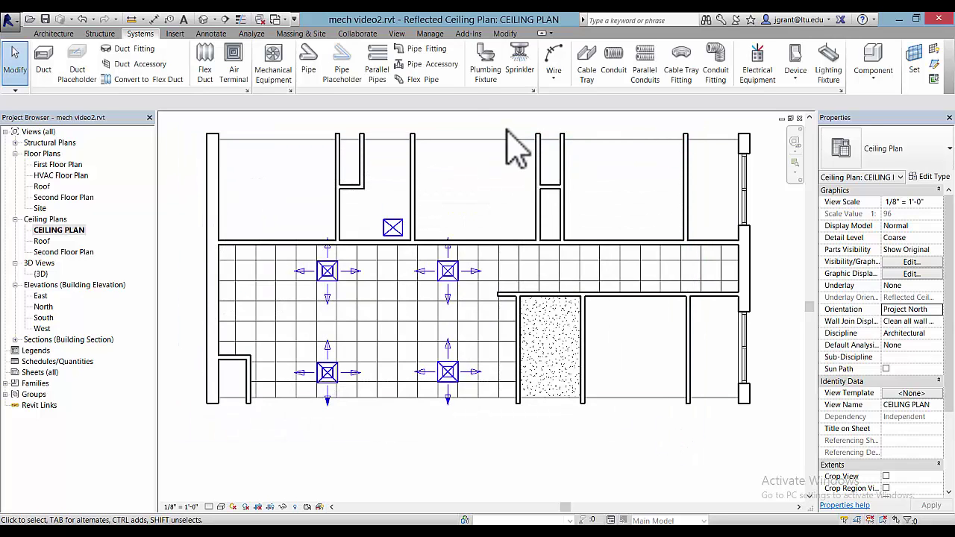
Review the same voltage definitions and distribution systems through the project's MEP settings, leaving them without changes
click(432, 36)
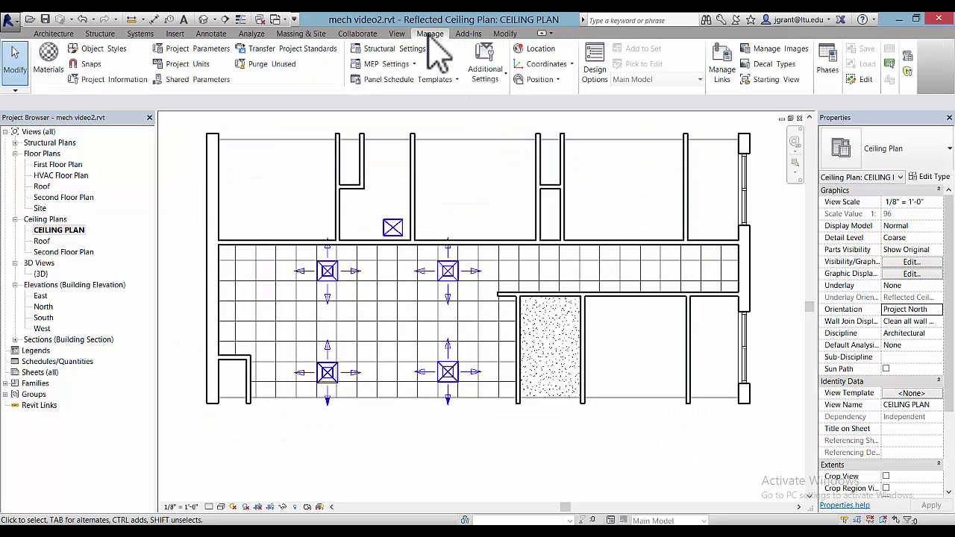
click(414, 65)
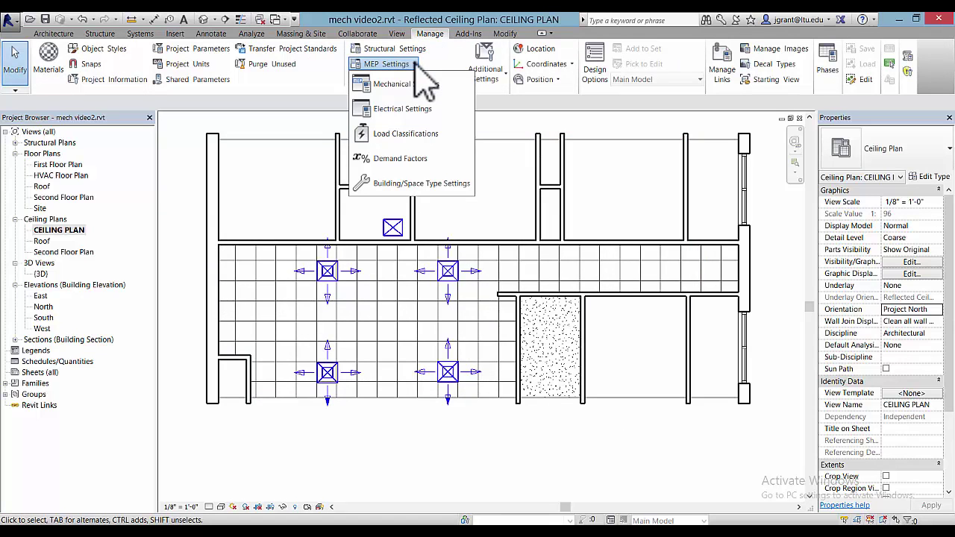
click(403, 109)
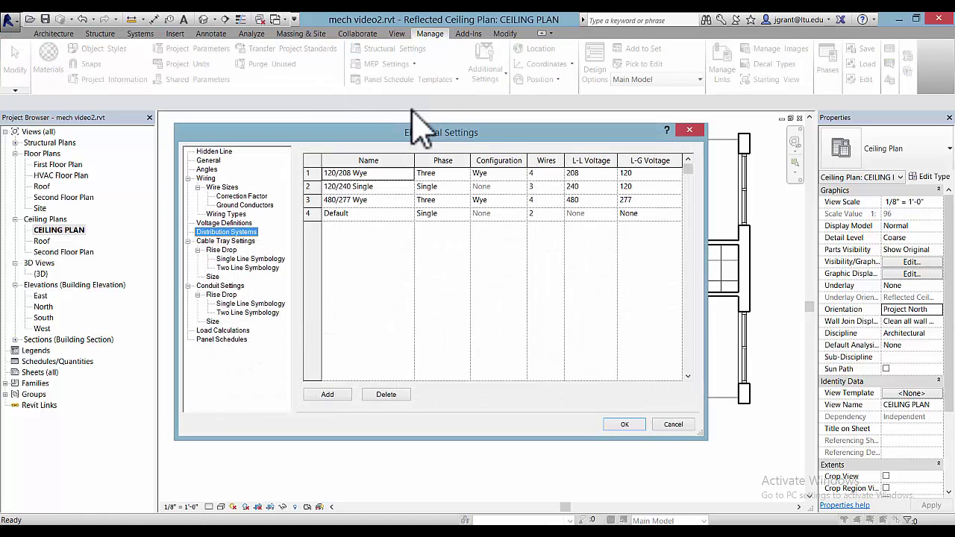
click(248, 223)
click(253, 232)
click(673, 425)
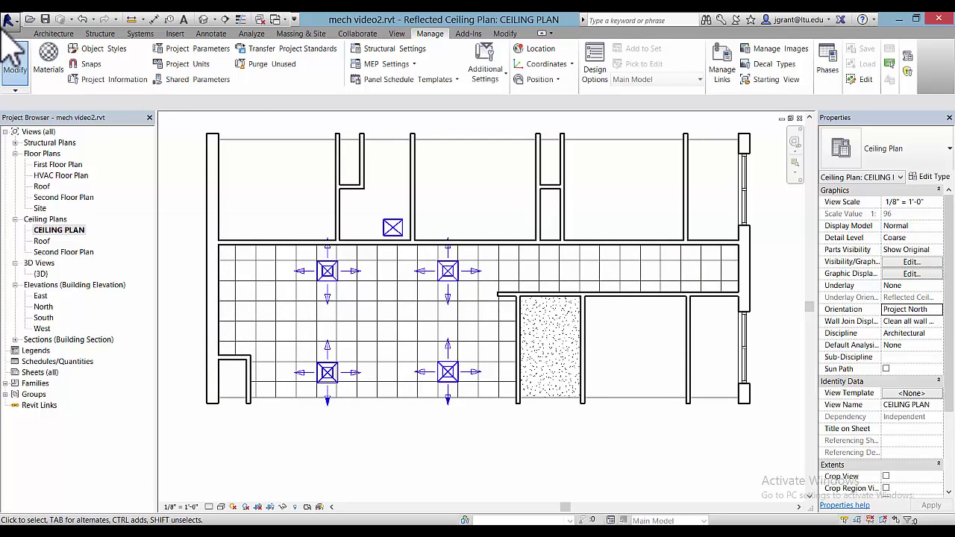
Create a new project from the Architectural Template
click(9, 19)
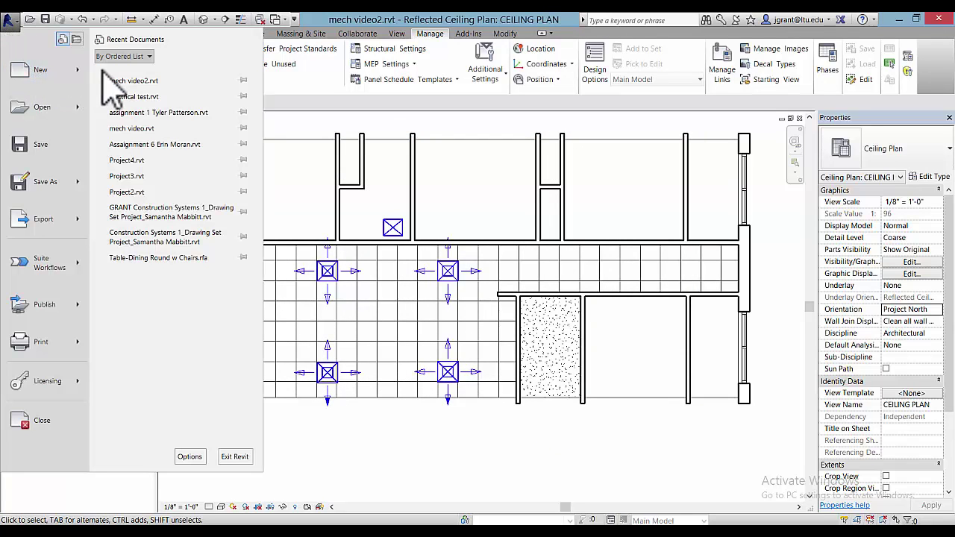
click(41, 71)
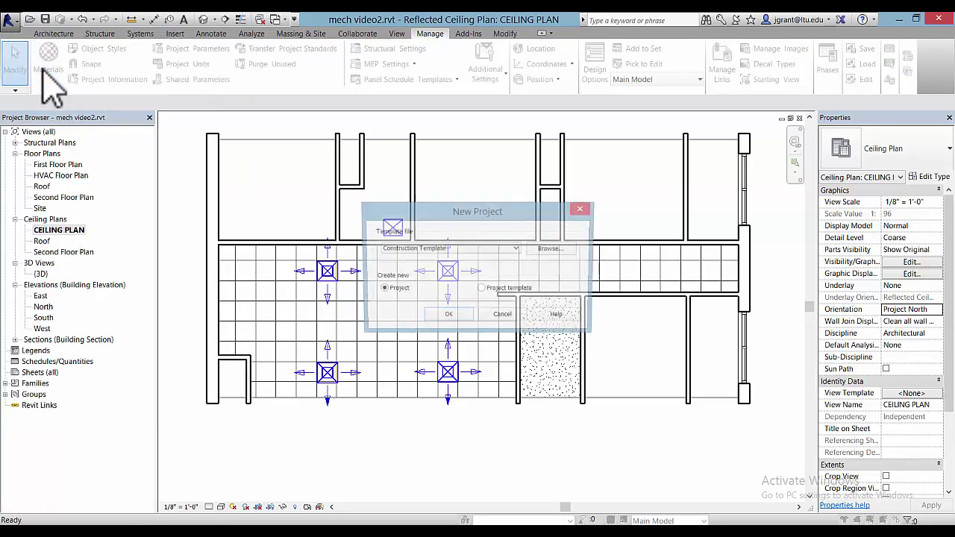
click(516, 248)
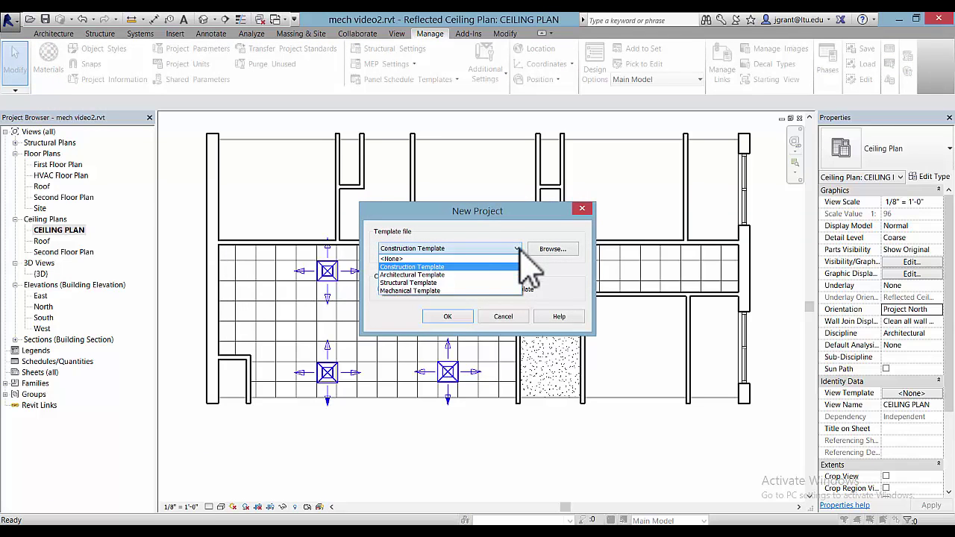
click(485, 276)
click(459, 316)
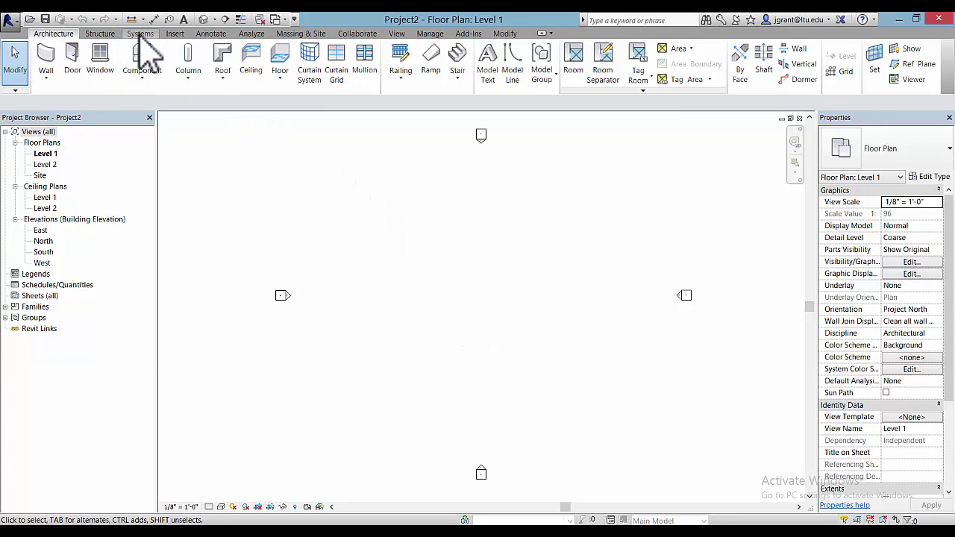
In the new project's electrical settings, rename the Default voltage definition to 120
click(140, 33)
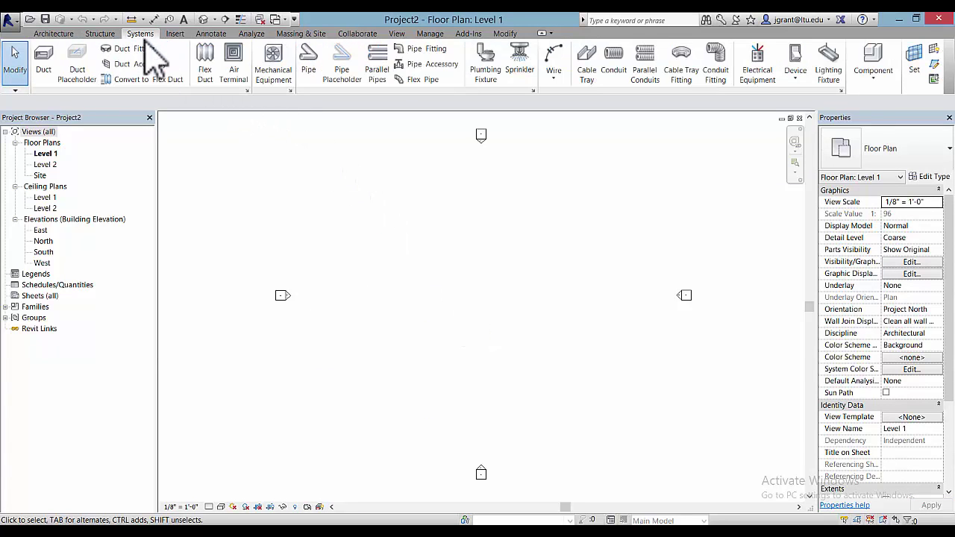
click(841, 90)
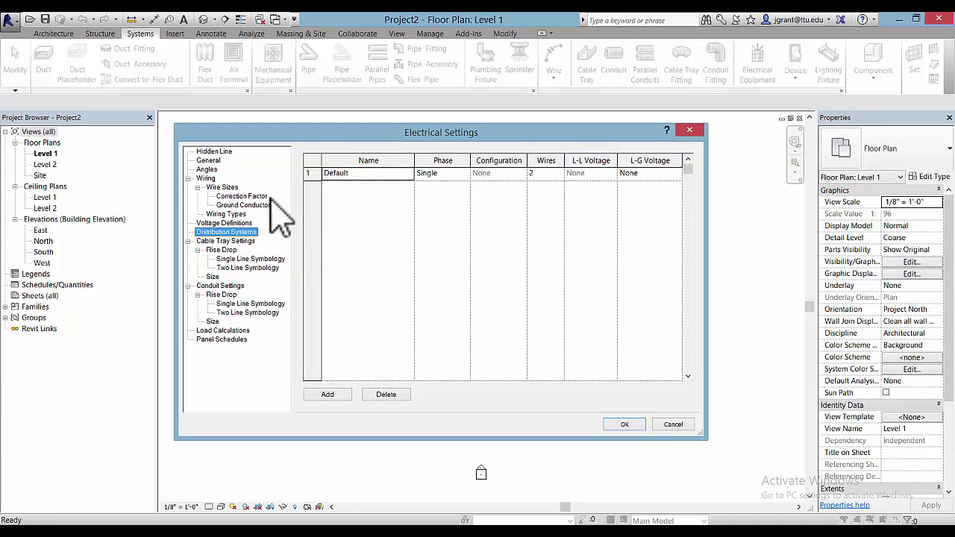
click(247, 223)
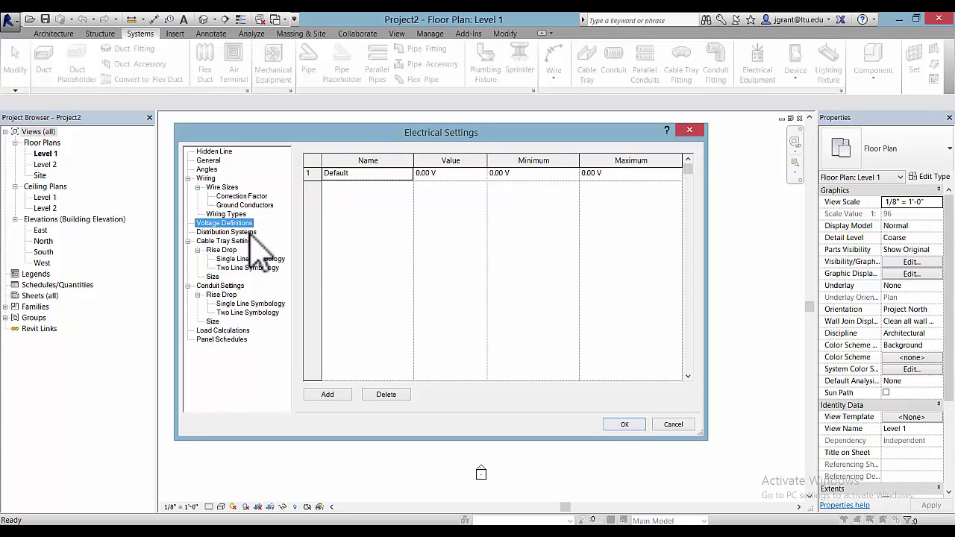
click(351, 174)
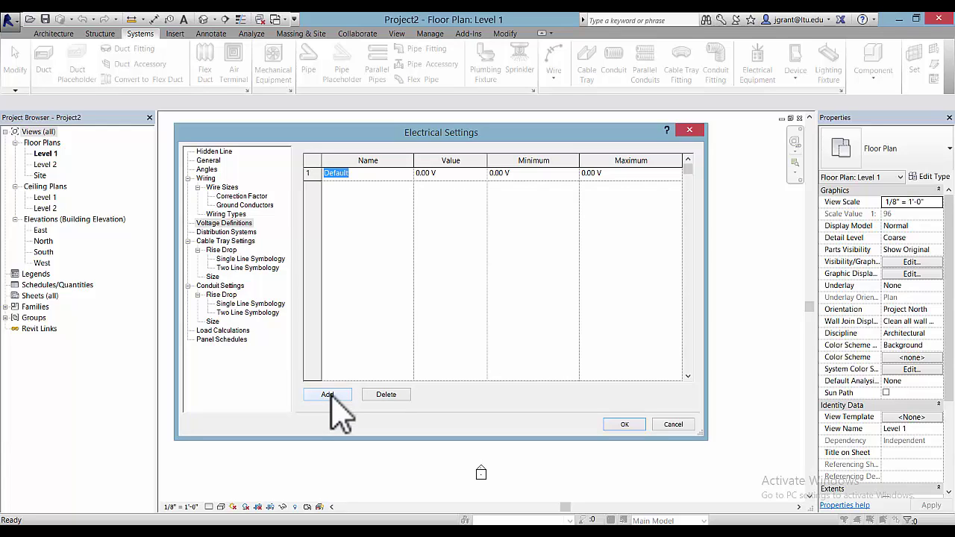
Try naming the default distribution system 120/240 with an L-G voltage of 120, then cancel the settings and close the new project
click(239, 233)
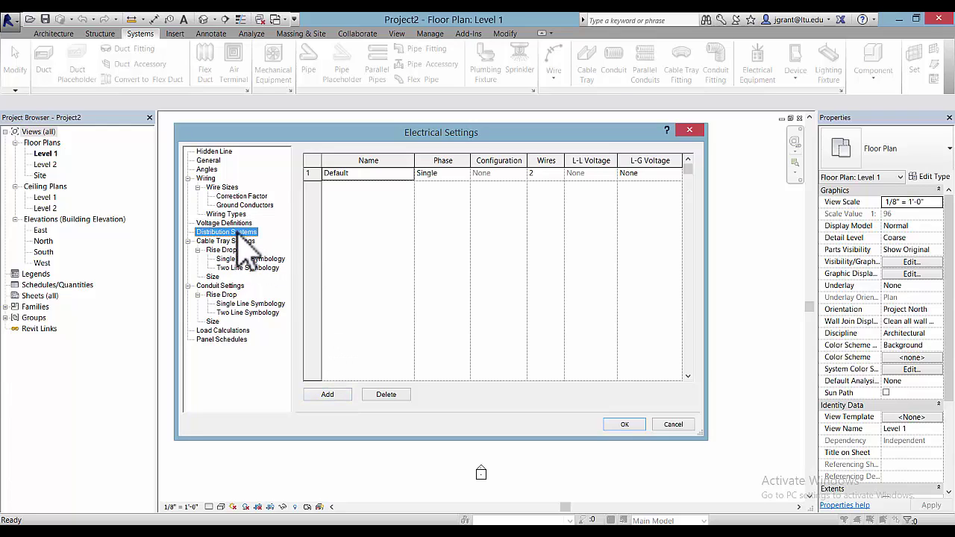
click(677, 174)
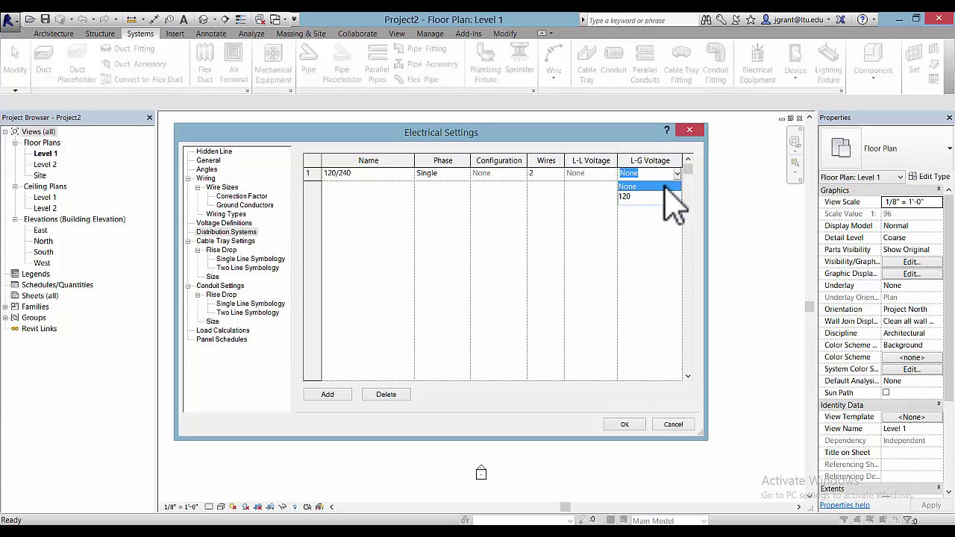
click(660, 186)
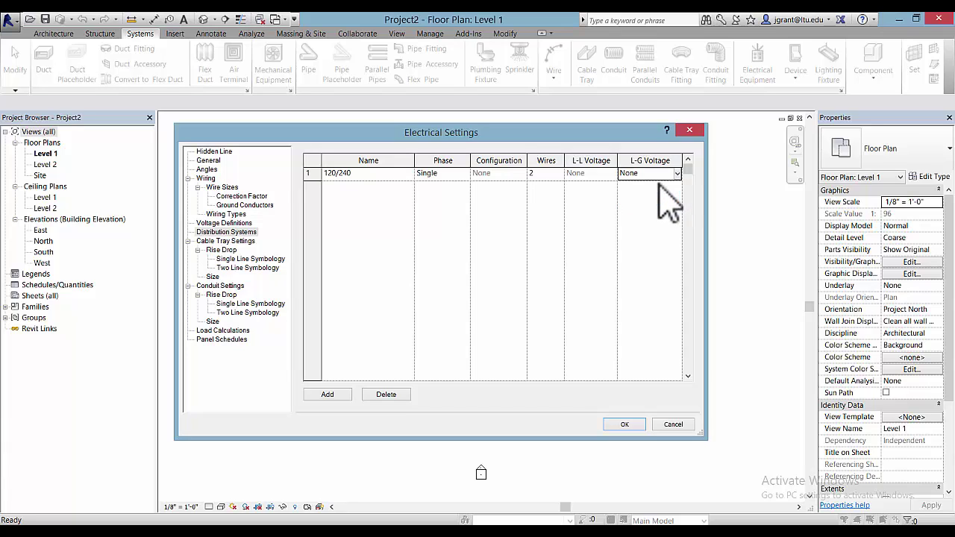
click(677, 174)
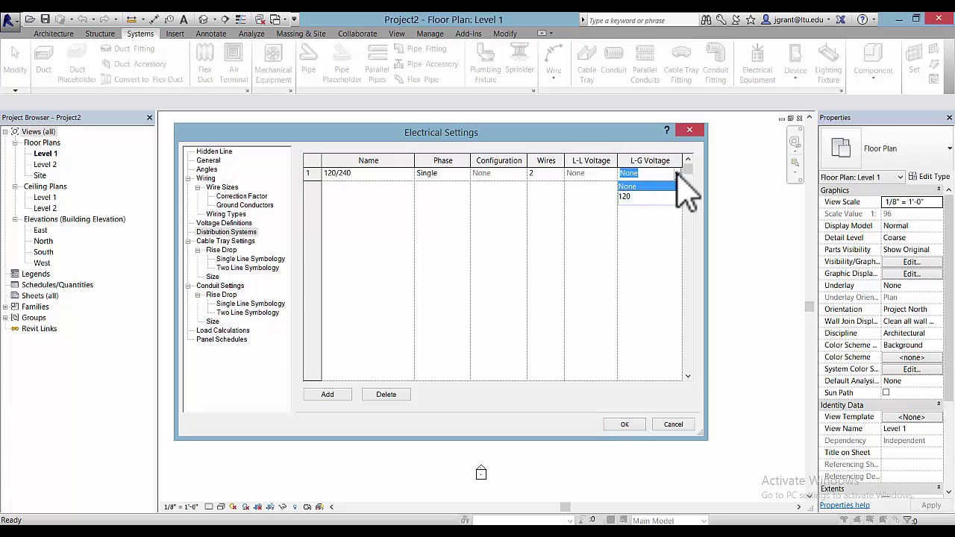
click(629, 196)
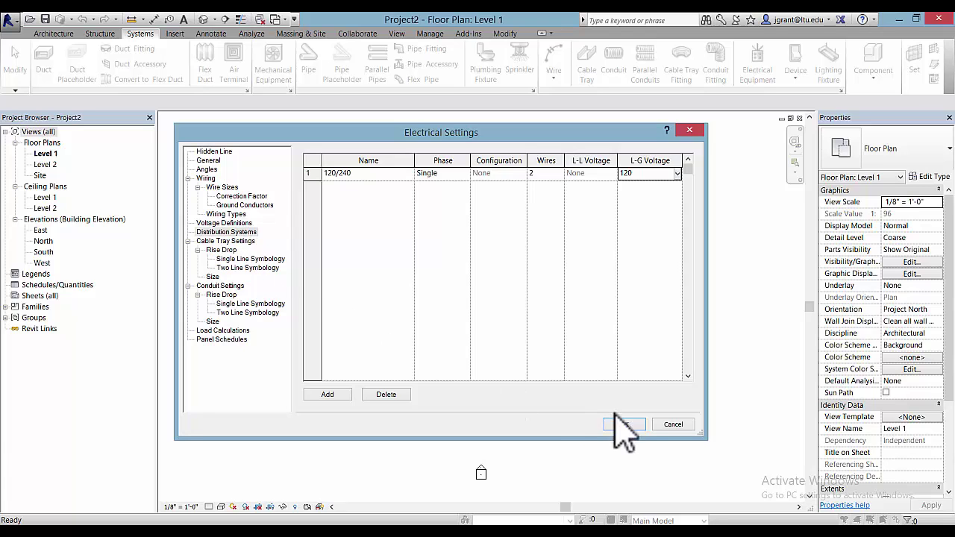
click(674, 426)
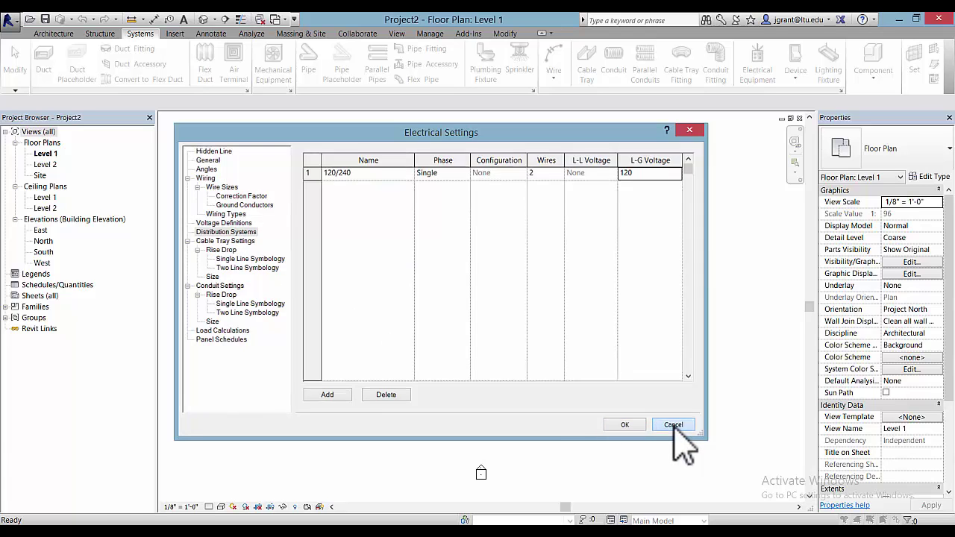
click(799, 118)
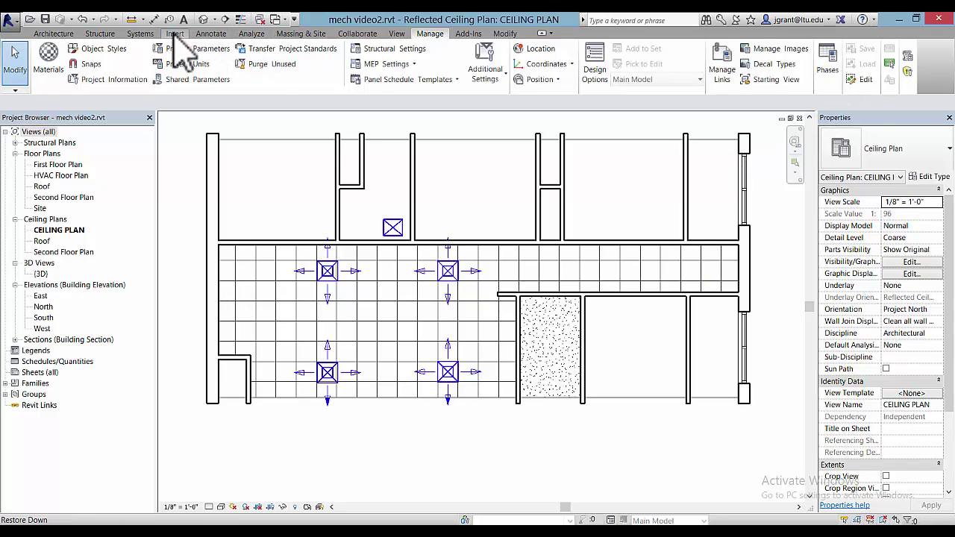
Place two Troffer Light - 2x2 Parabolic 2'x2'(2 Lamp) - 120V fixtures on the corridor ceiling's face, four tiles apart near its east end
click(140, 34)
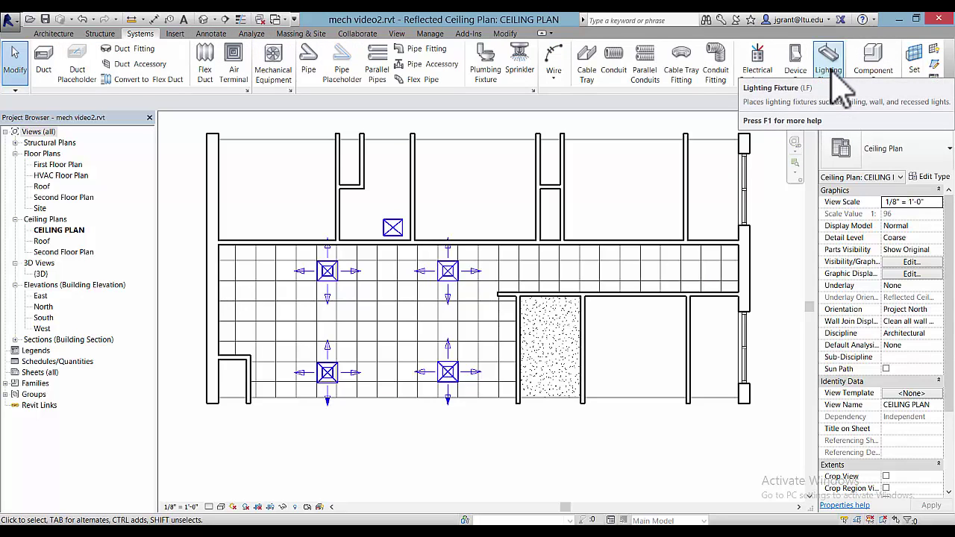
click(833, 75)
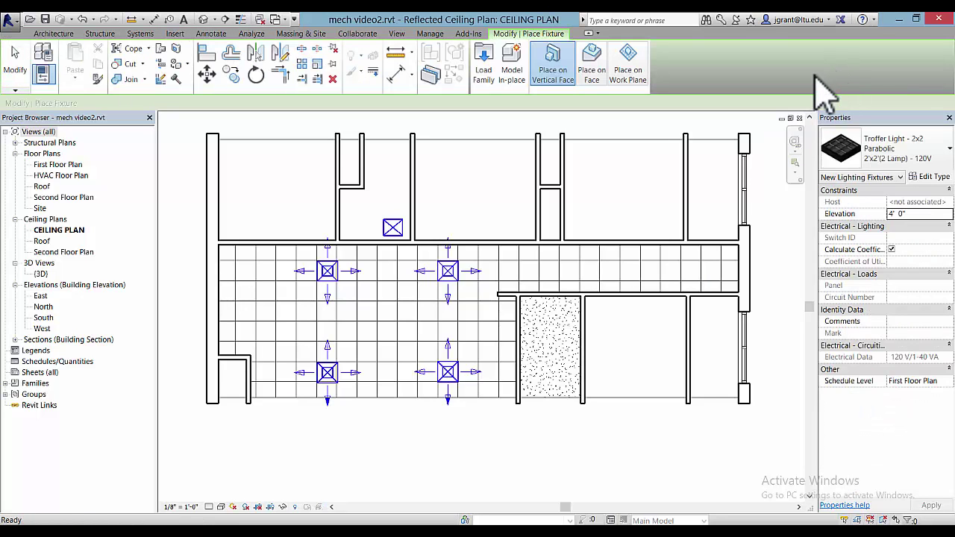
click(591, 70)
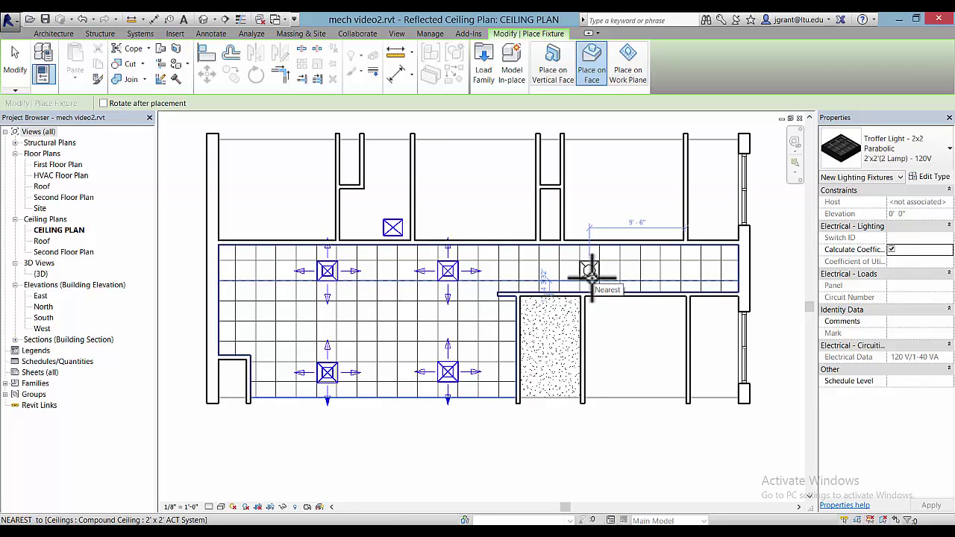
click(669, 272)
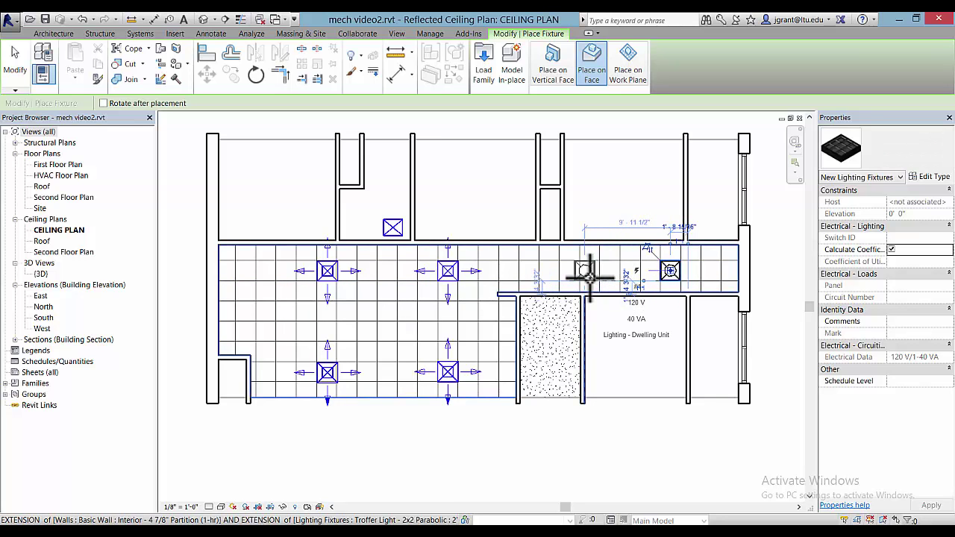
click(590, 272)
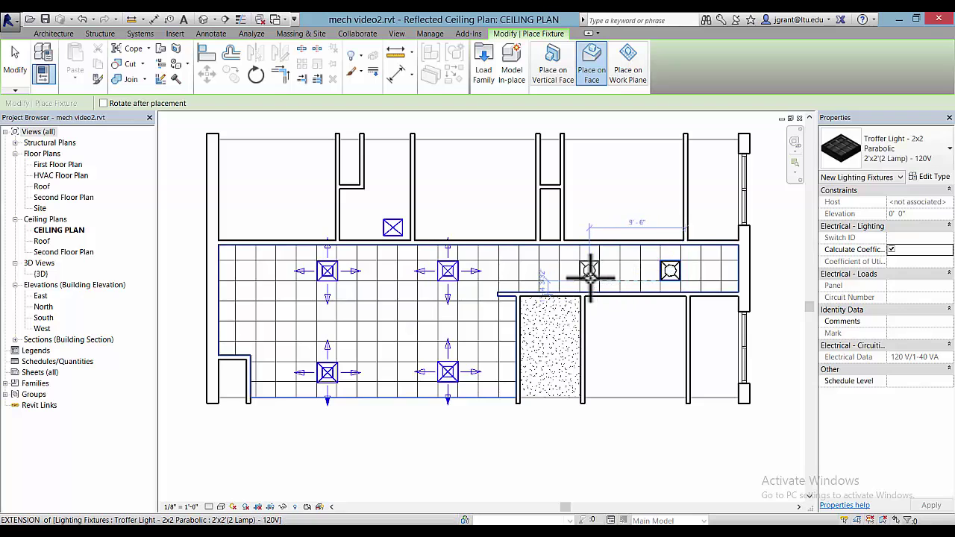
right_click(602, 202)
click(621, 210)
key(Escape)
key(Escape)
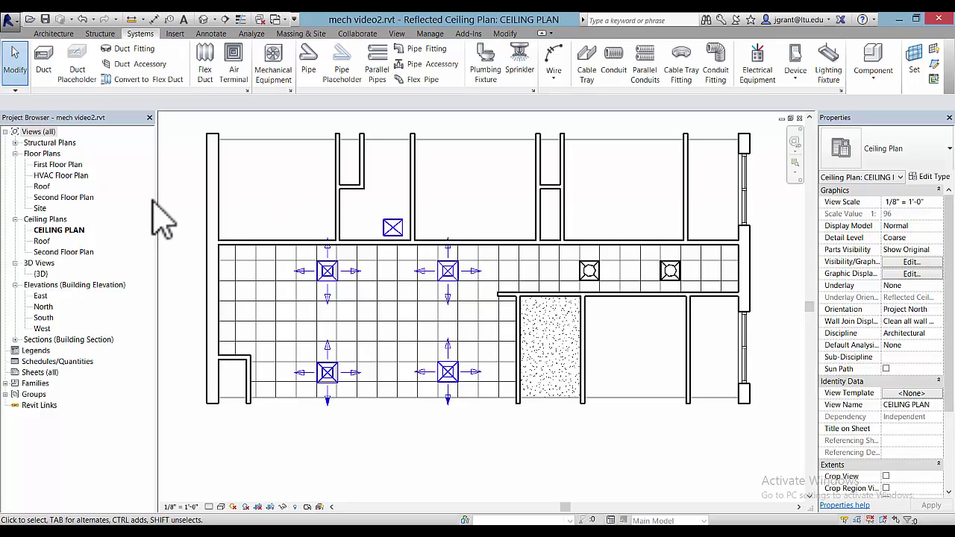
Open the First Floor Plan view and duplicate it, keeping its furniture and other contents
click(72, 176)
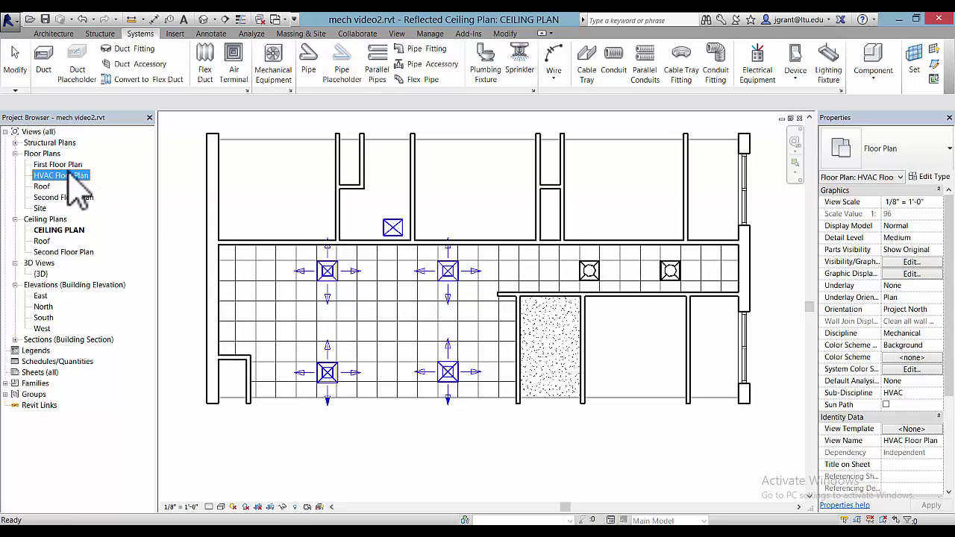
double_click(64, 165)
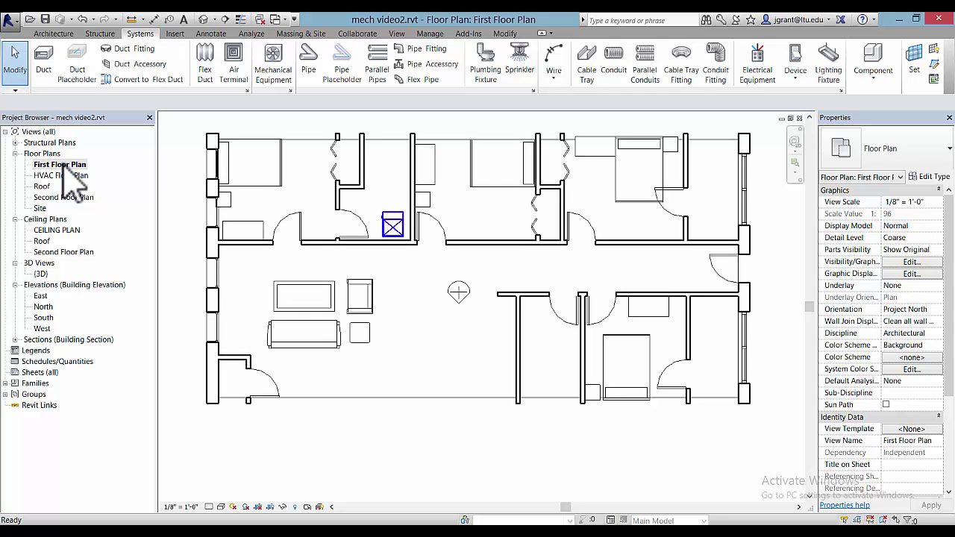
click(63, 165)
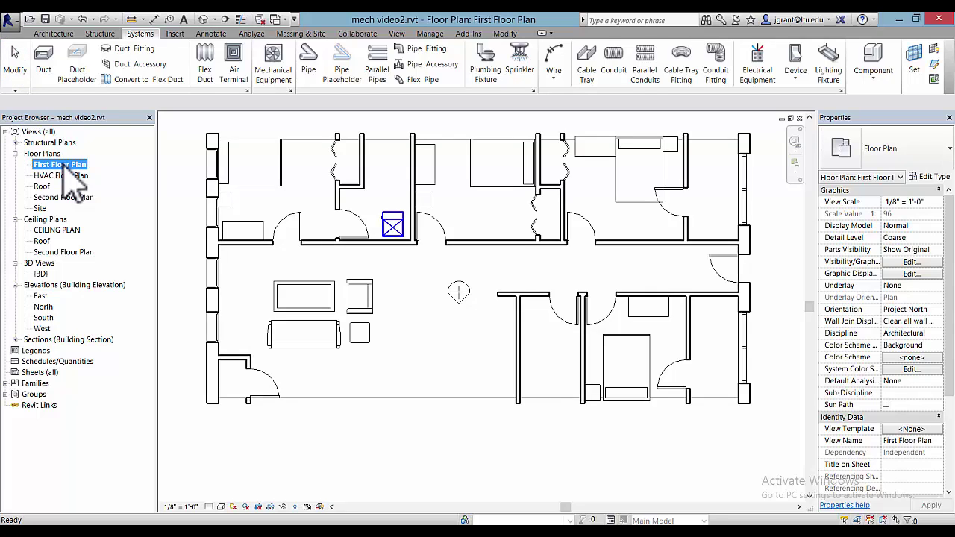
right_click(72, 176)
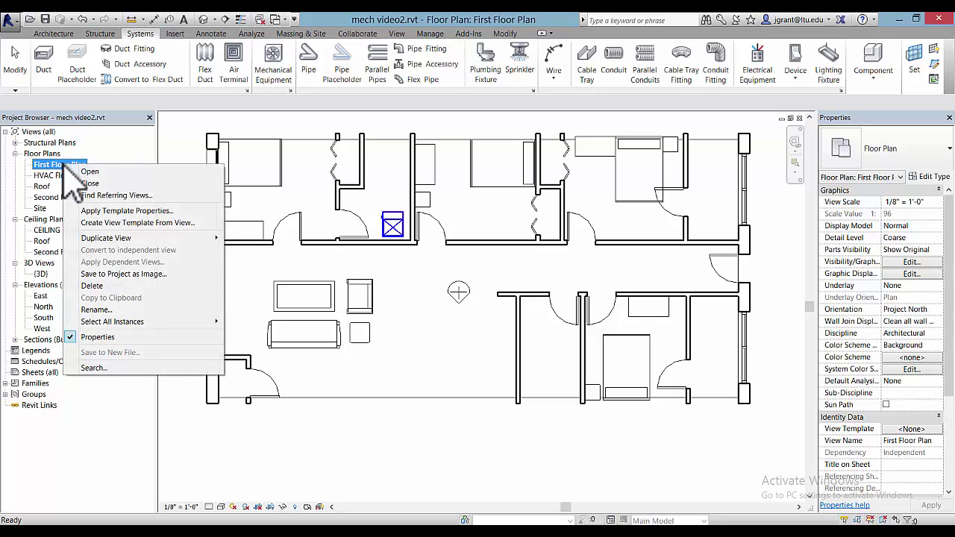
mouse_move(127, 239)
click(251, 238)
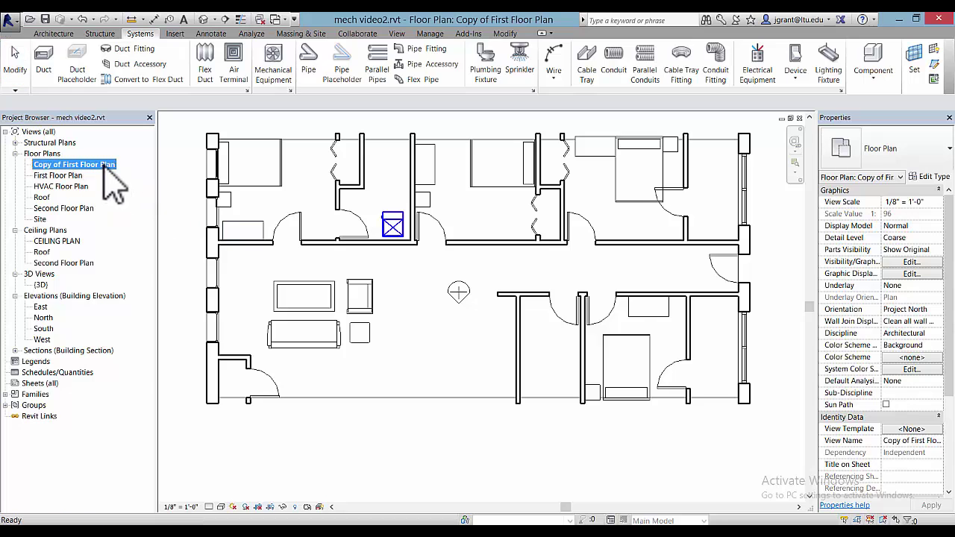
Rename the copied first floor plan view as ELECTRICAL PLAN
right_click(110, 179)
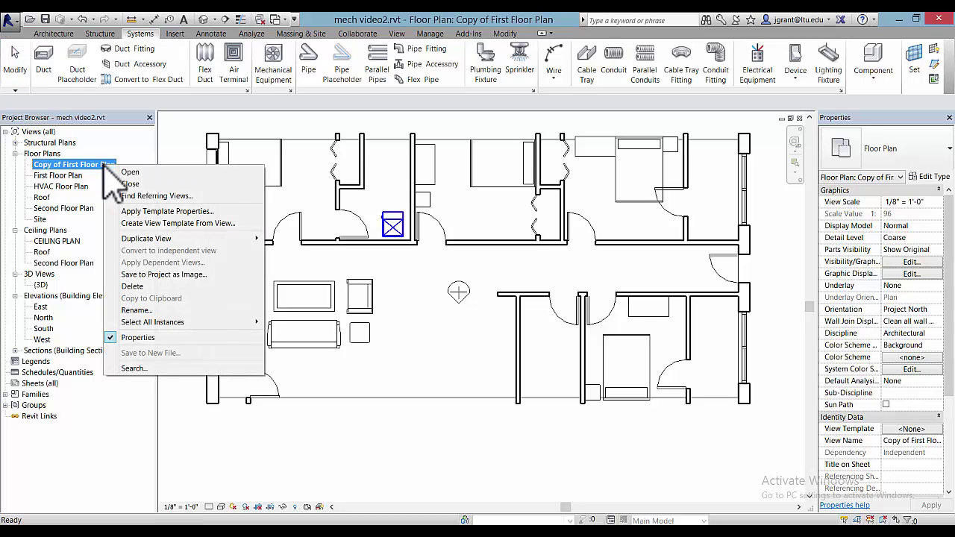
click(165, 310)
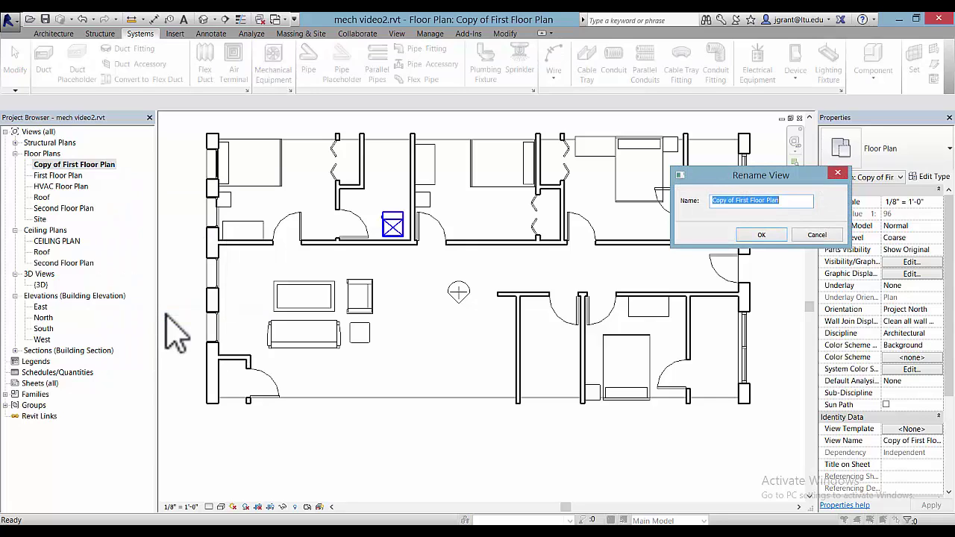
text(ELECTRICAL PLAN)
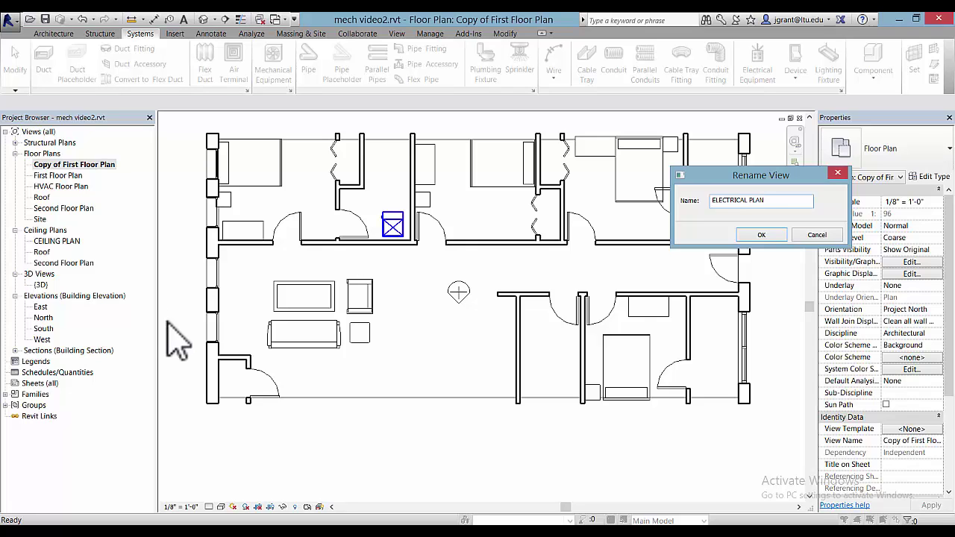
click(761, 235)
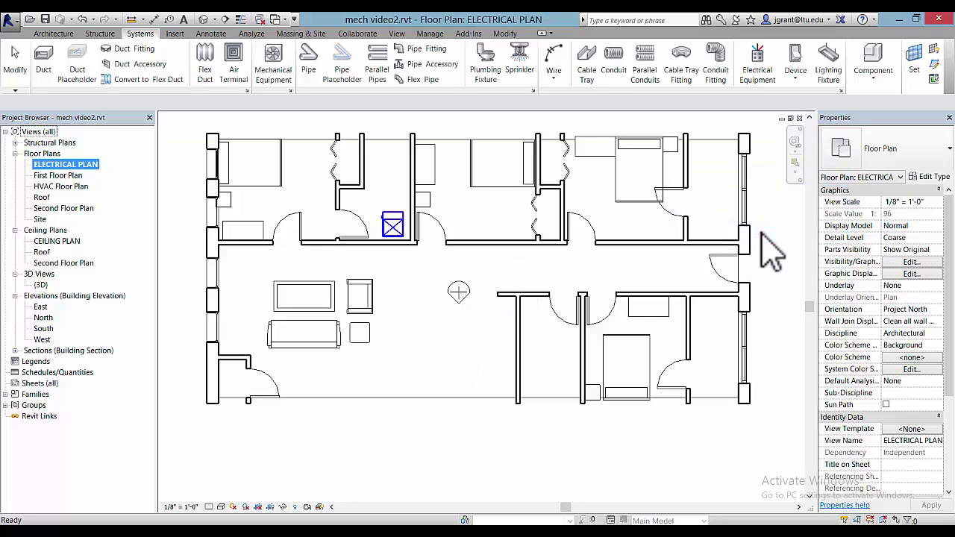
Change the ELECTRICAL PLAN view's discipline to Electrical and apply it
click(493, 272)
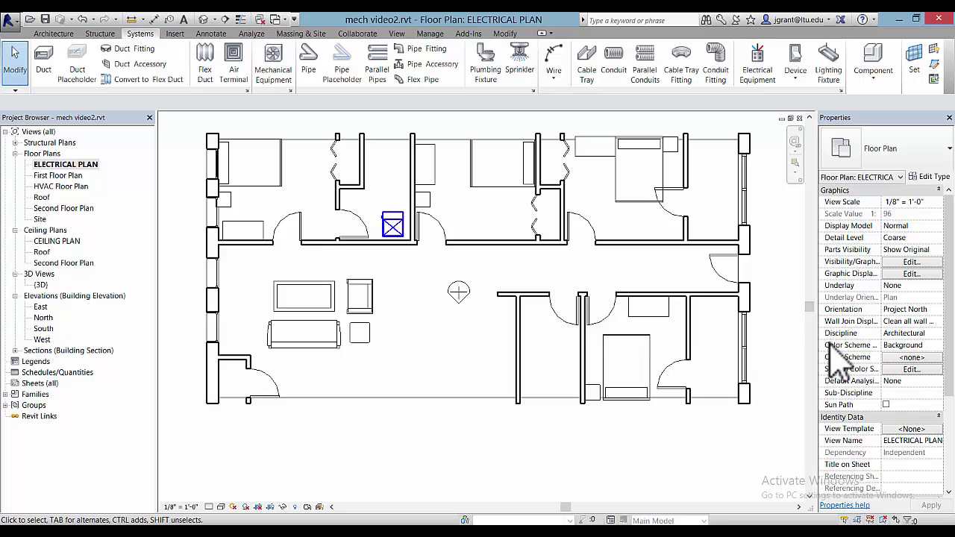
click(938, 334)
click(902, 375)
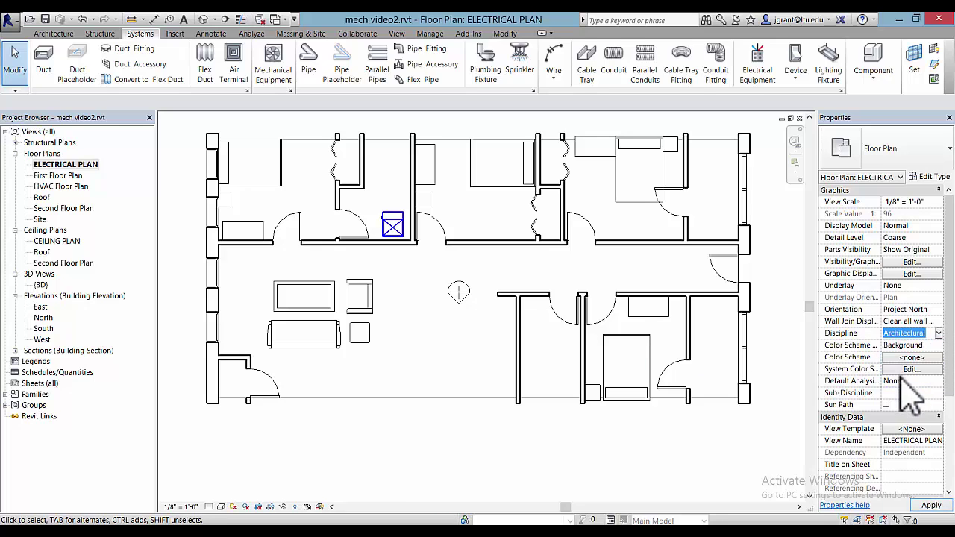
click(931, 505)
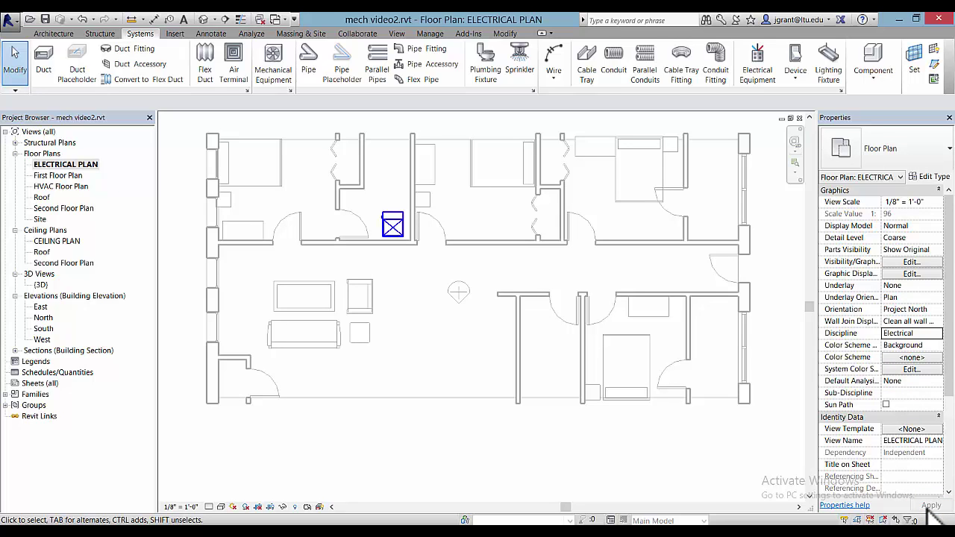
Hide the furniture and entourage categories in the ELECTRICAL PLAN view, using the living-room chair and the person symbol
click(371, 304)
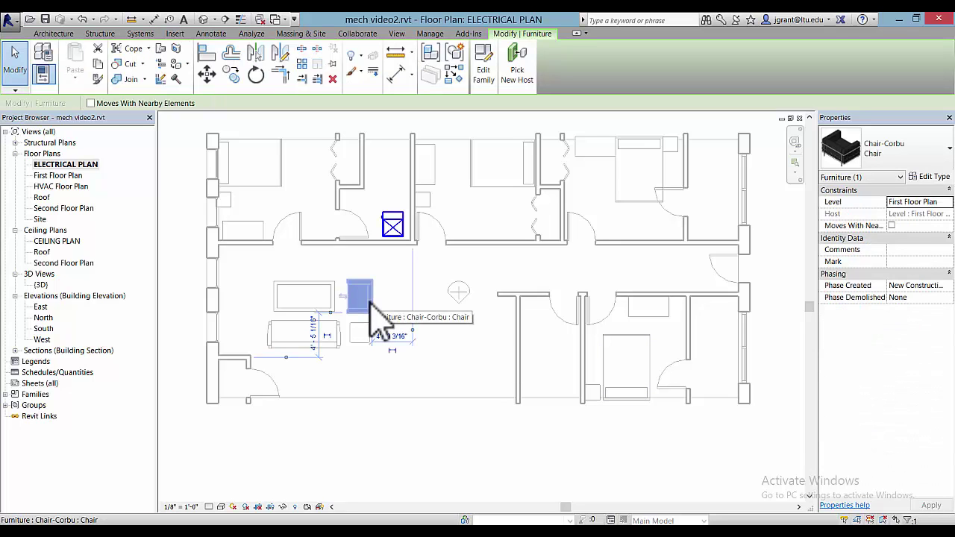
right_click(371, 304)
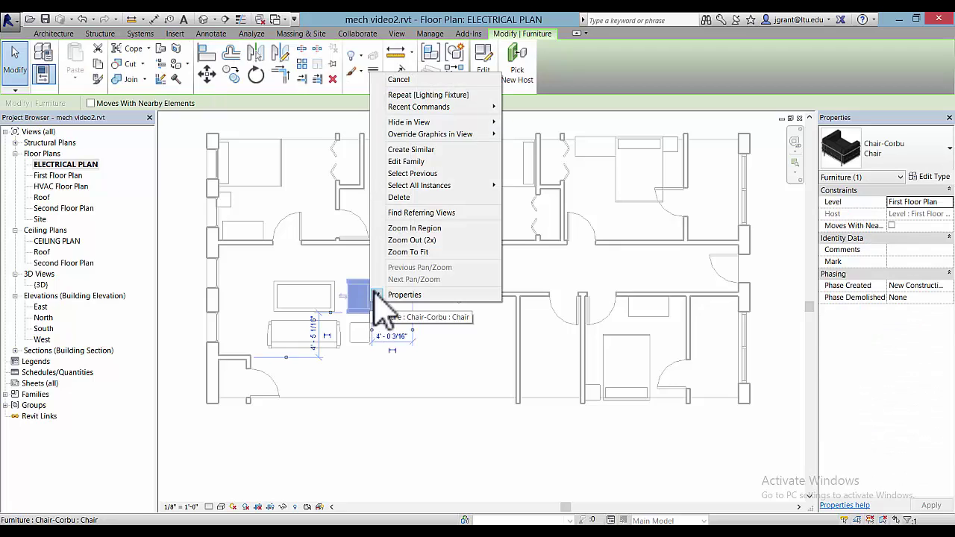
mouse_move(466, 123)
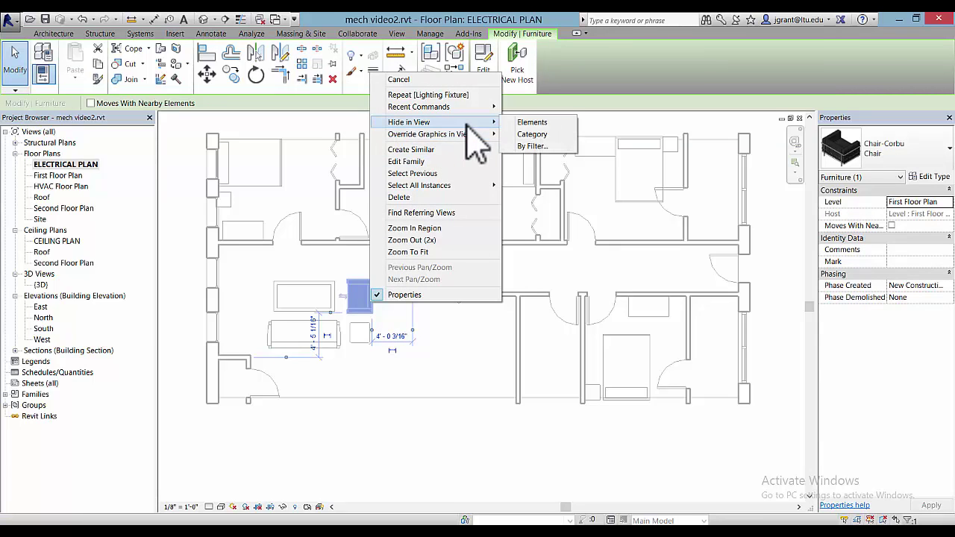
click(550, 135)
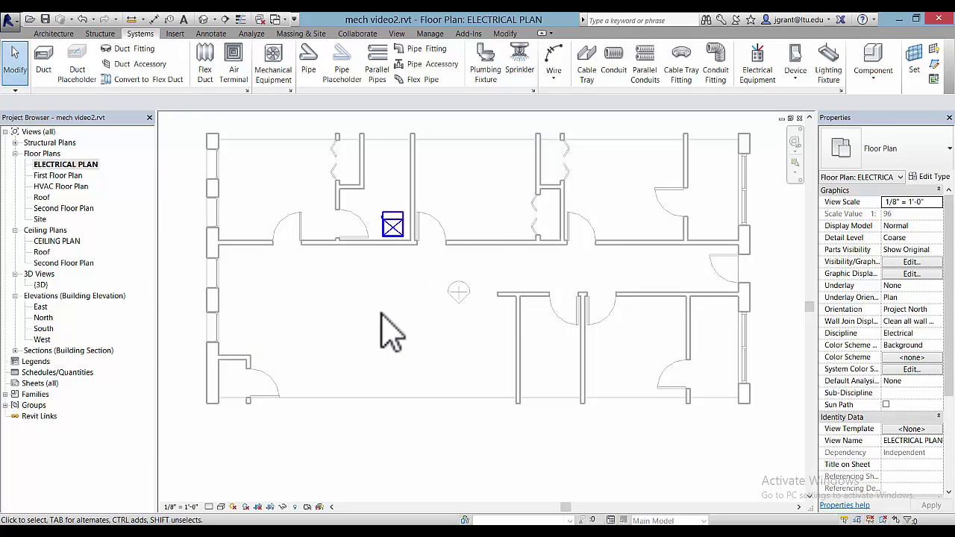
click(456, 291)
right_click(456, 292)
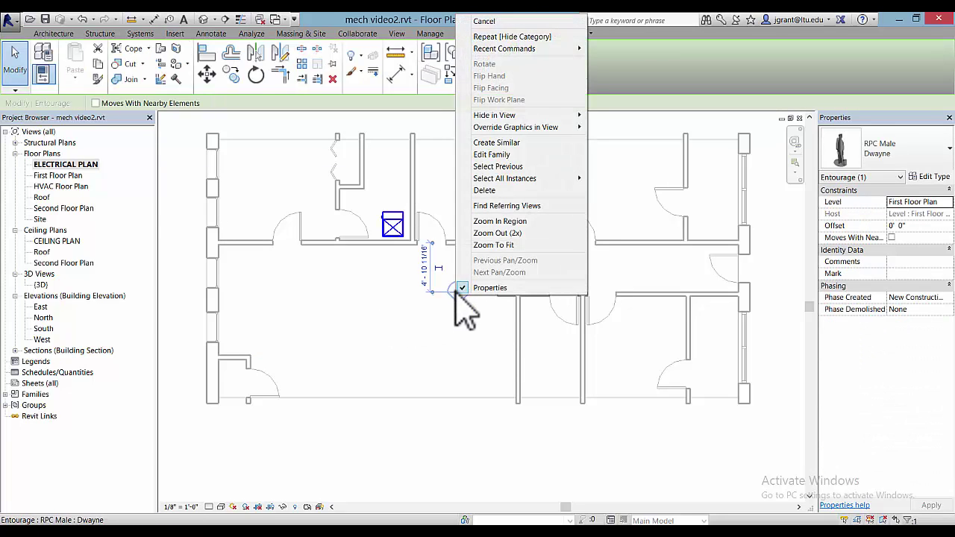
mouse_move(552, 116)
click(622, 127)
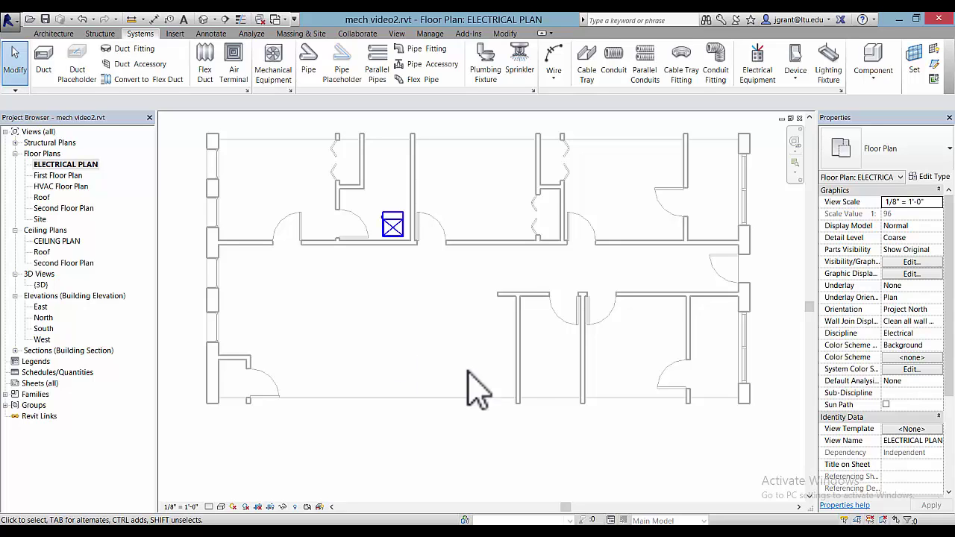
In the electrical plan's view range, set the top offset to 10' and the cut plane offset to 8', and apply
scroll(951, 333, down, 4)
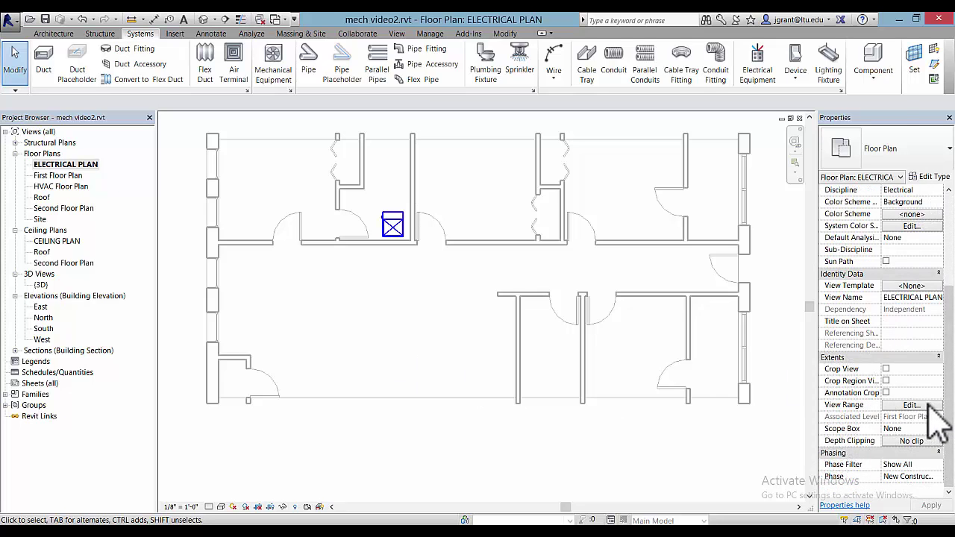
click(913, 405)
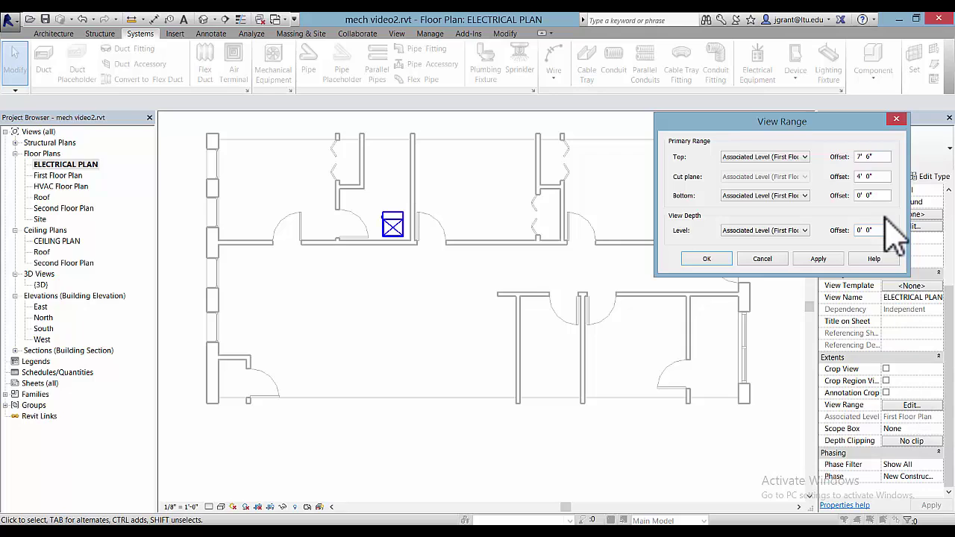
drag(883, 156, 859, 156)
text(10)
drag(883, 177, 842, 179)
text(8)
click(830, 260)
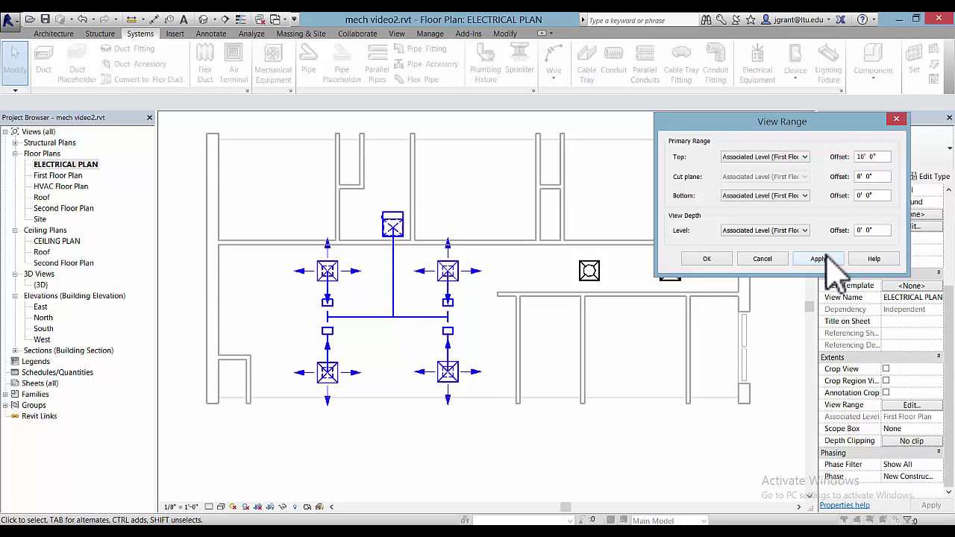
Try a cut plane offset of 7' 6" in the electrical plan's view range
drag(804, 125, 790, 74)
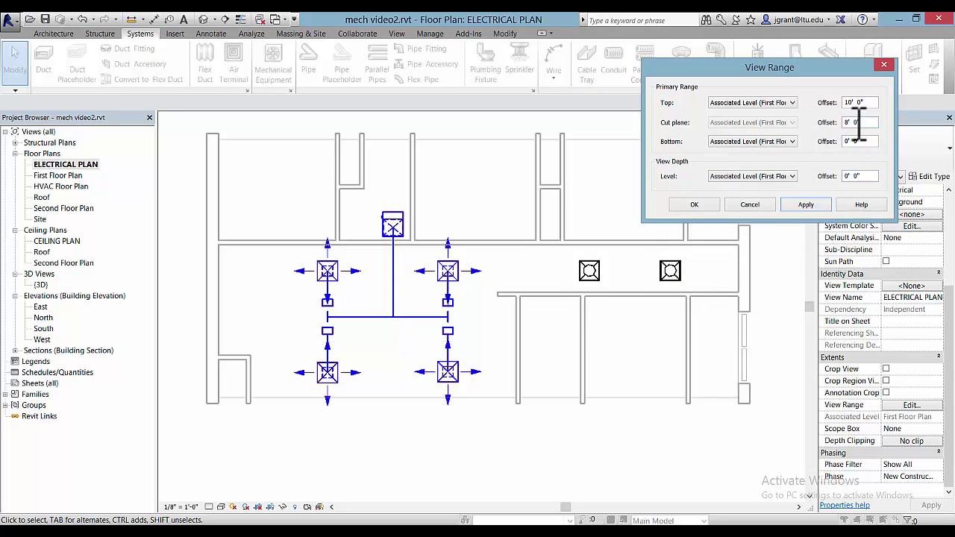
drag(877, 122, 820, 125)
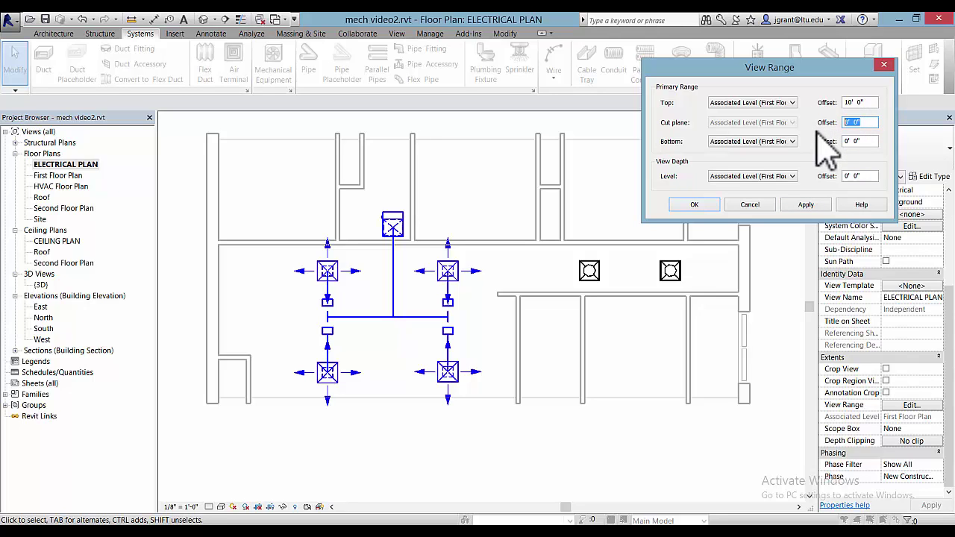
text(7' 6")
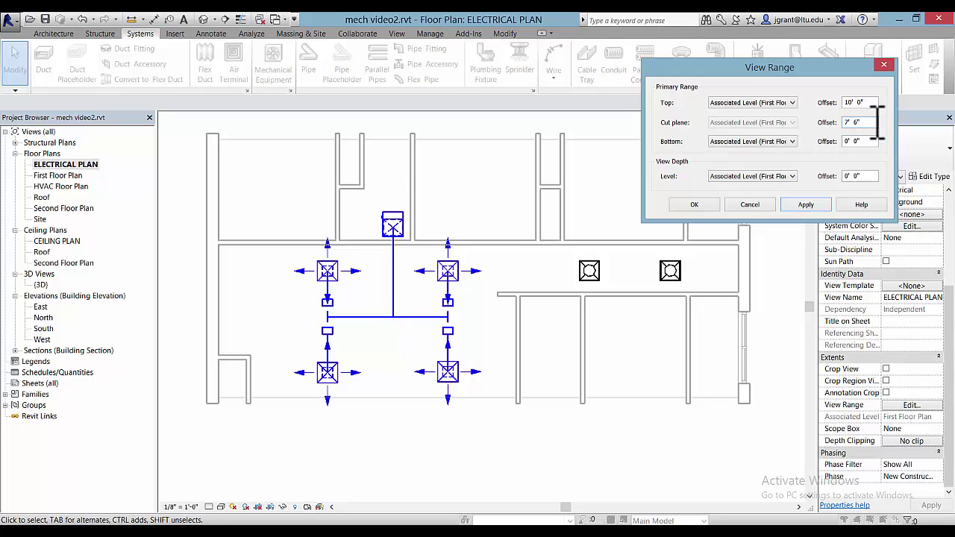
Set the electrical plan's cut plane offset to 5', apply it and accept the view range
drag(878, 123, 818, 123)
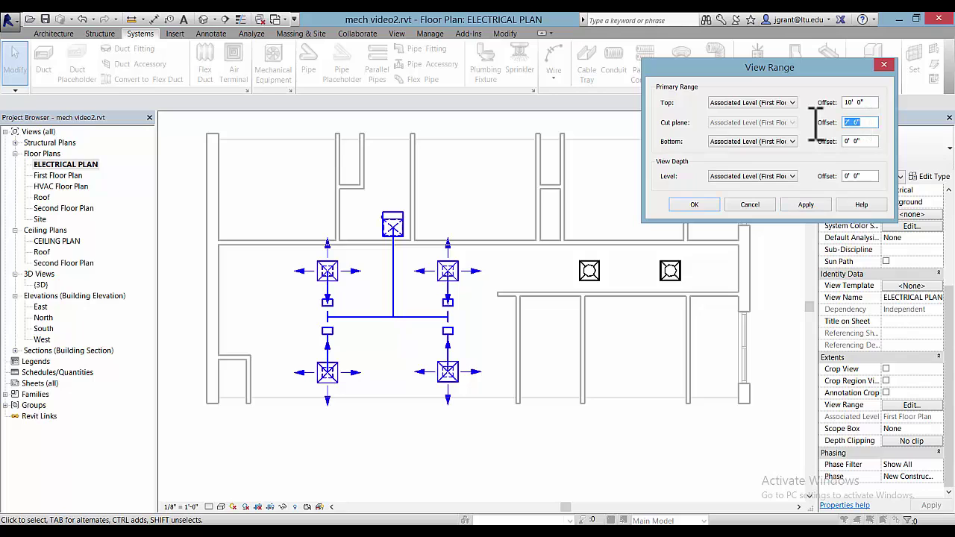
text(5)
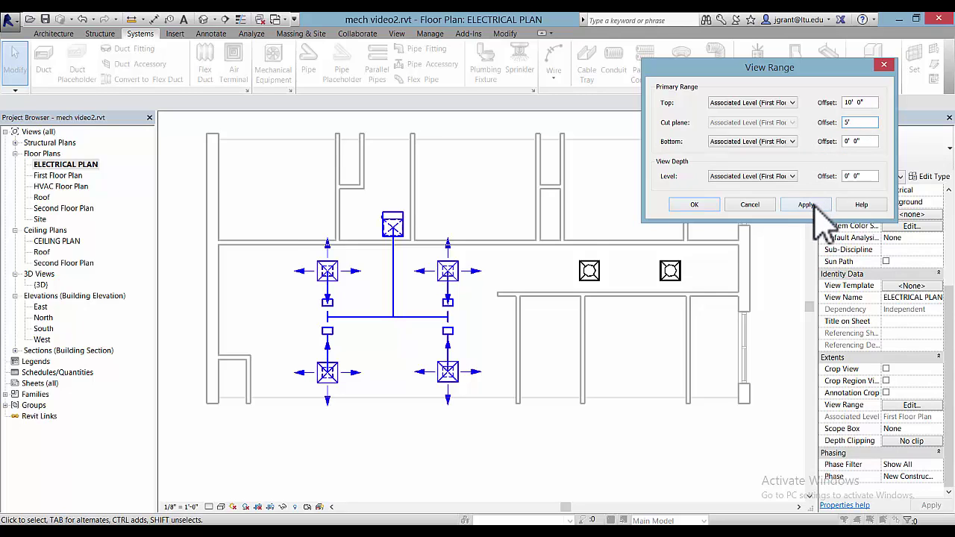
click(808, 206)
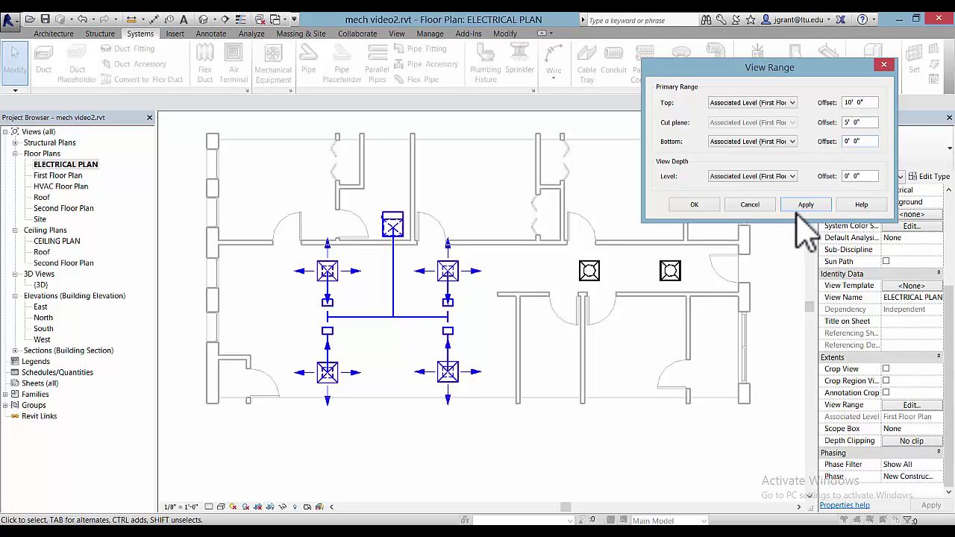
click(707, 206)
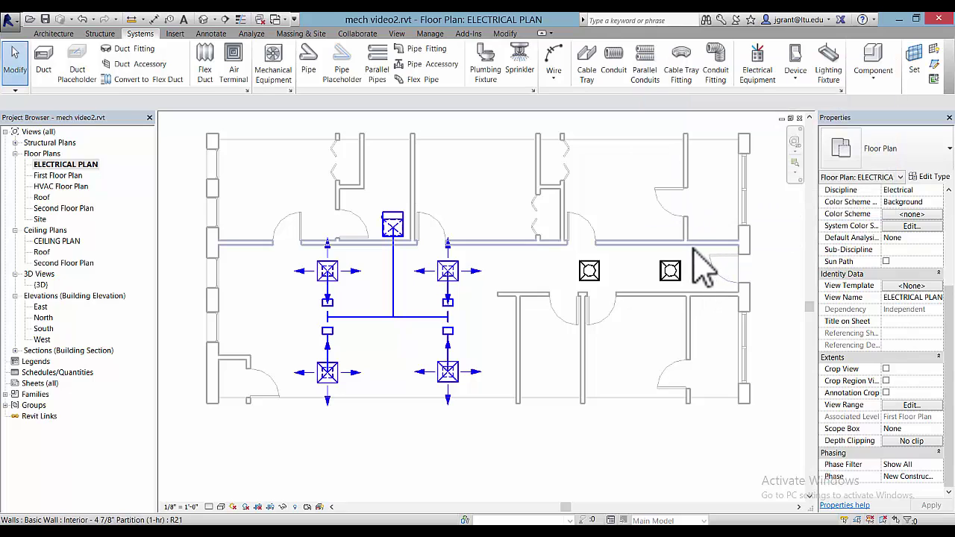
Place a Single Phase Panel - 120V MCB - Surface 100A on the north wall inside the small southwest closet
middle_drag(697, 262, 674, 276)
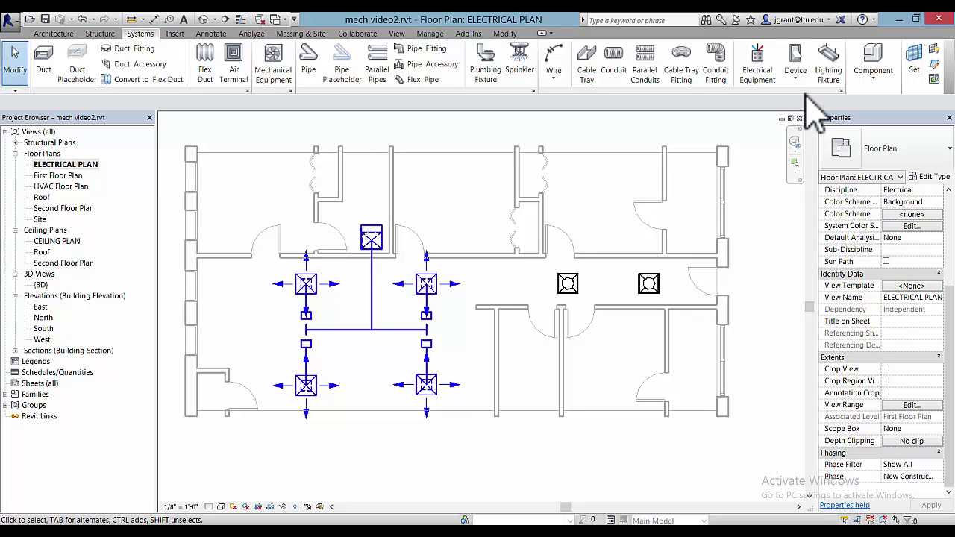
click(756, 87)
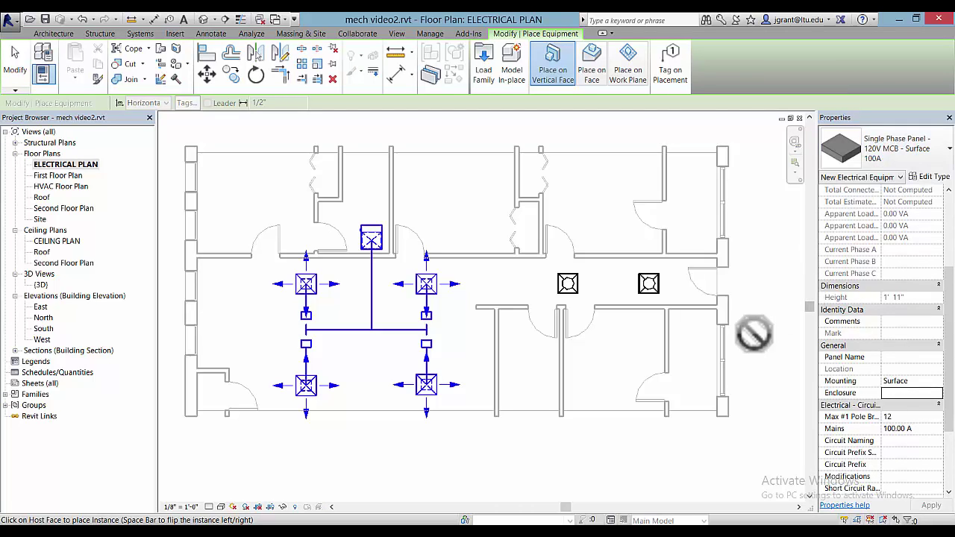
click(210, 375)
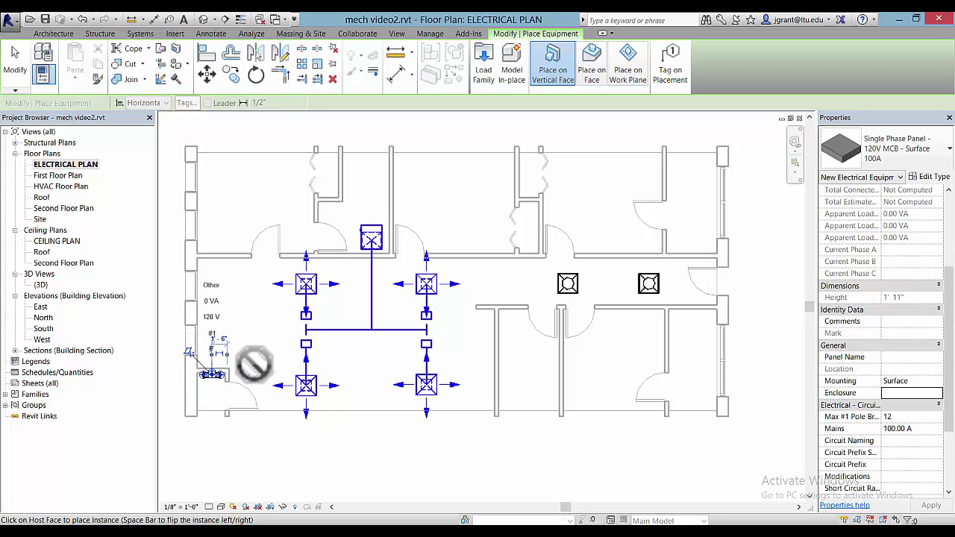
key(Escape)
key(Escape)
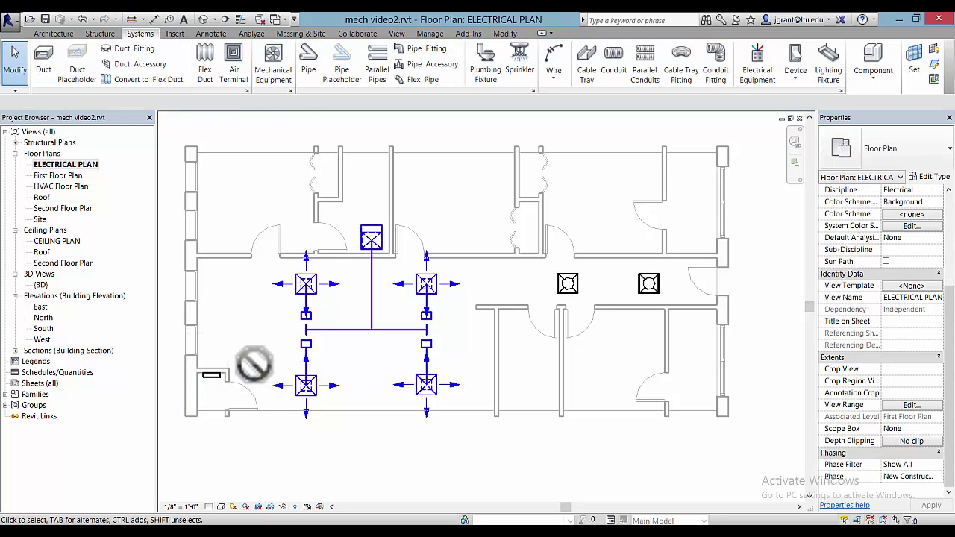
Assign the 120/240 Single distribution system to the panel in the southwest closet
click(212, 376)
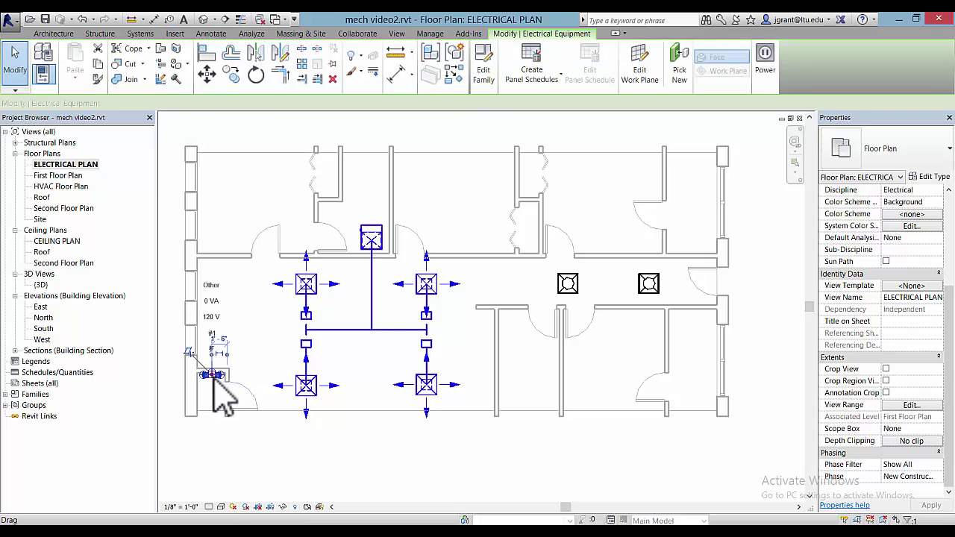
click(266, 103)
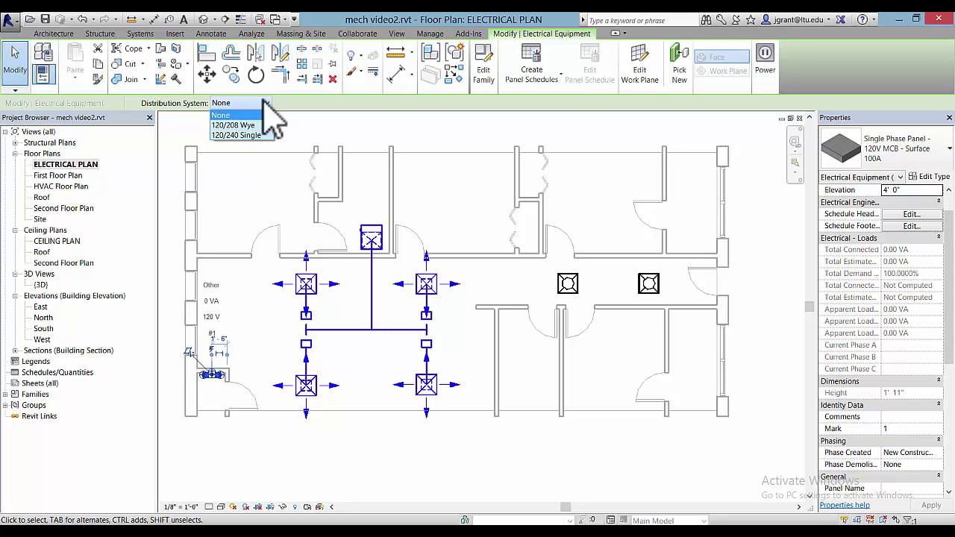
click(261, 136)
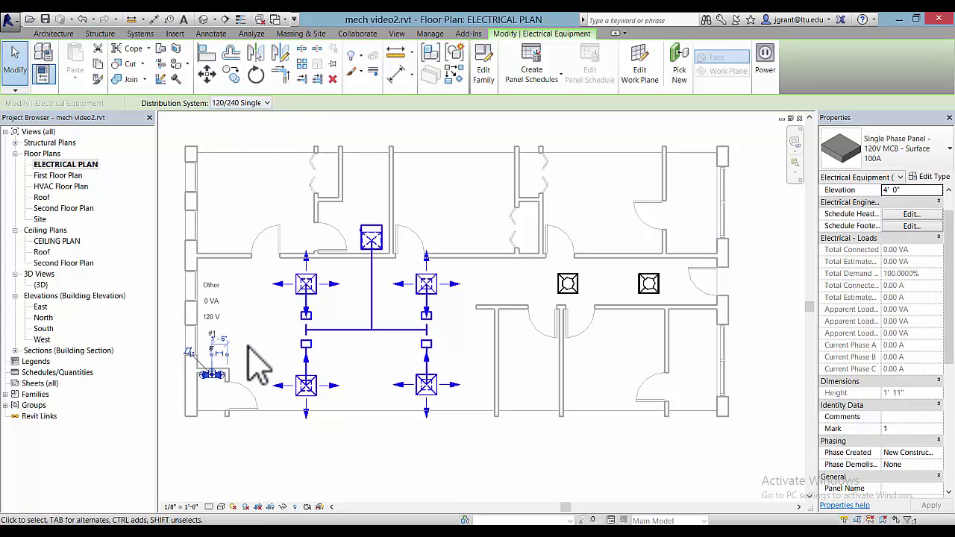
Place a Single Pole lighting switch on the corridor's north wall, just inside the east entrance door
key(Escape)
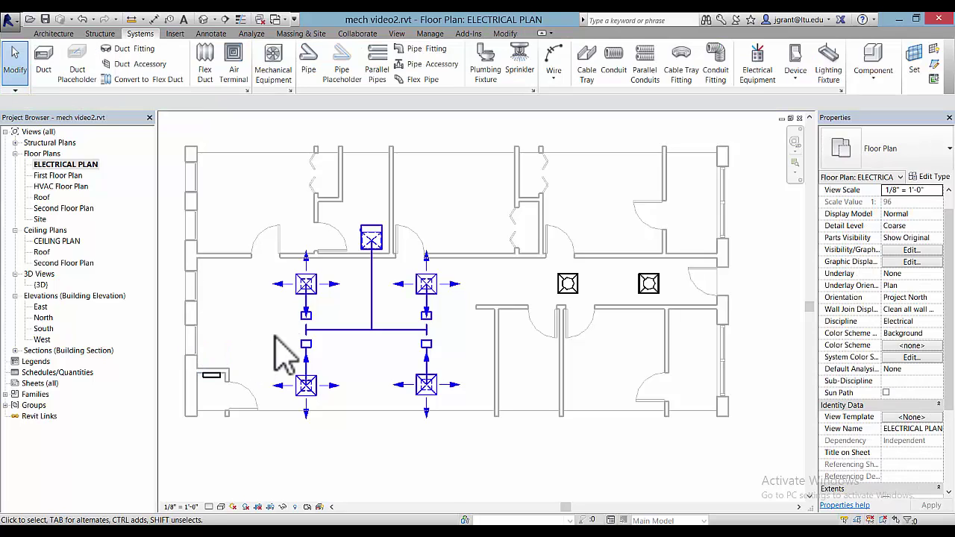
click(797, 76)
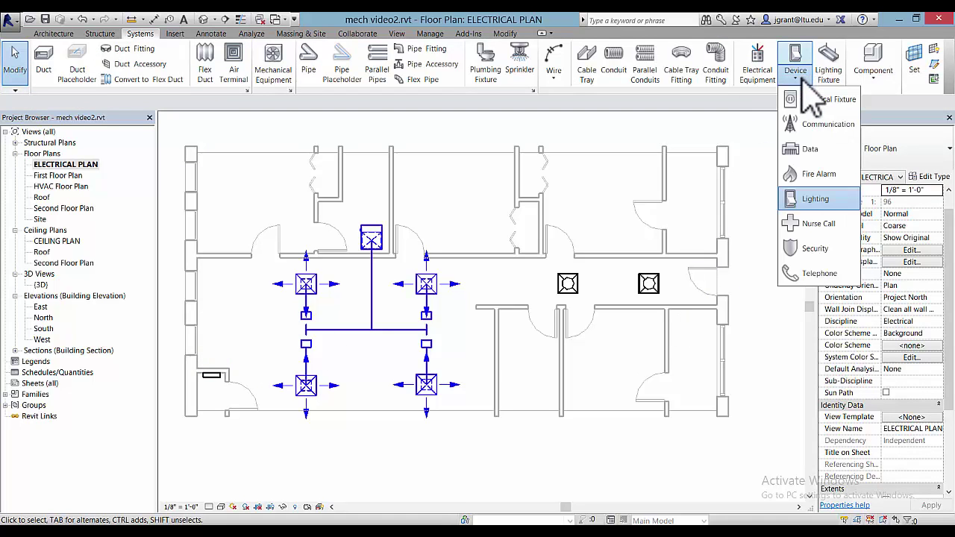
click(816, 198)
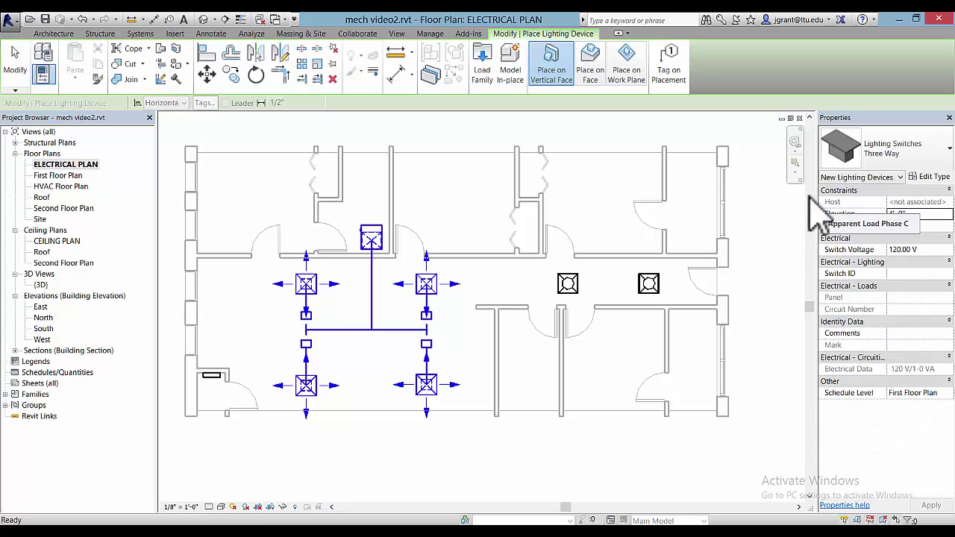
click(941, 147)
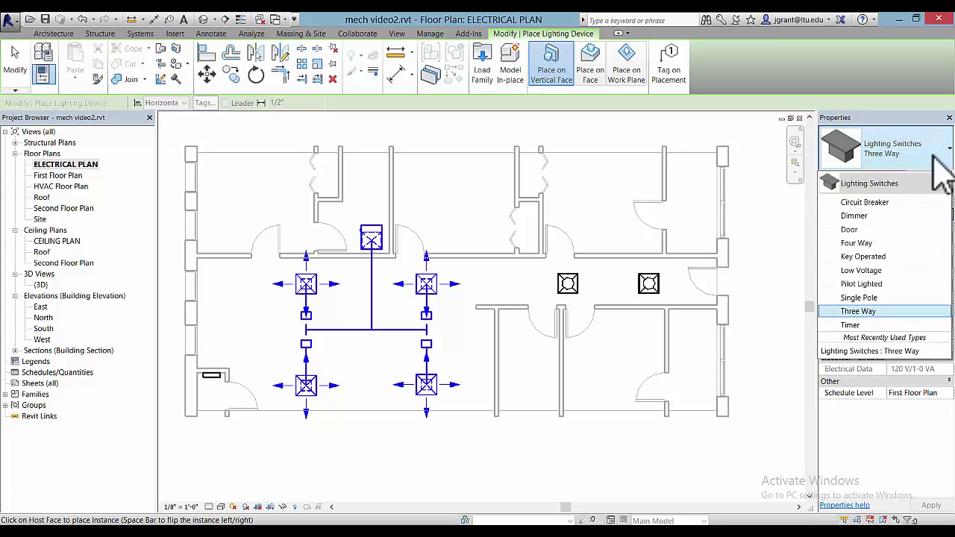
click(890, 298)
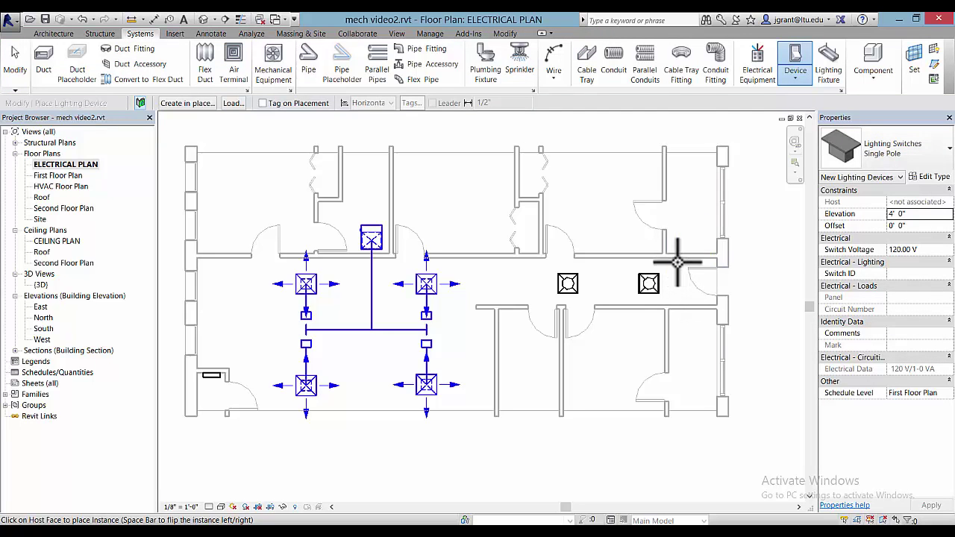
scroll(677, 260, up, 5)
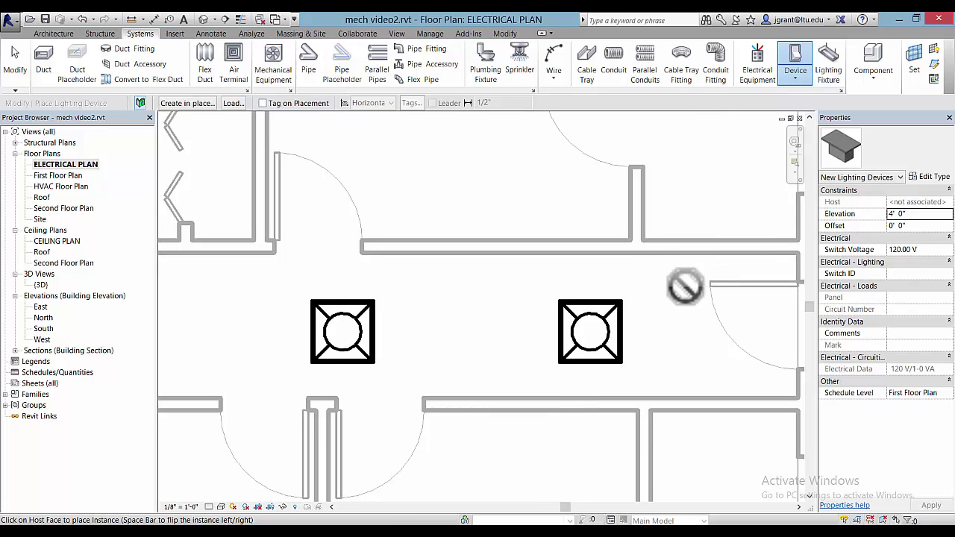
click(675, 256)
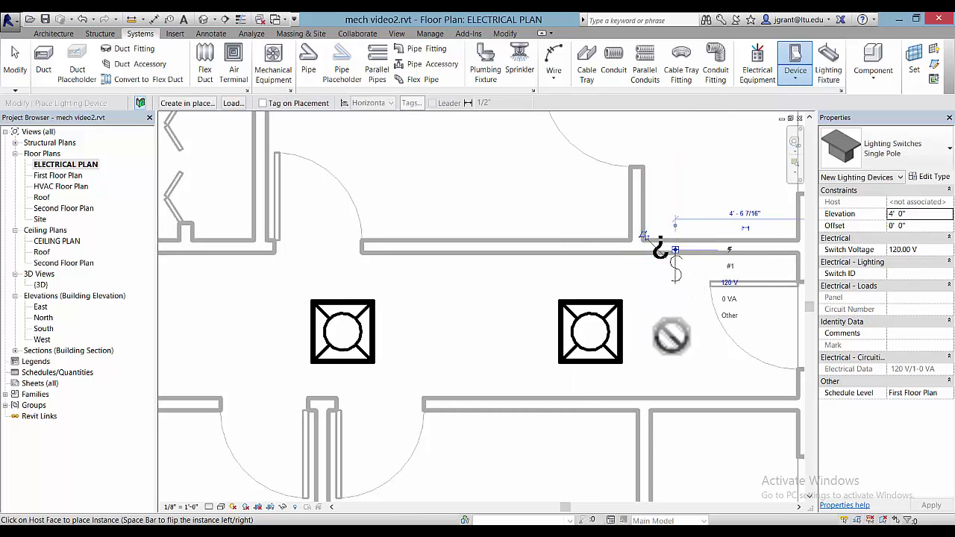
key(Escape)
key(Escape)
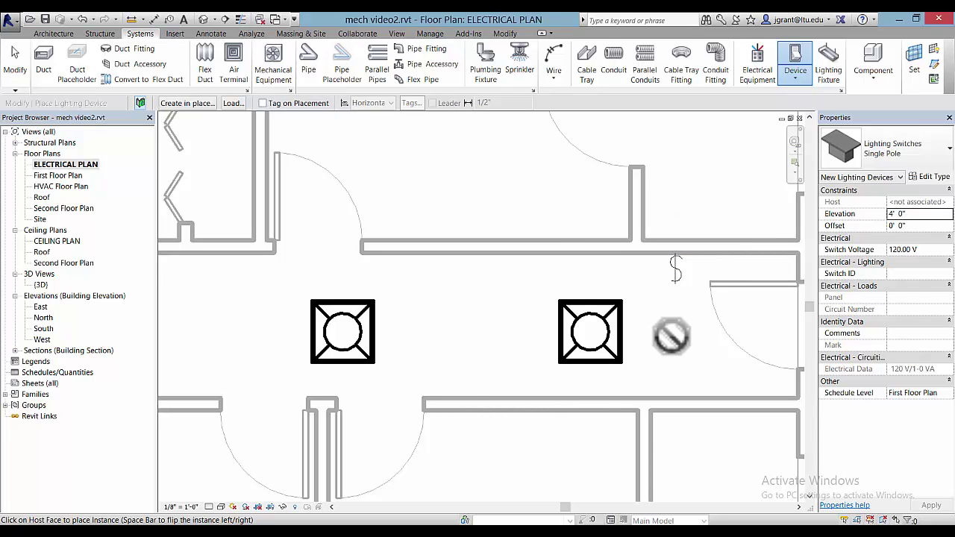
Create a power circuit from the corridor's east troffer light and add the west troffer light to it
scroll(681, 352, down, 4)
scroll(674, 341, down, 2)
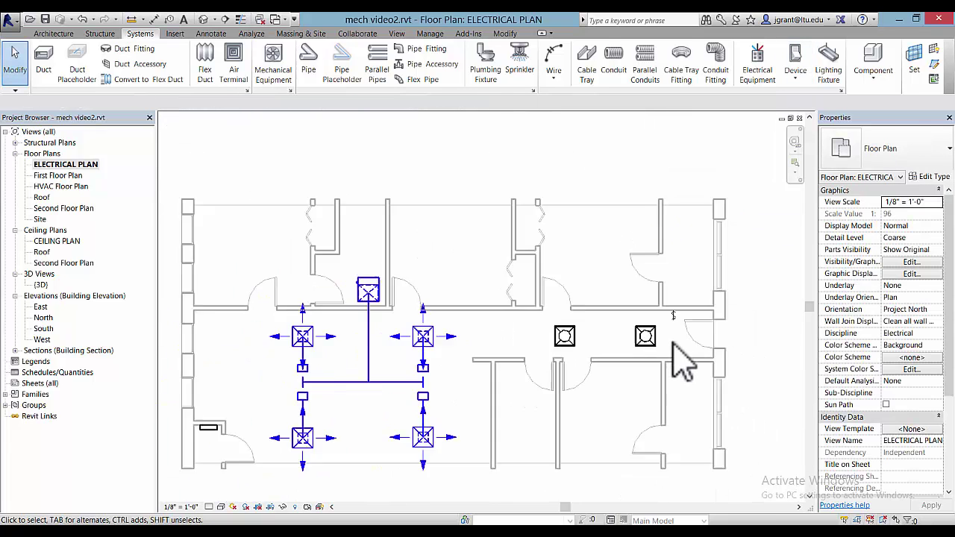
middle_drag(674, 343, 756, 322)
scroll(682, 290, up, 1)
scroll(682, 287, up, 1)
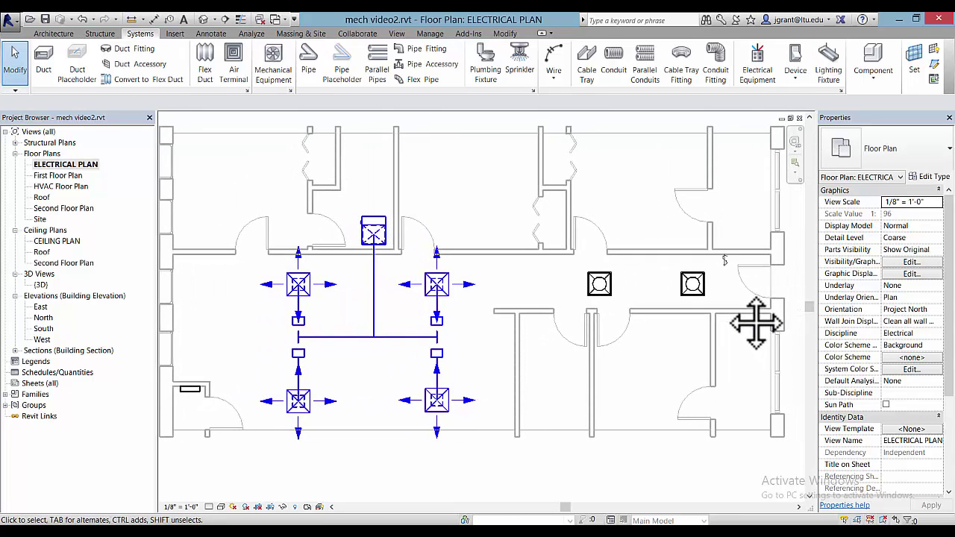
click(694, 291)
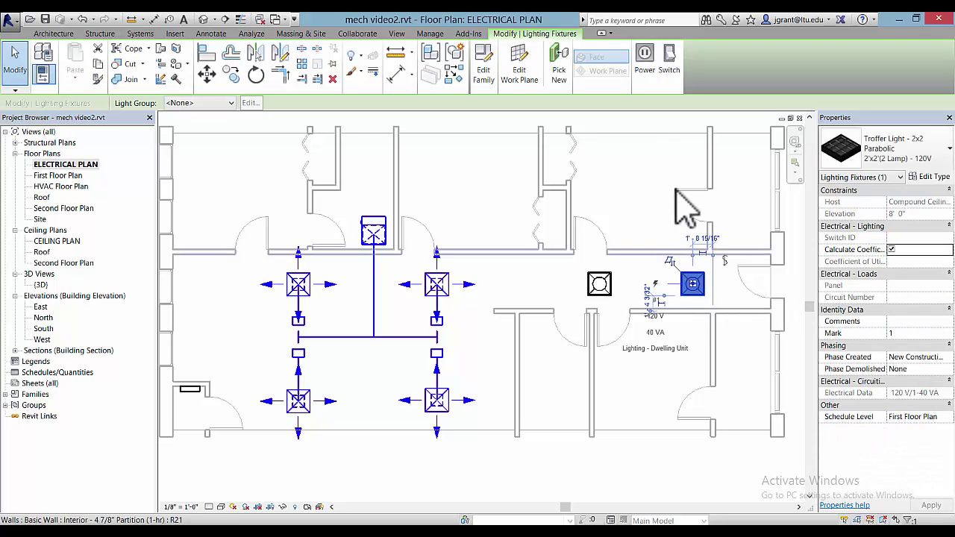
click(644, 81)
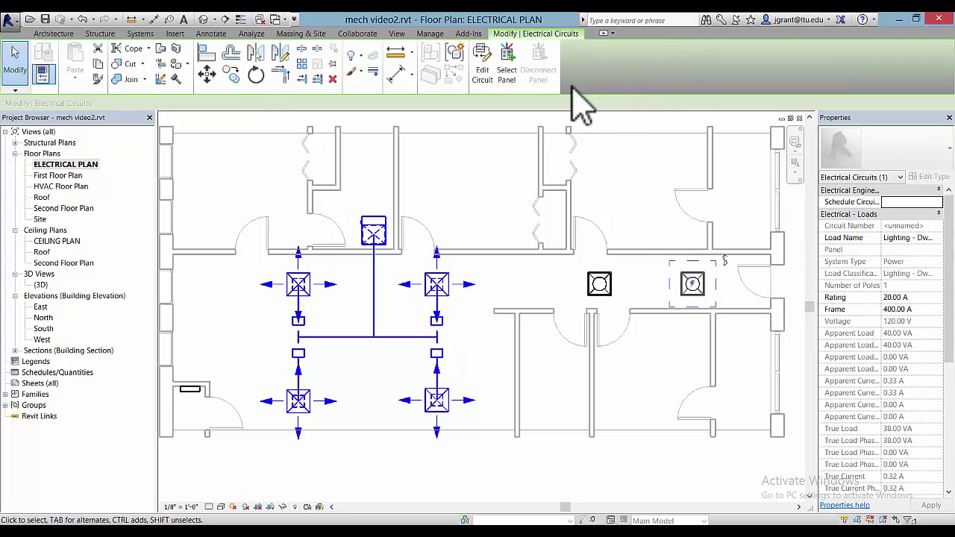
click(482, 74)
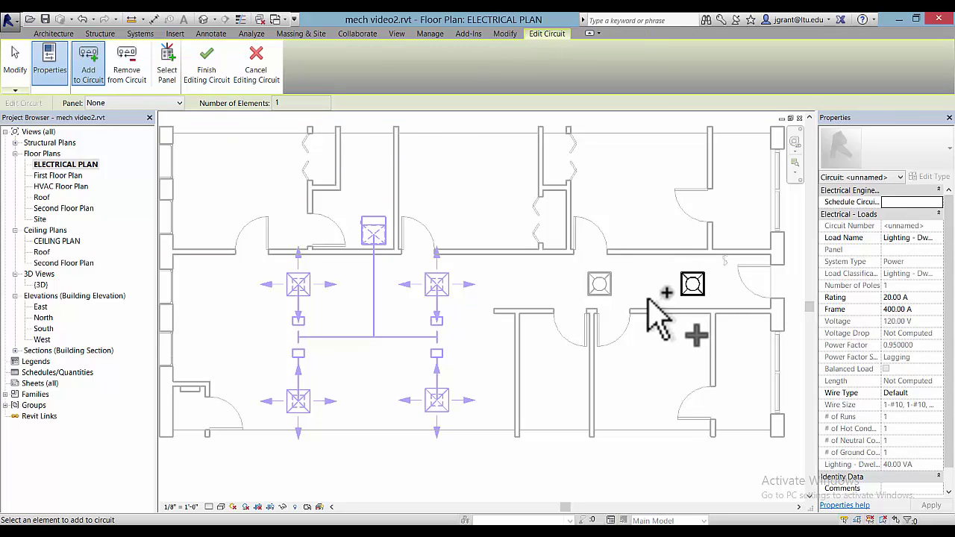
click(610, 292)
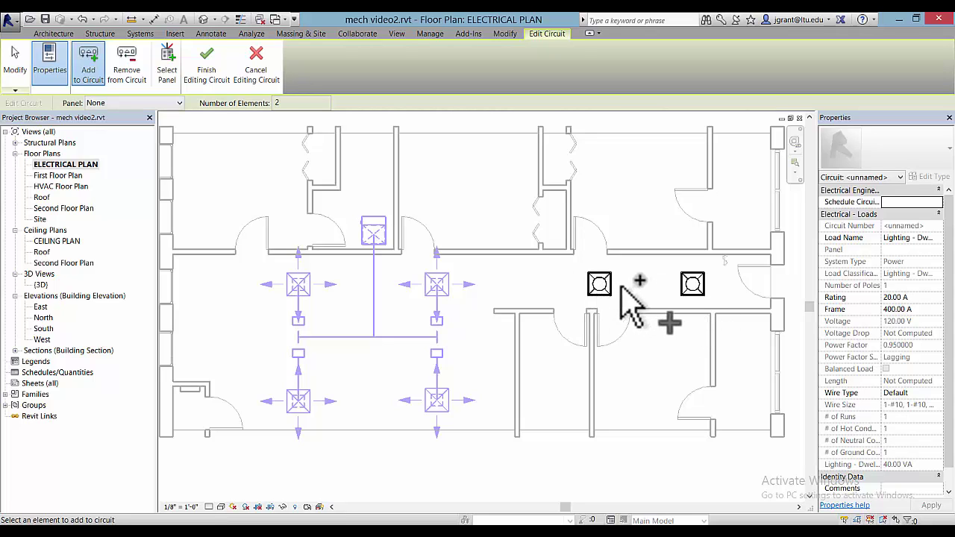
Assign the lighting circuit to the panel in the southwest closet and finish editing the circuit
click(168, 81)
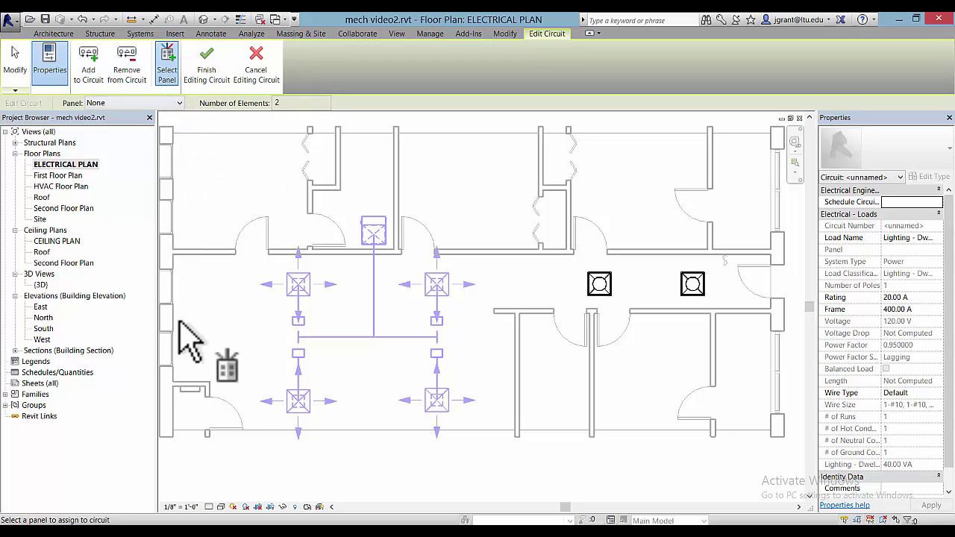
click(191, 389)
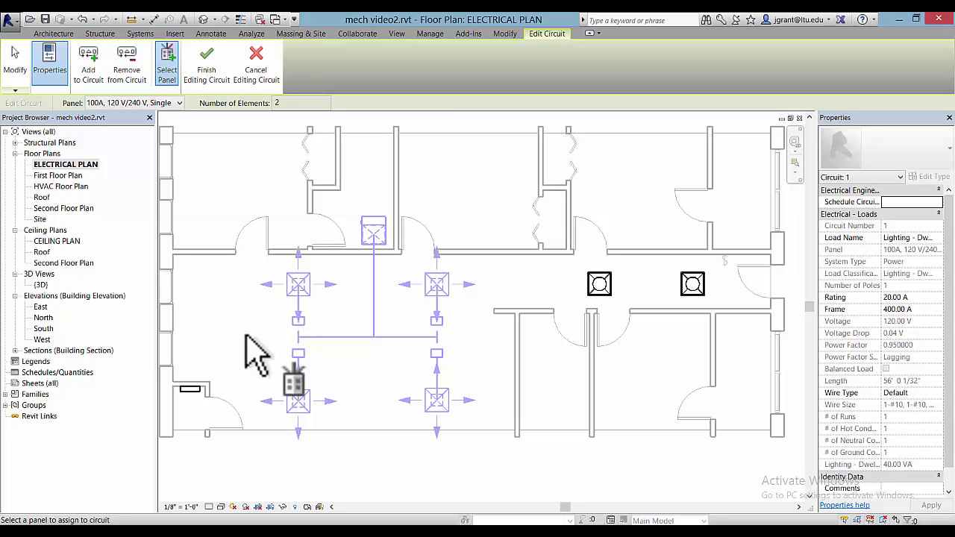
click(209, 69)
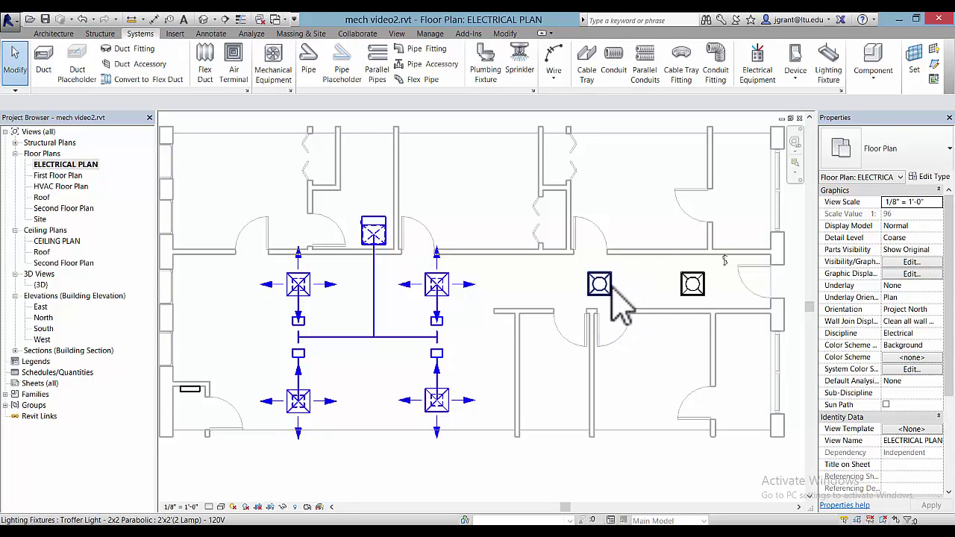
Review the electrical circuit of the corridor's west troffer light, including its wiring preview
click(623, 306)
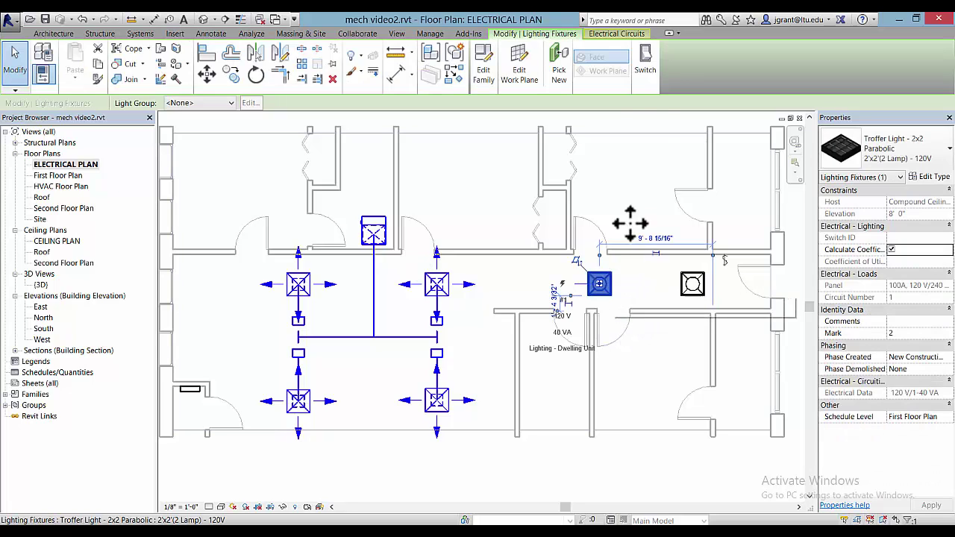
click(617, 34)
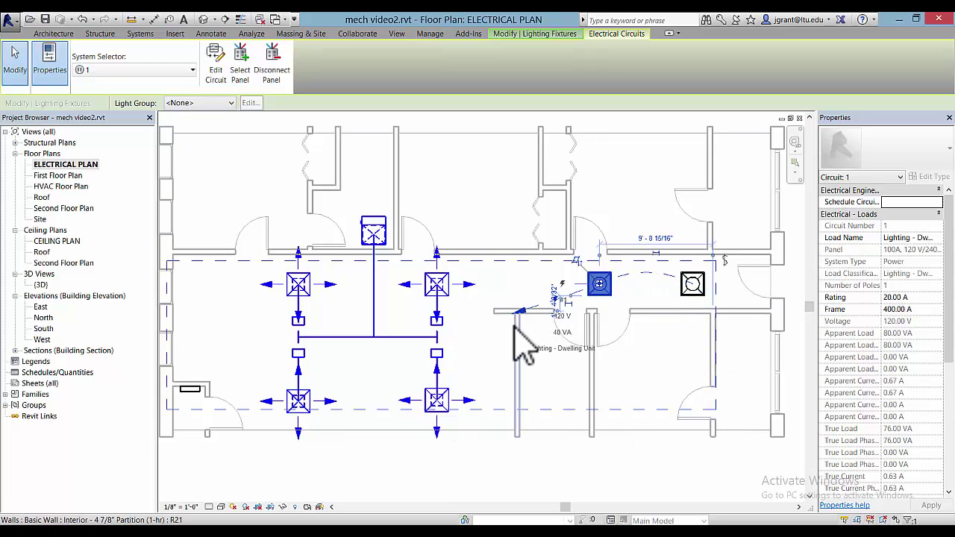
click(565, 34)
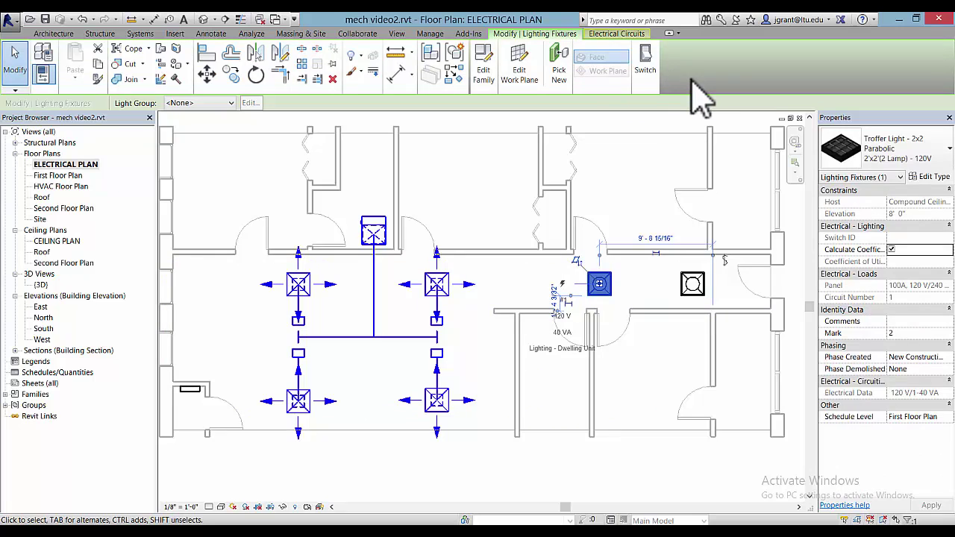
key(Escape)
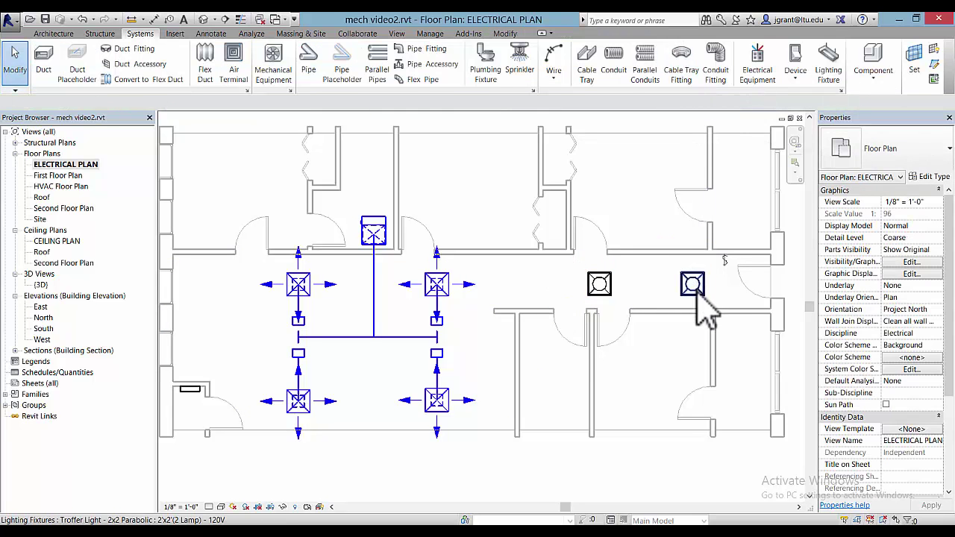
Create a switch system for the corridor's east troffer light and assign the single pole wall switch to it
click(697, 294)
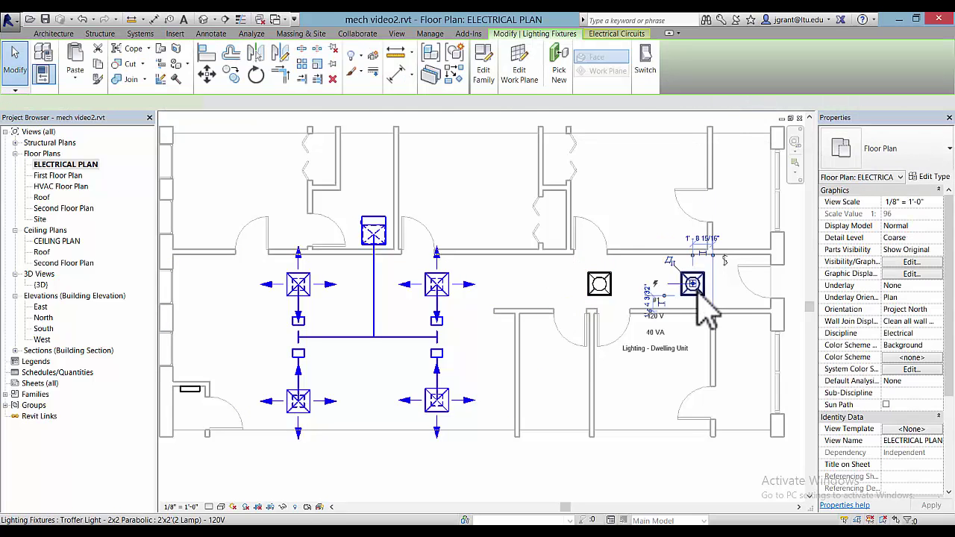
click(647, 64)
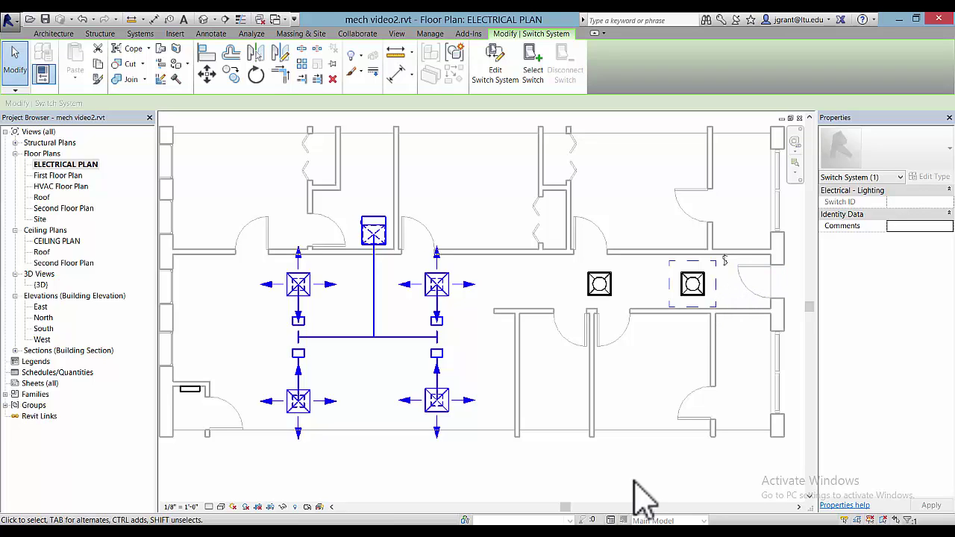
click(532, 76)
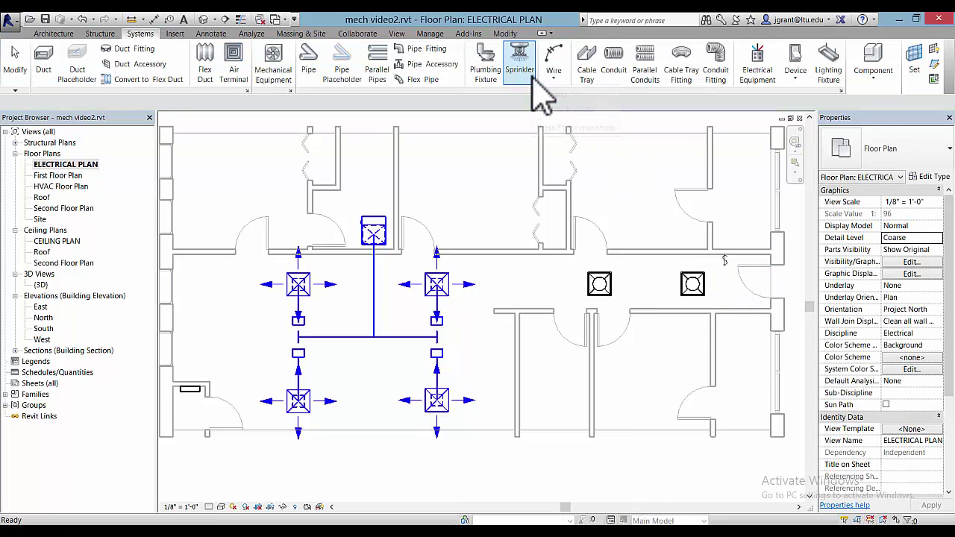
click(725, 263)
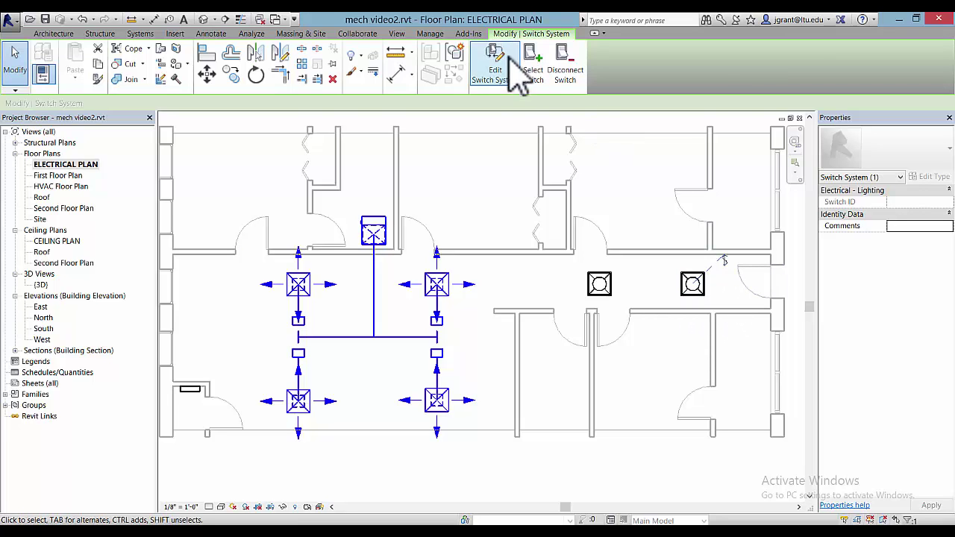
click(730, 298)
Review the switch system and the electrical circuit that the corridor's east troffer light belongs to
click(696, 289)
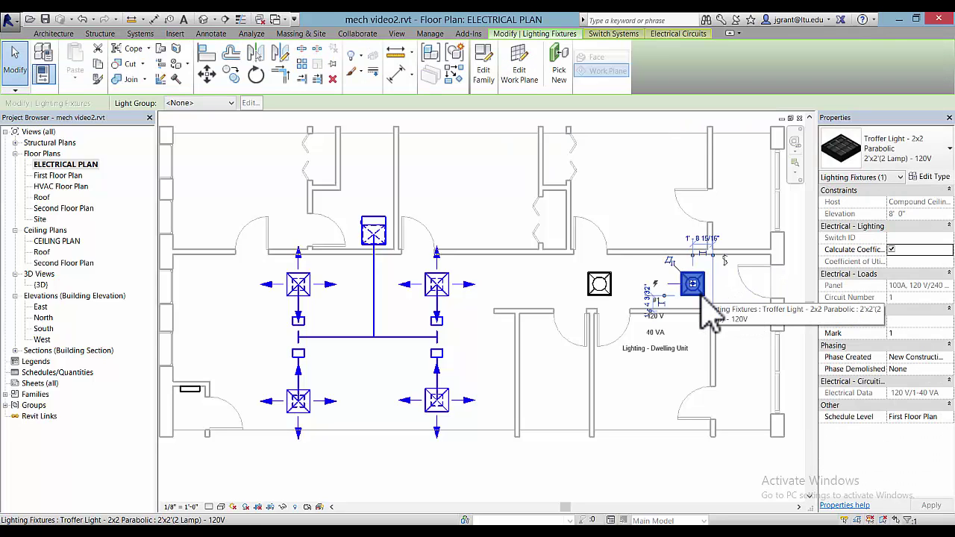
click(627, 35)
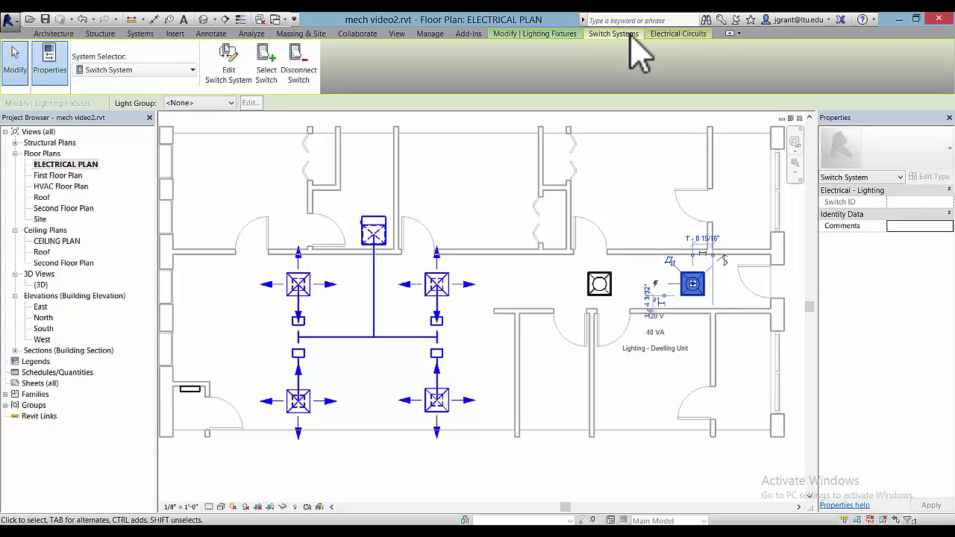
click(674, 36)
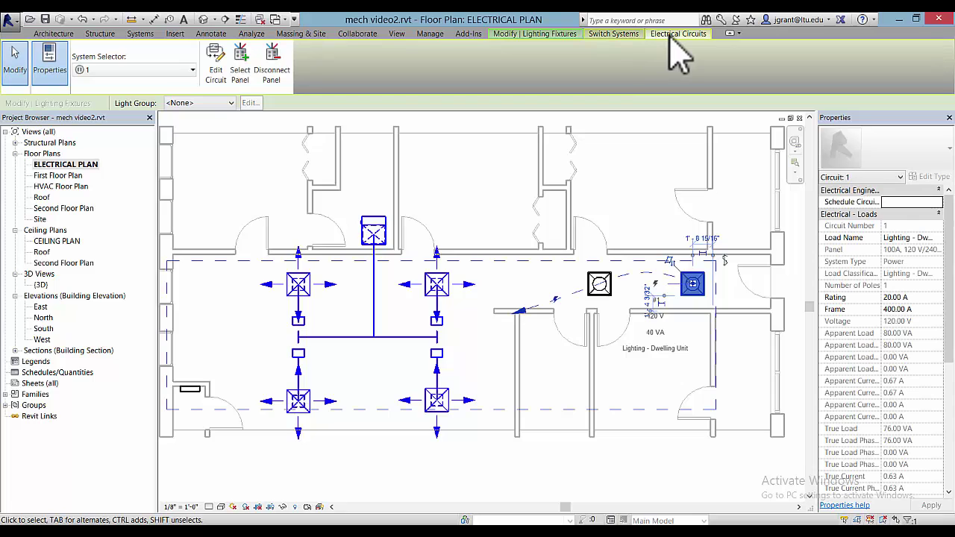
click(638, 317)
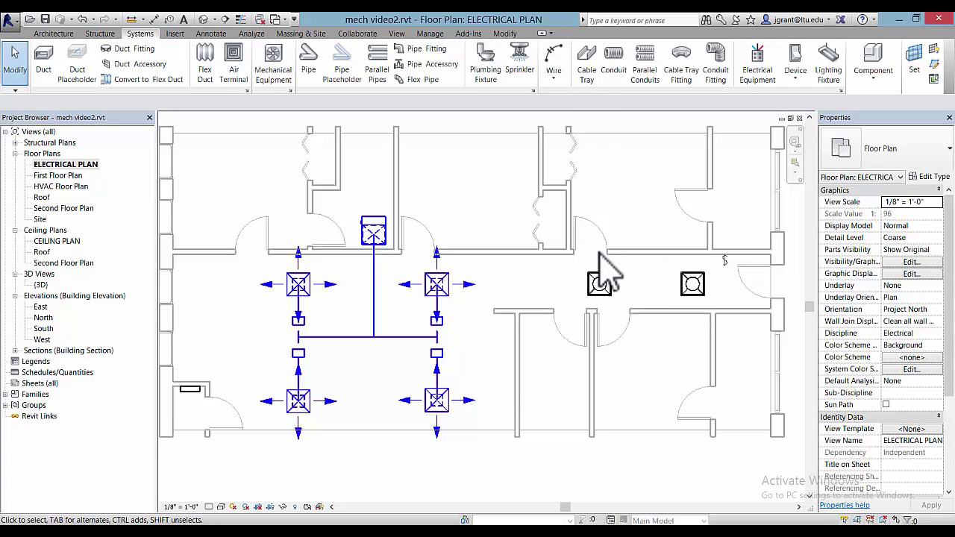
Draw arc wires from the wall switch to the corridor's east troffer light and from there to the west troffer light
click(557, 56)
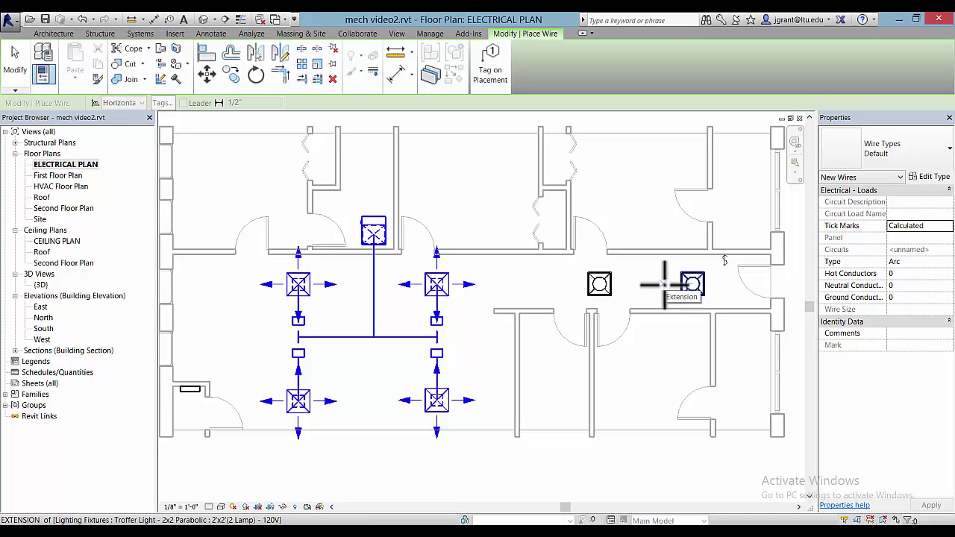
click(724, 259)
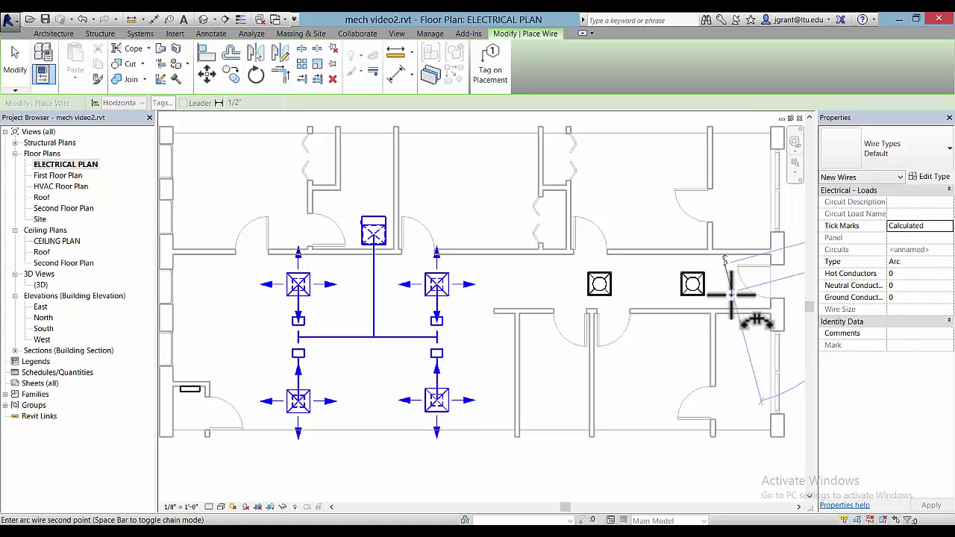
click(693, 284)
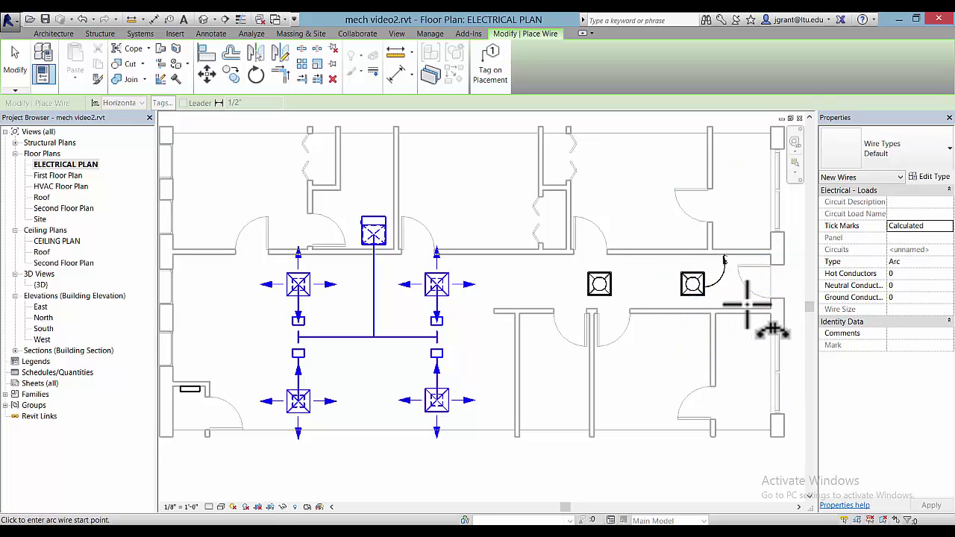
click(692, 283)
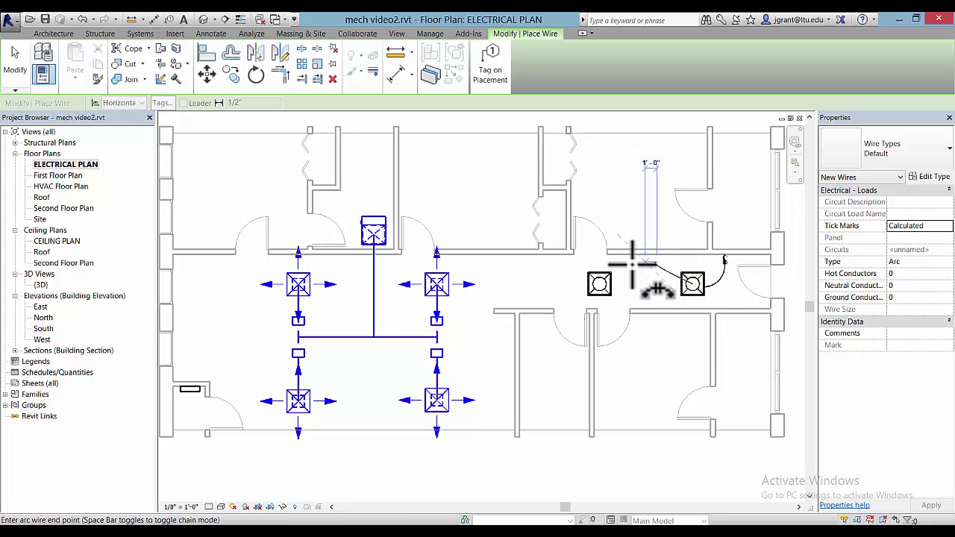
click(599, 284)
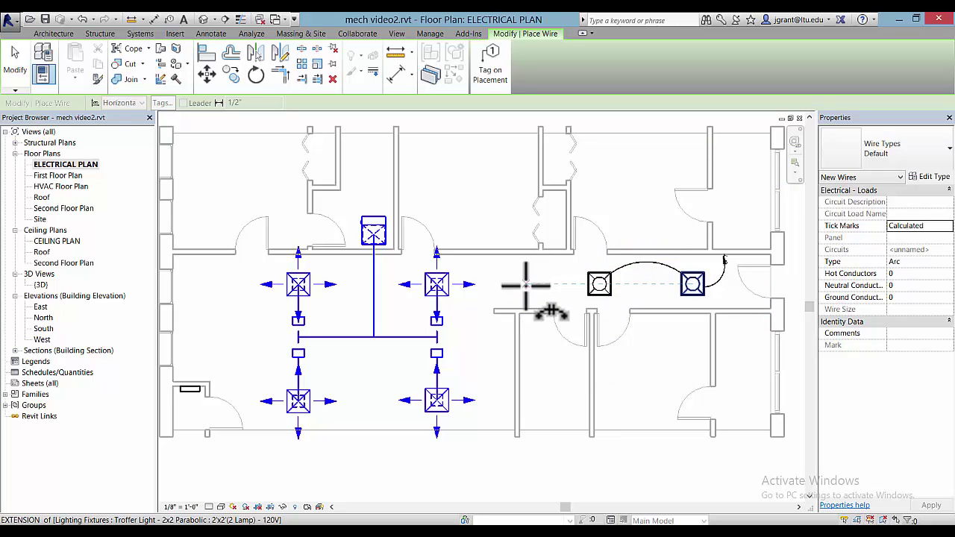
Draw an arc home run wire from the corridor's west troffer light westward to just beyond the end of the corridor's south wall
click(600, 283)
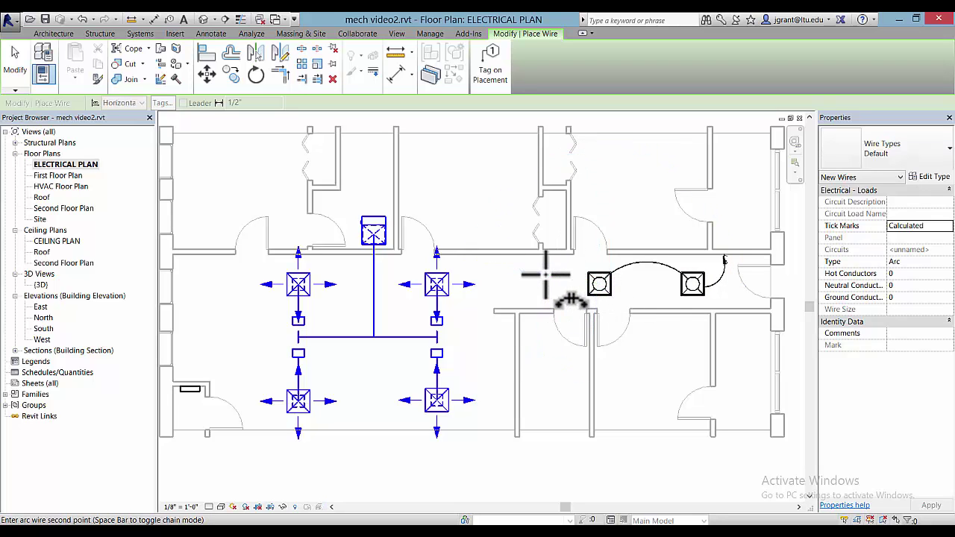
click(492, 297)
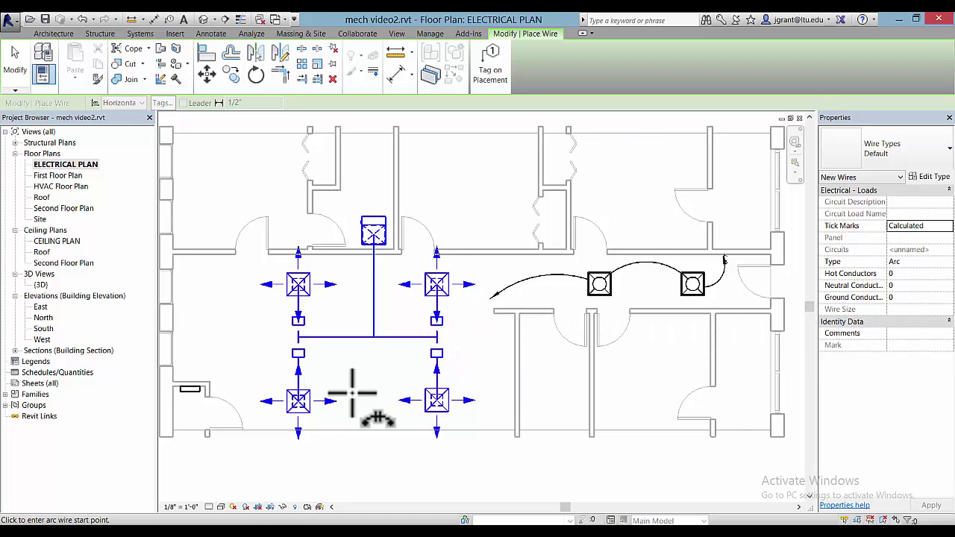
key(Escape)
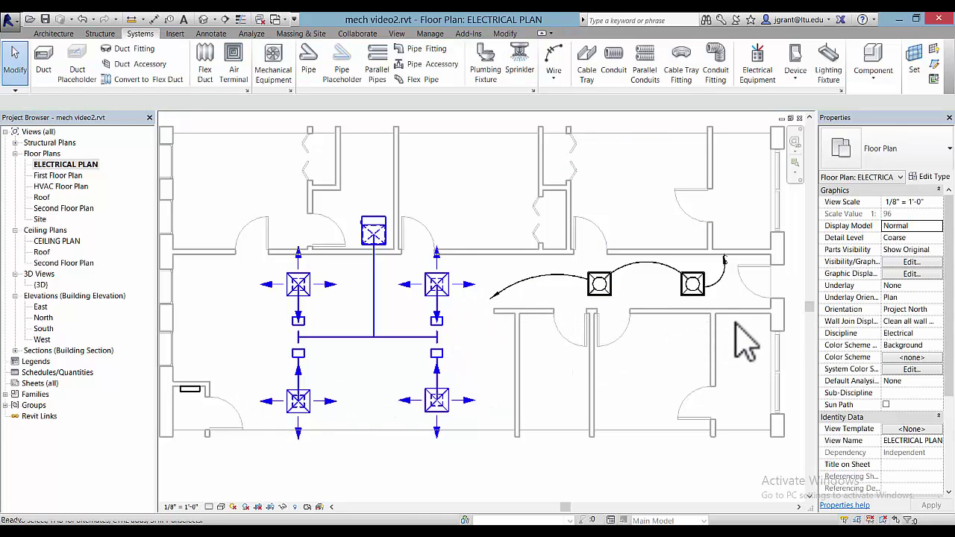
Delete the arc wire between the wall switch and the corridor's east troffer light
click(722, 282)
scroll(722, 281, up, 2)
scroll(722, 283, up, 1)
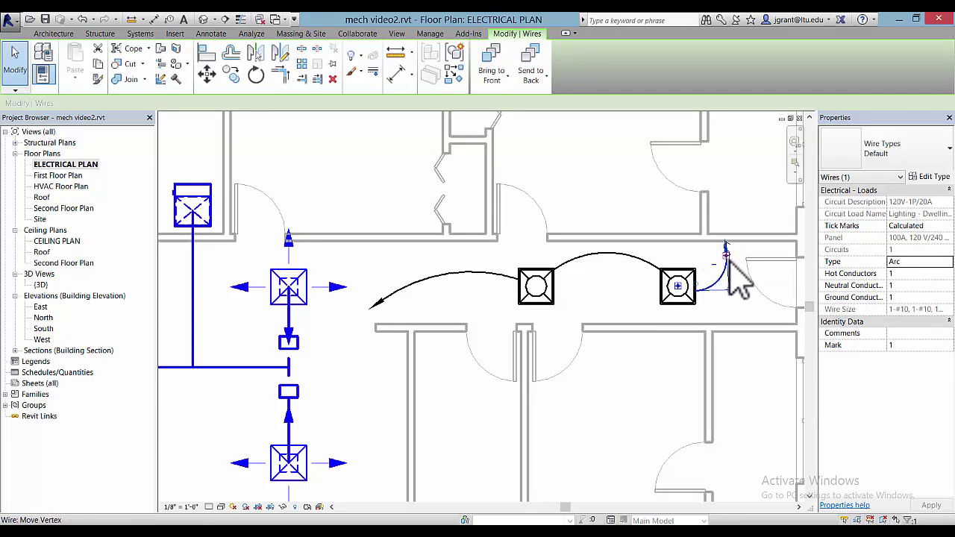
click(334, 79)
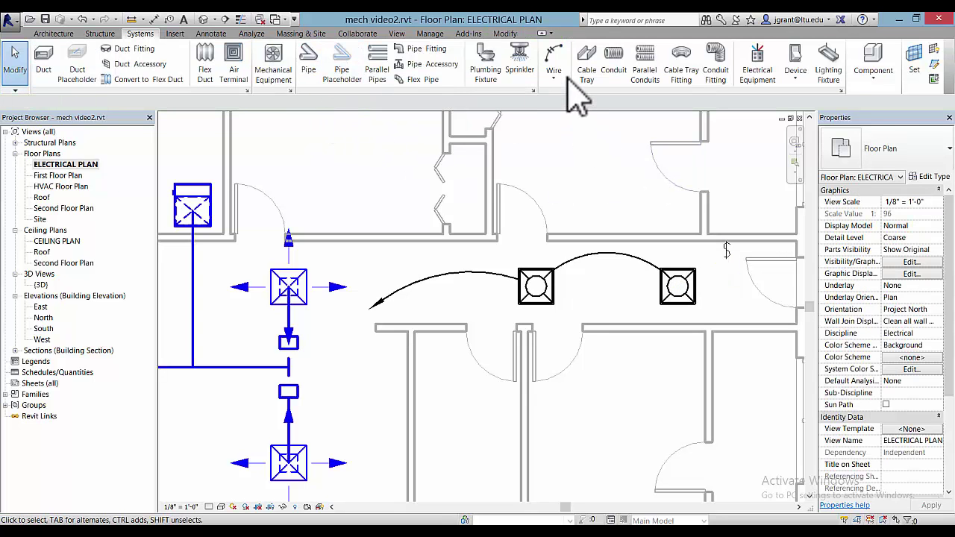
Redraw the arc wire between the wall switch and the corridor's east troffer light
click(554, 58)
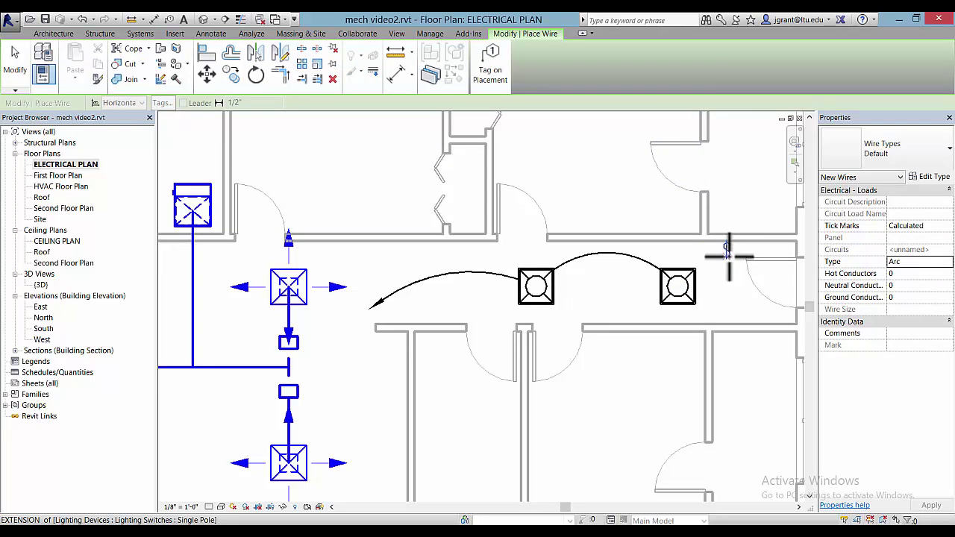
key(Escape)
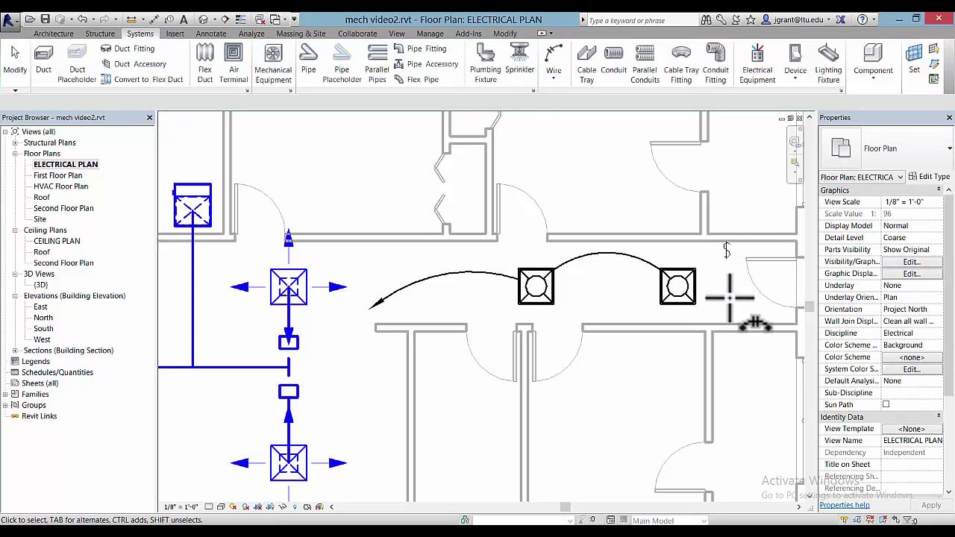
click(554, 59)
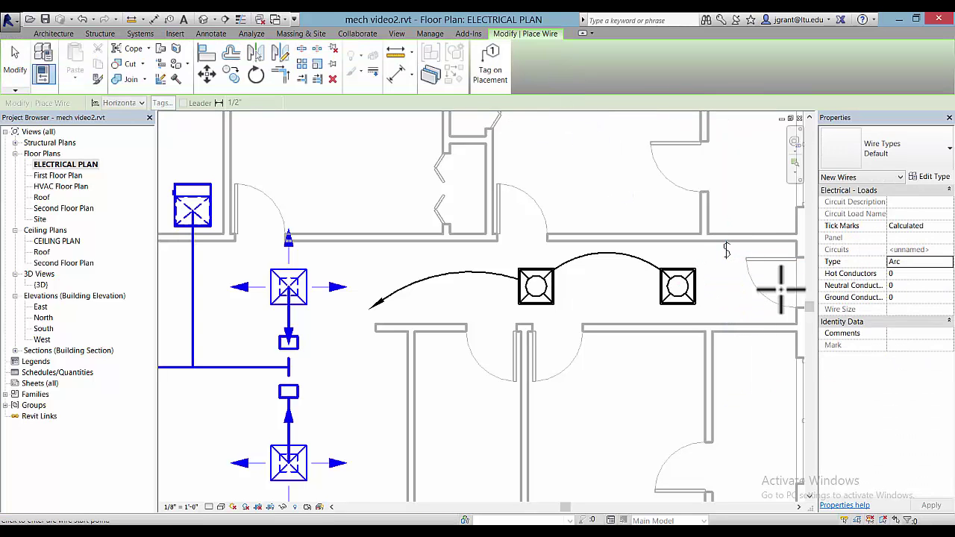
click(727, 241)
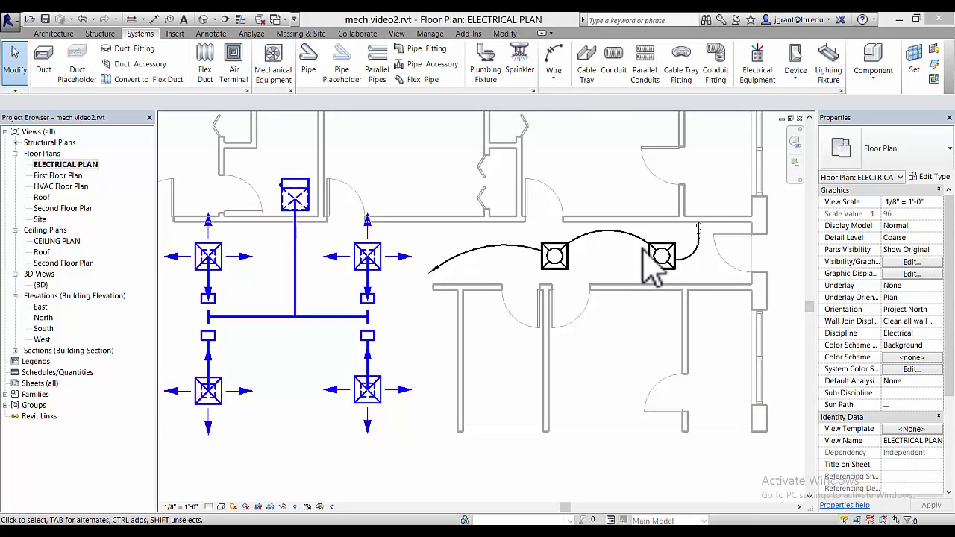
Override the projection line pattern of the Wires category to Hidden in the electrical plan's visibility/graphic overrides
click(492, 283)
key(v)
key(g)
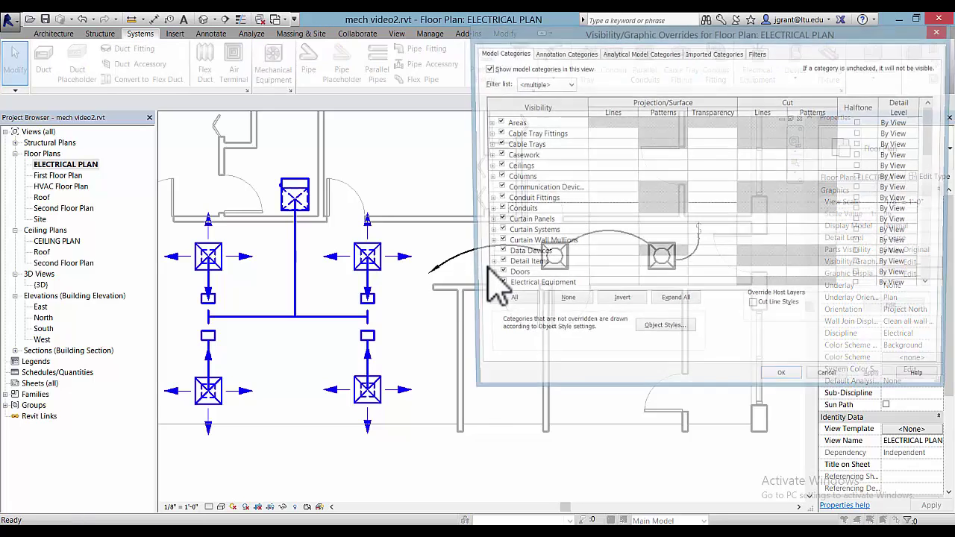
drag(936, 138, 938, 291)
drag(887, 39, 418, 42)
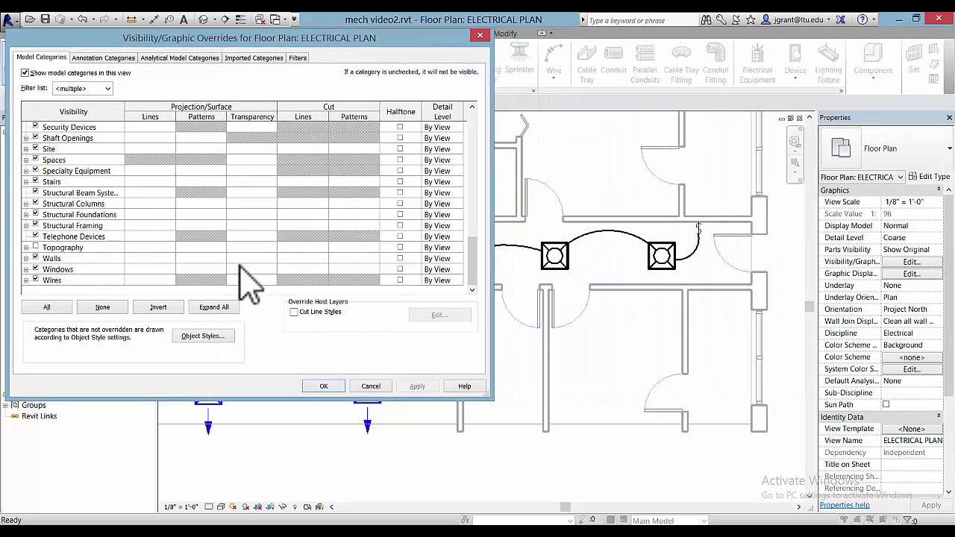
click(26, 280)
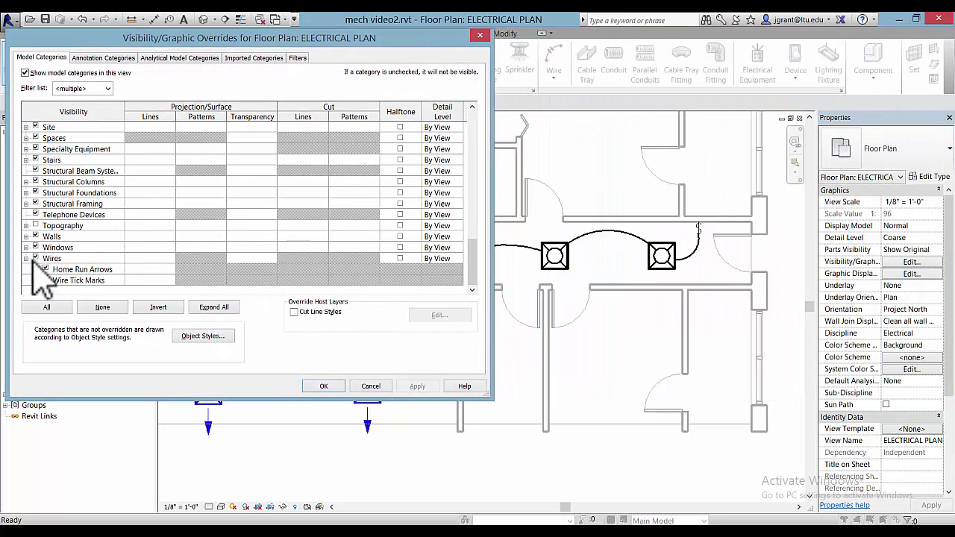
click(67, 259)
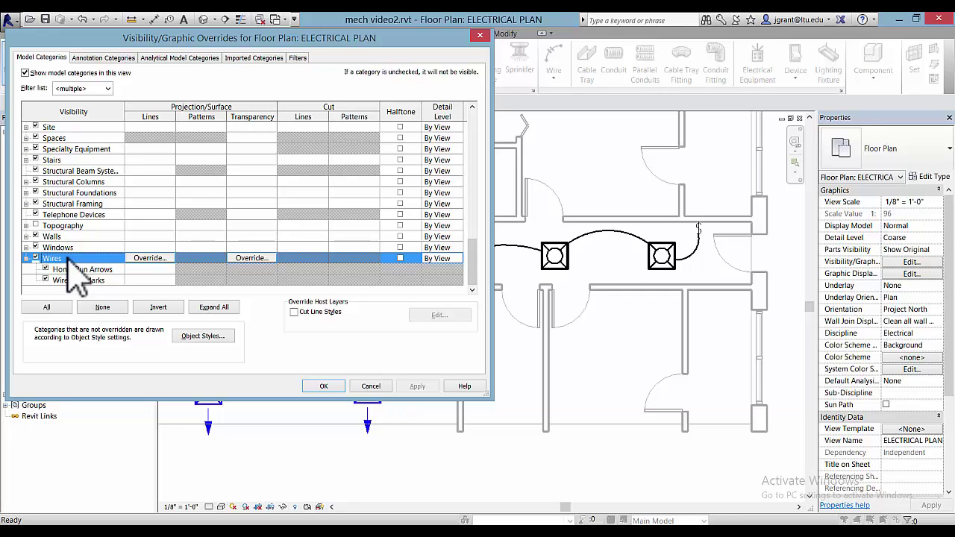
click(165, 259)
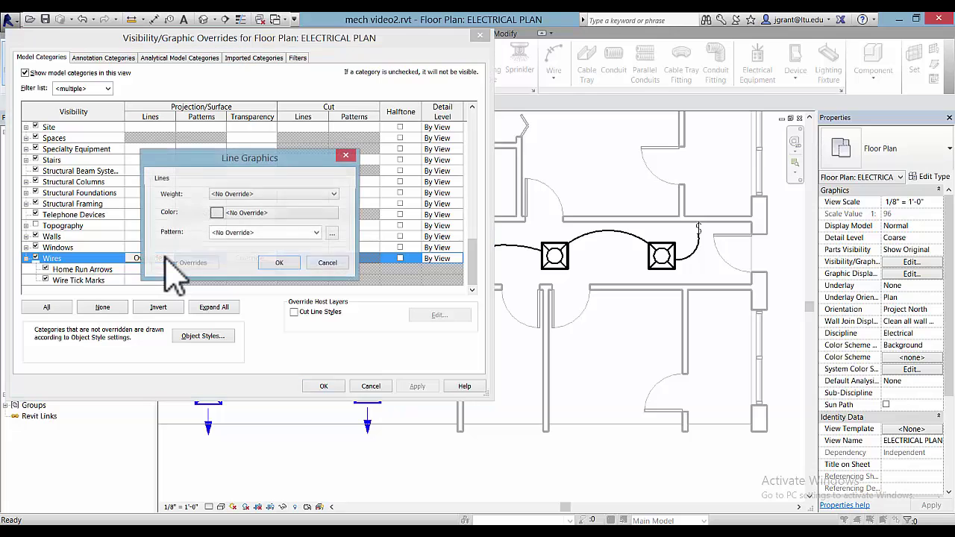
click(316, 234)
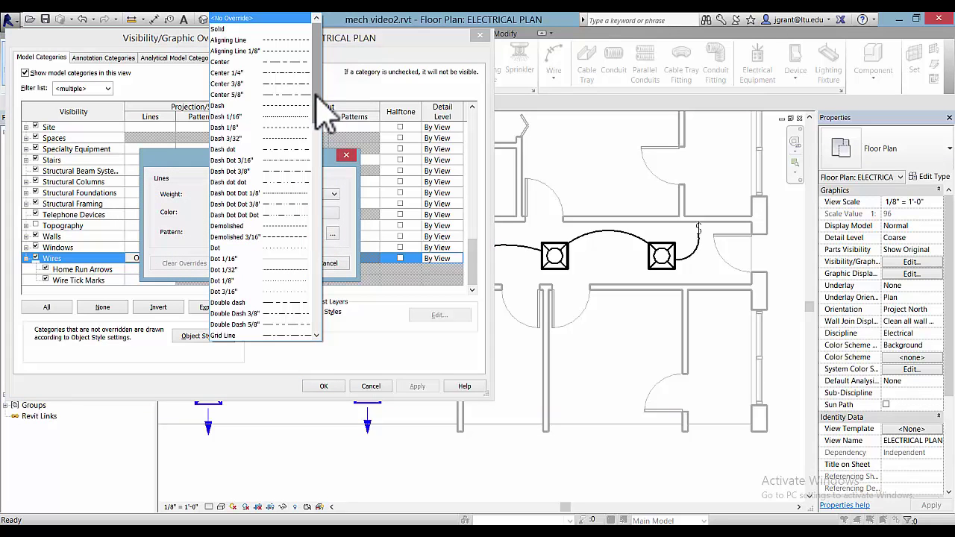
drag(315, 94, 314, 188)
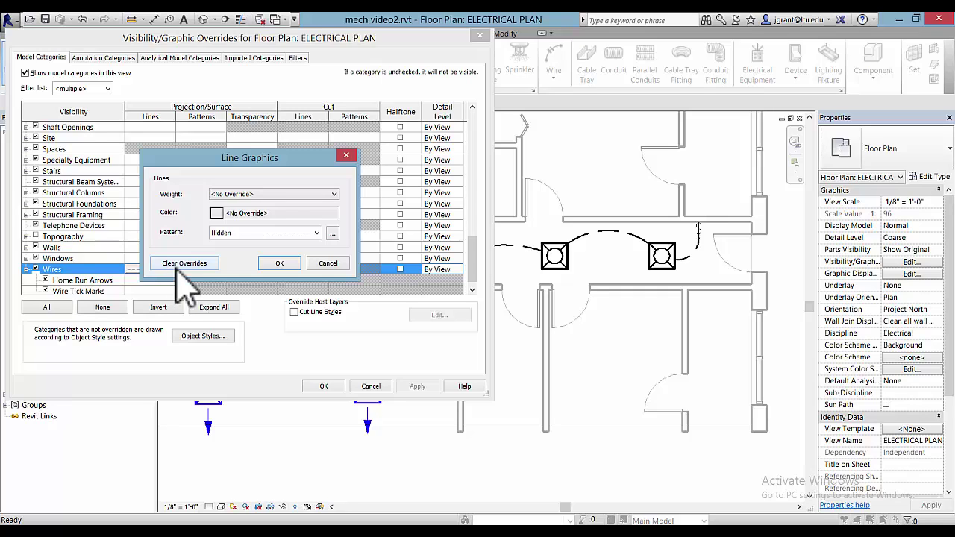
Set the Wires category's line weight override to 2 and apply the overrides to the view
click(333, 194)
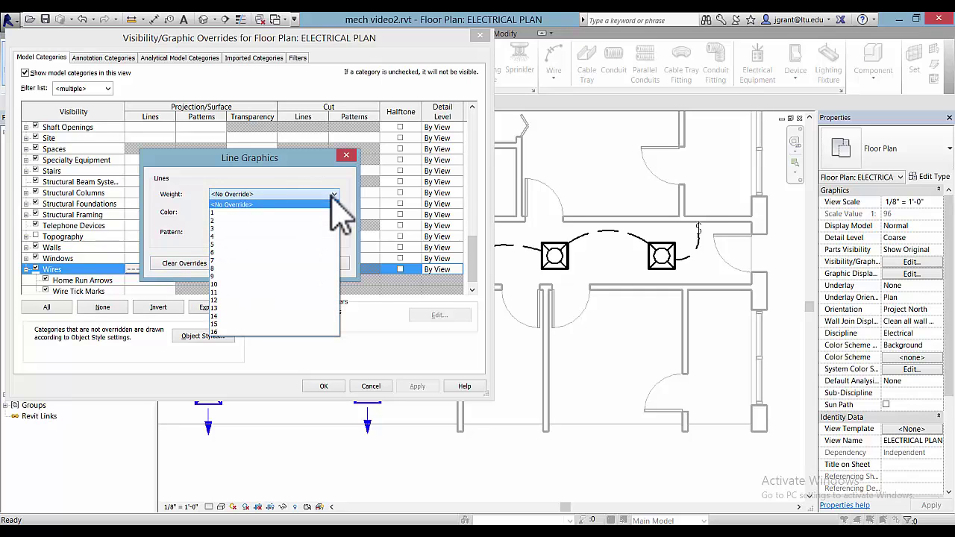
click(296, 221)
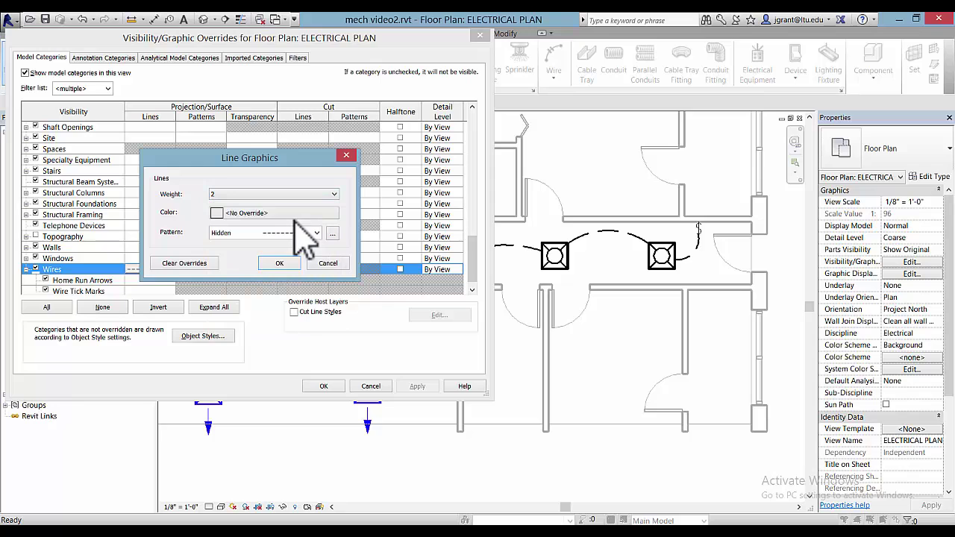
click(281, 264)
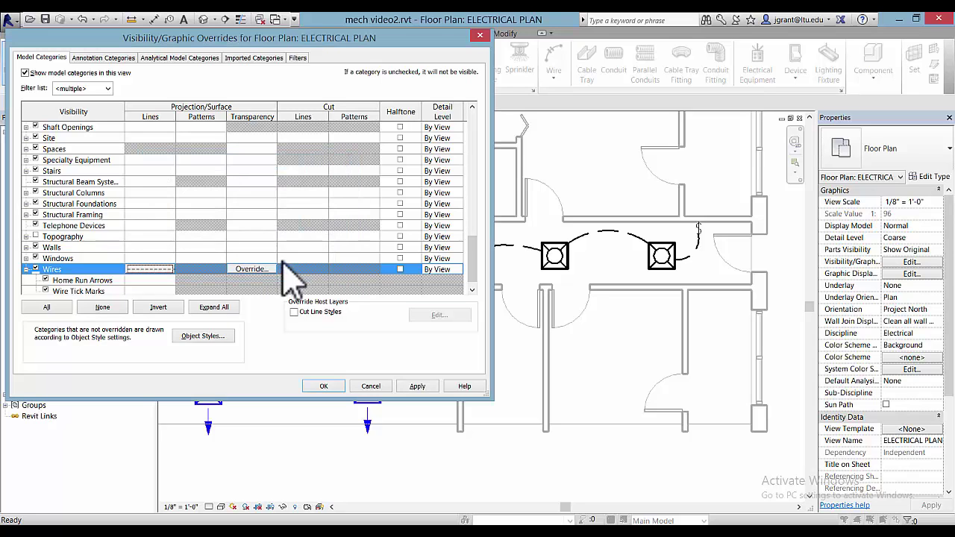
click(419, 389)
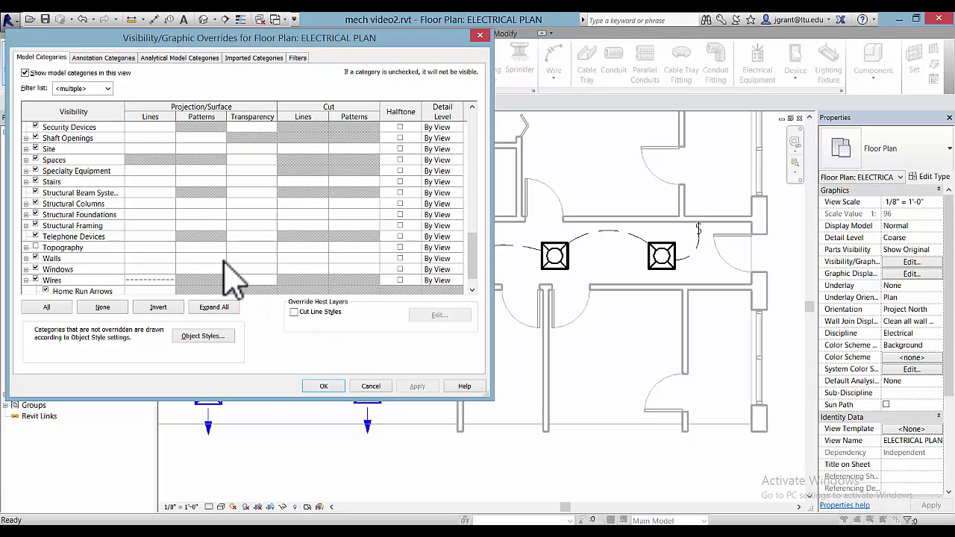
Set the Wires category's line weight override to 3 and accept the visibility/graphic overrides
click(173, 278)
click(171, 270)
click(173, 269)
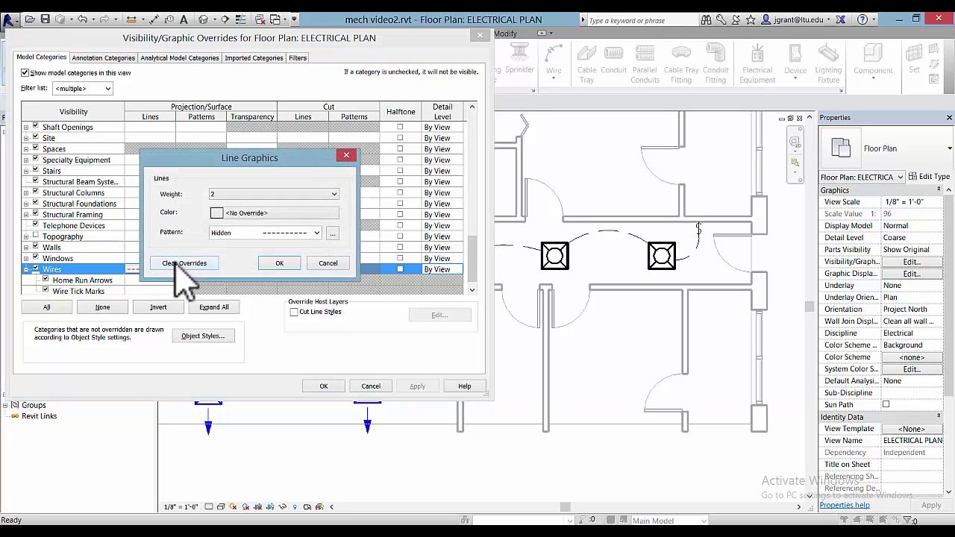
click(333, 195)
click(246, 227)
click(280, 263)
click(322, 385)
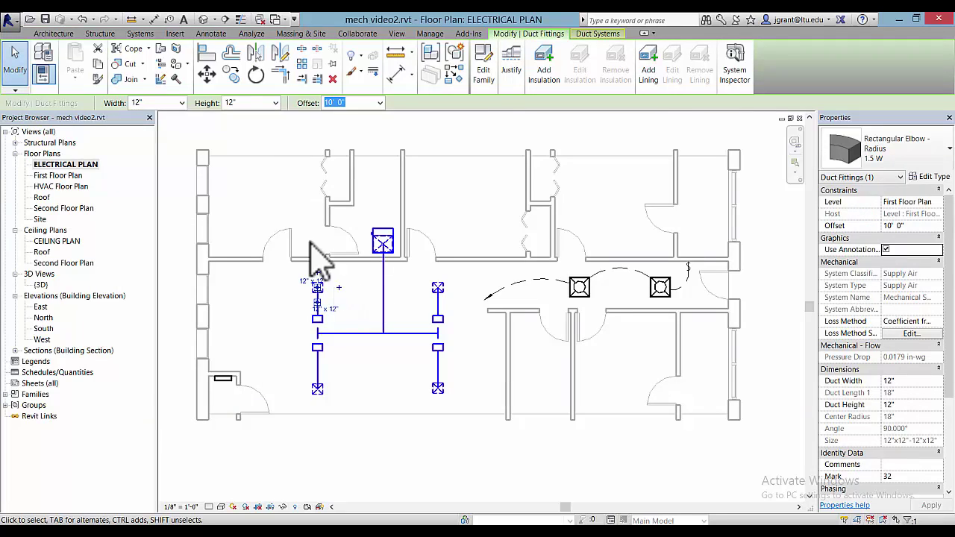
Hide the whole Ducts category in the electrical plan, using the main horizontal duct run as the selected element
key(Escape)
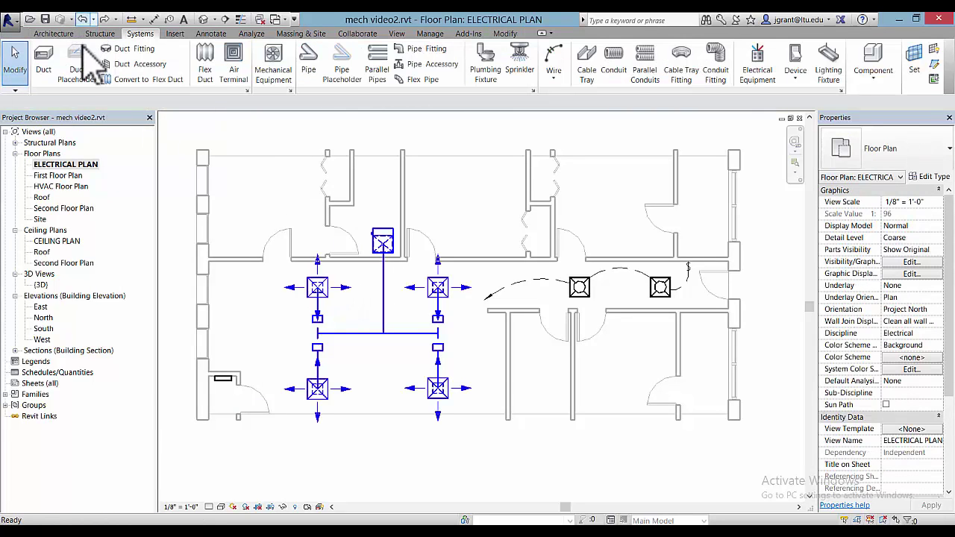
click(392, 336)
right_click(391, 337)
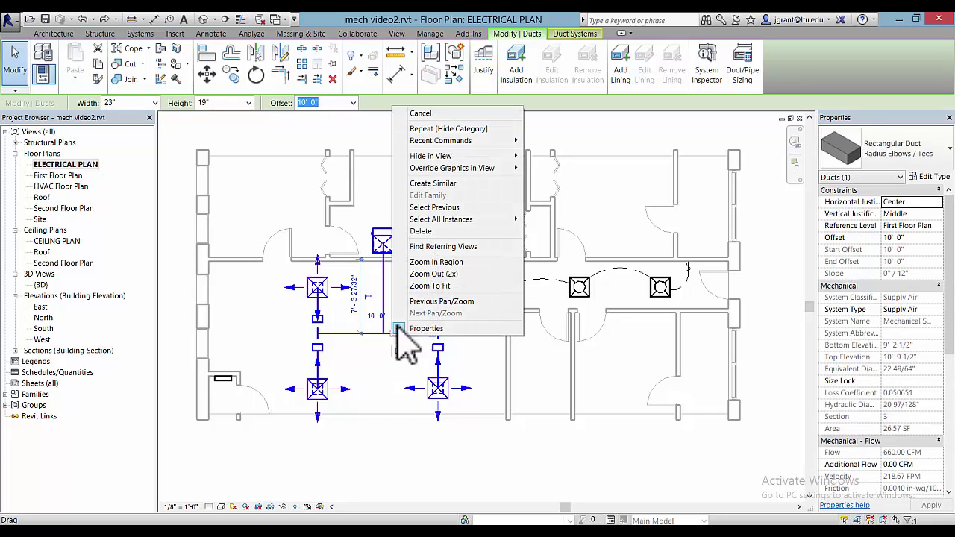
mouse_move(493, 156)
click(556, 169)
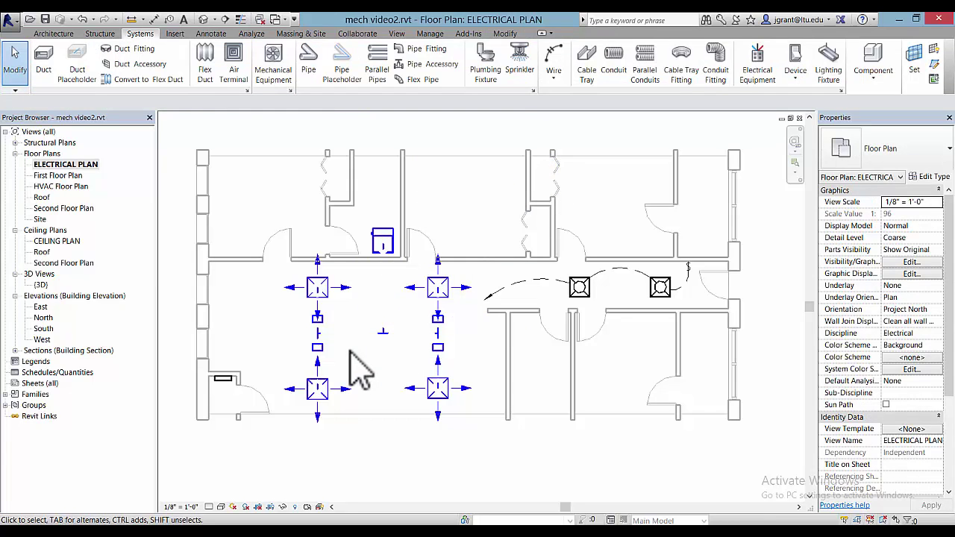
Hide the whole Duct Fittings category in the electrical plan
click(319, 351)
right_click(318, 351)
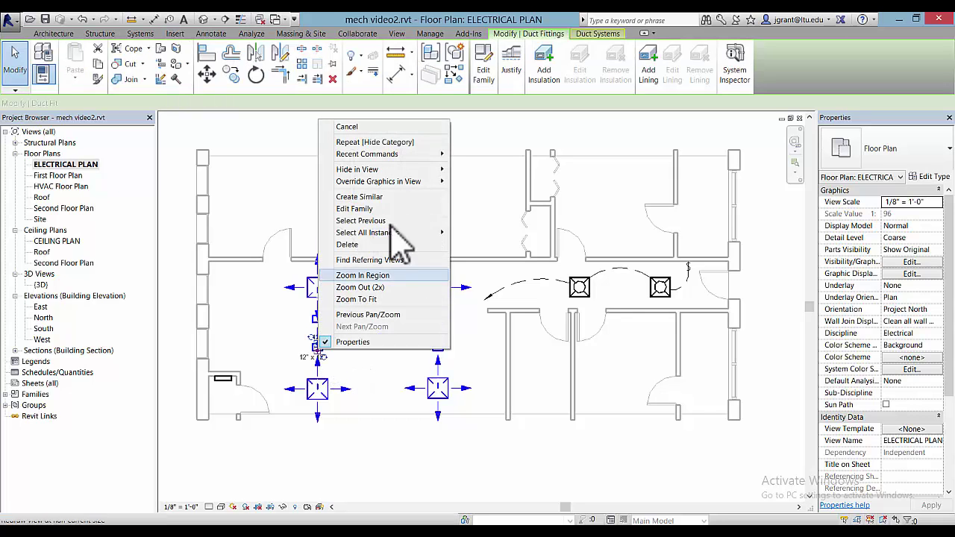
mouse_move(435, 175)
click(481, 182)
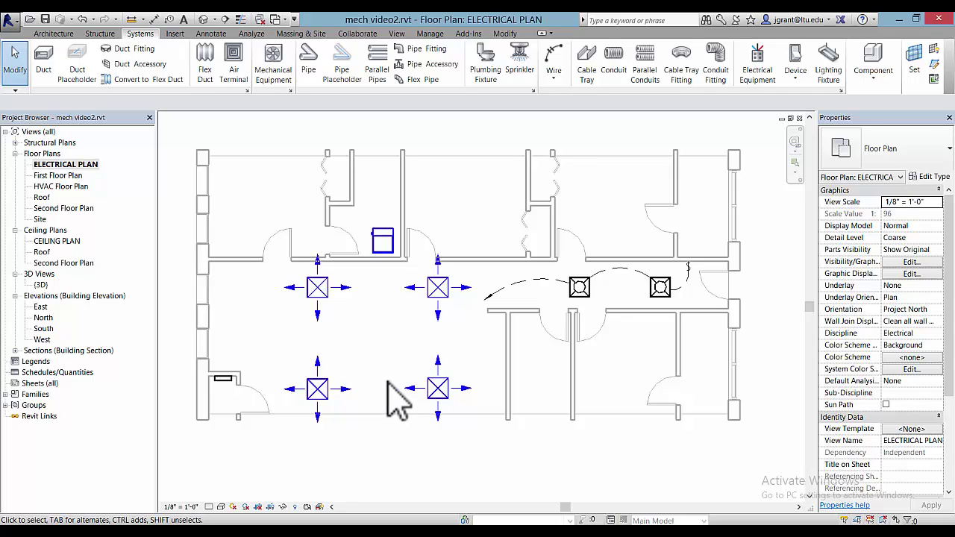
Turn off the up, right, left and down flow arrows of the northeast supply diffuser
click(448, 295)
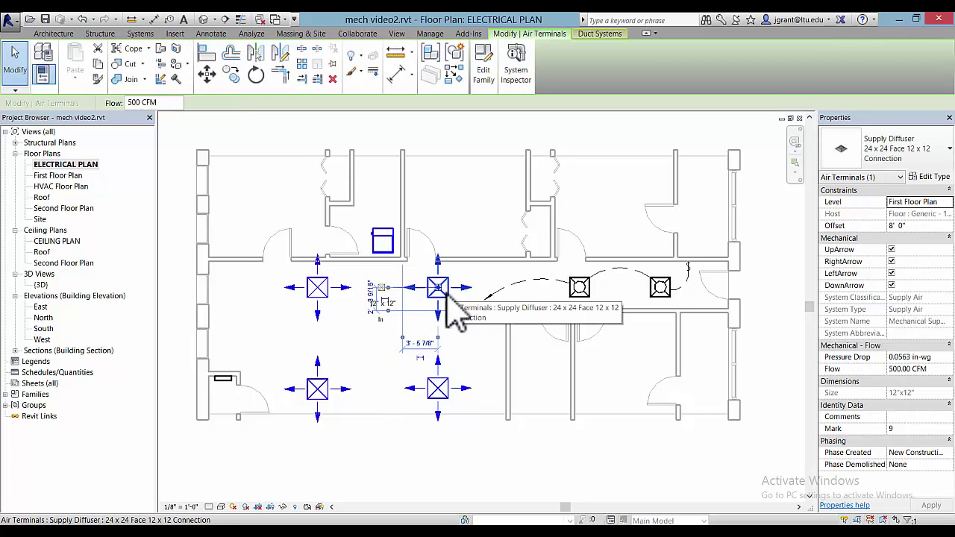
click(893, 250)
click(893, 262)
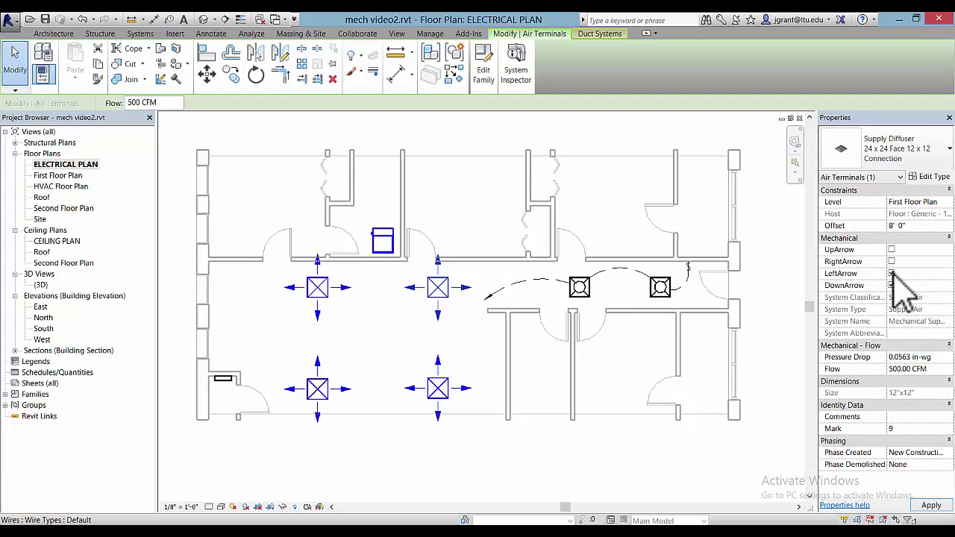
click(893, 274)
click(892, 286)
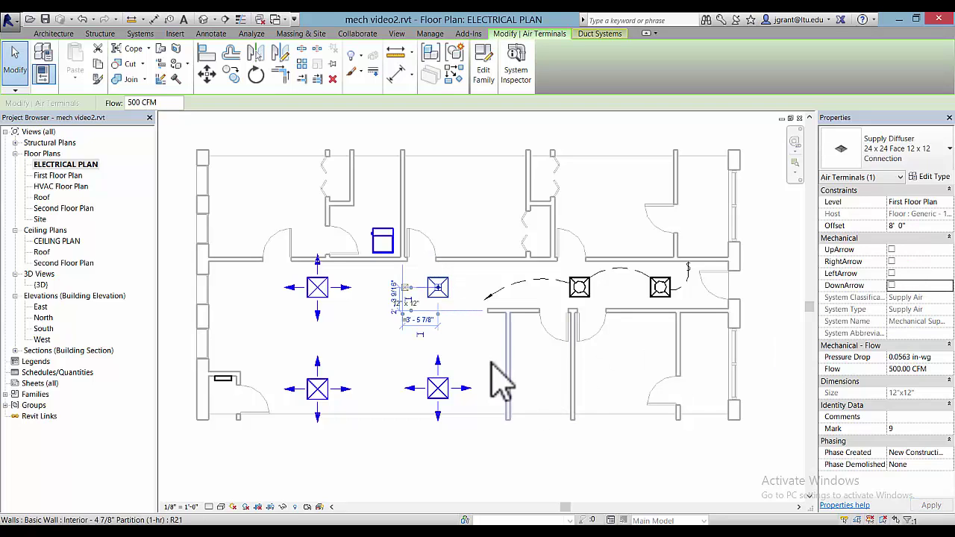
click(379, 367)
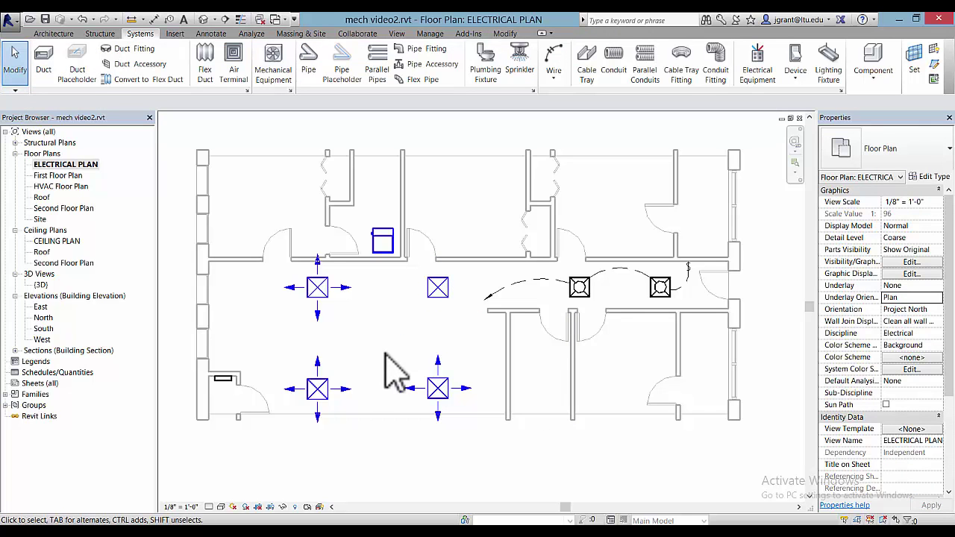
Select the other three supply diffusers together and turn off their up, right, left and down flow arrows
click(332, 313)
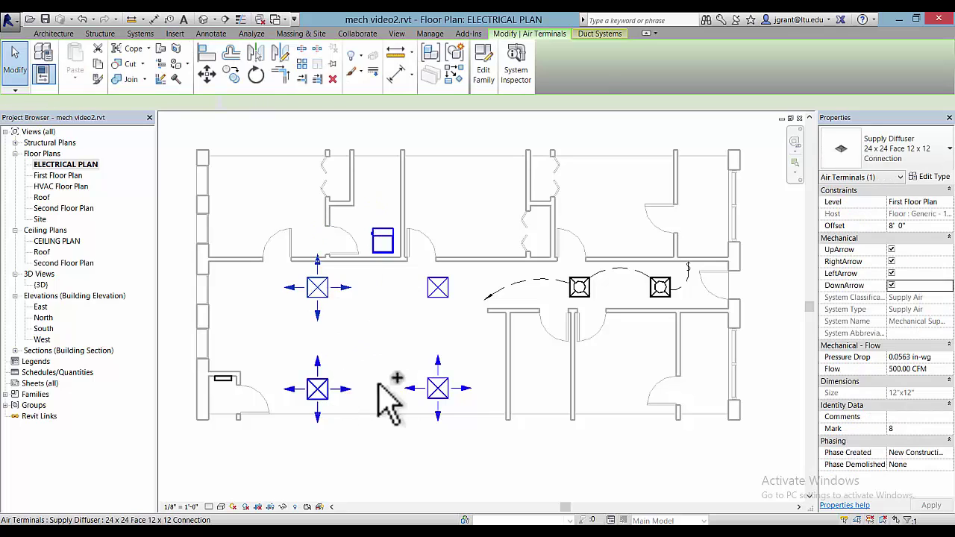
ctrl+click(437, 388)
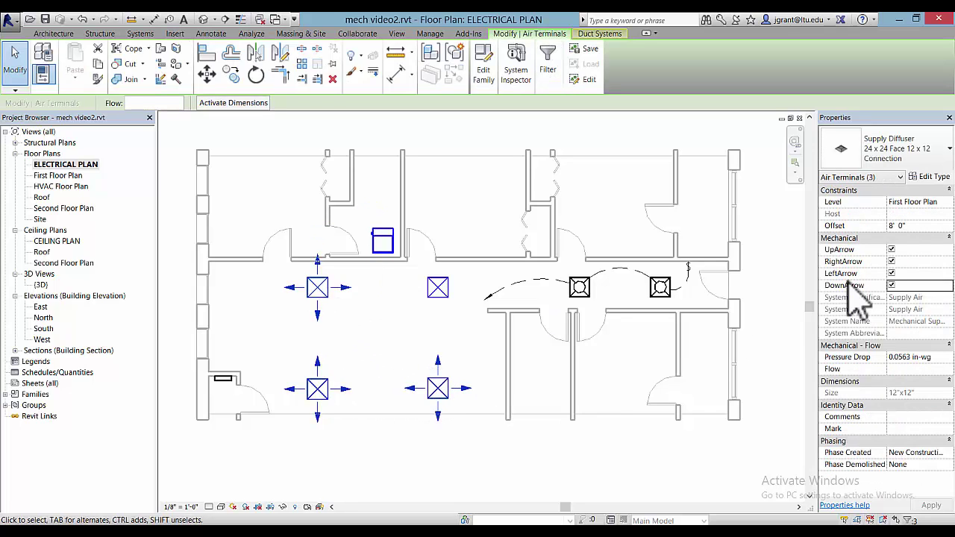
click(892, 250)
click(892, 261)
click(891, 273)
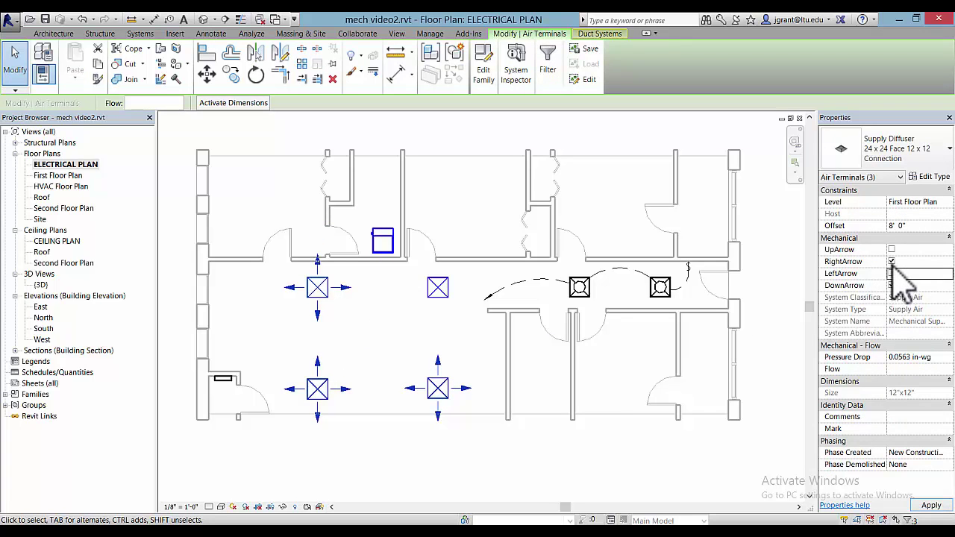
click(892, 262)
click(892, 285)
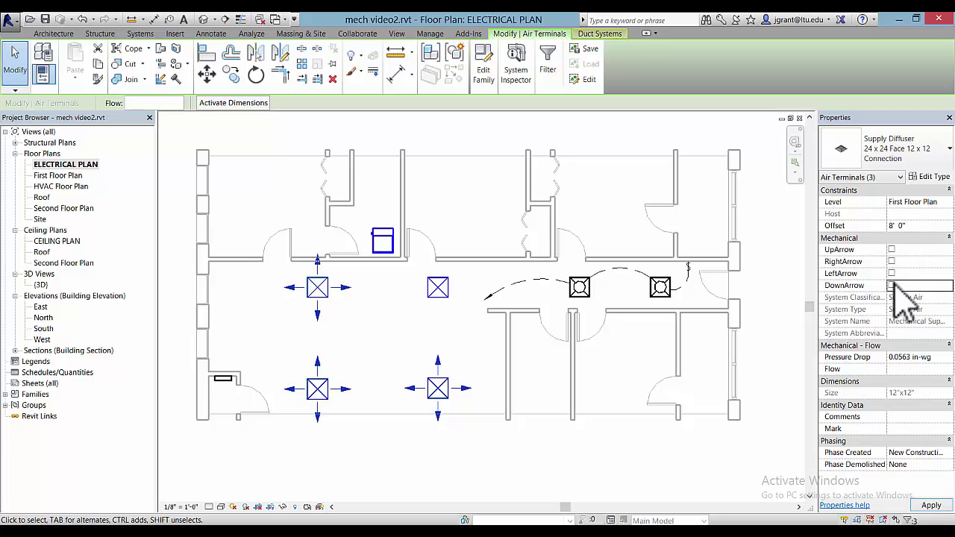
Select all four supply diffusers and override the Air Terminals category graphics in this view to halftone
click(479, 347)
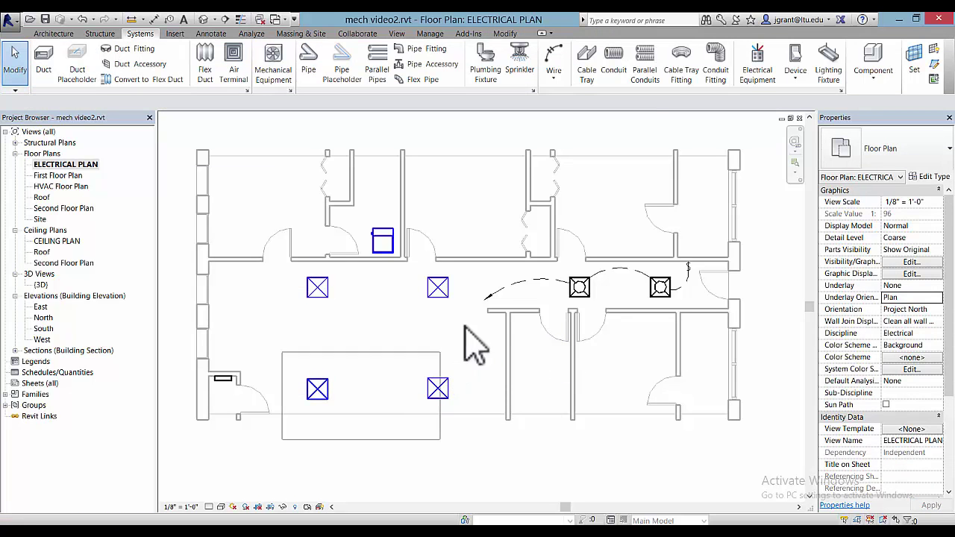
drag(465, 326, 461, 270)
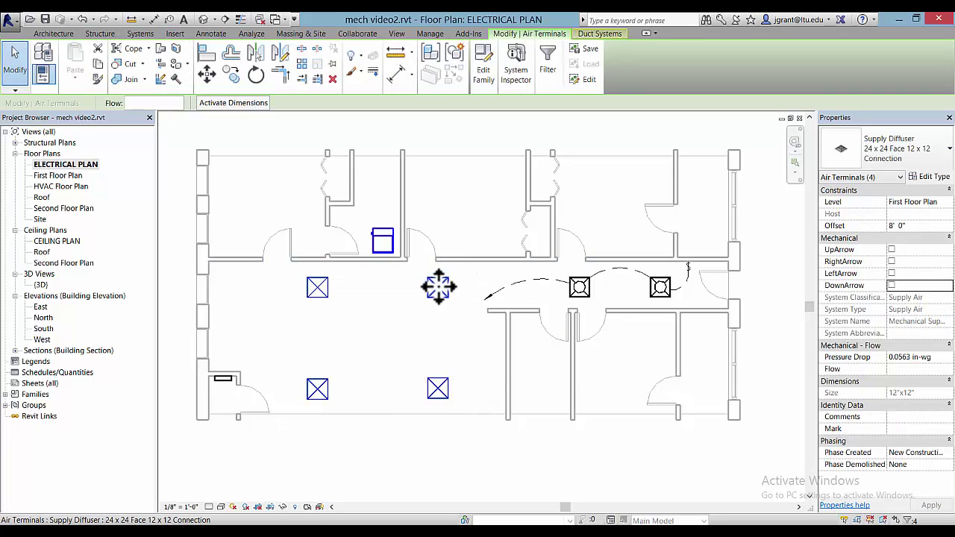
right_click(368, 326)
mouse_move(439, 154)
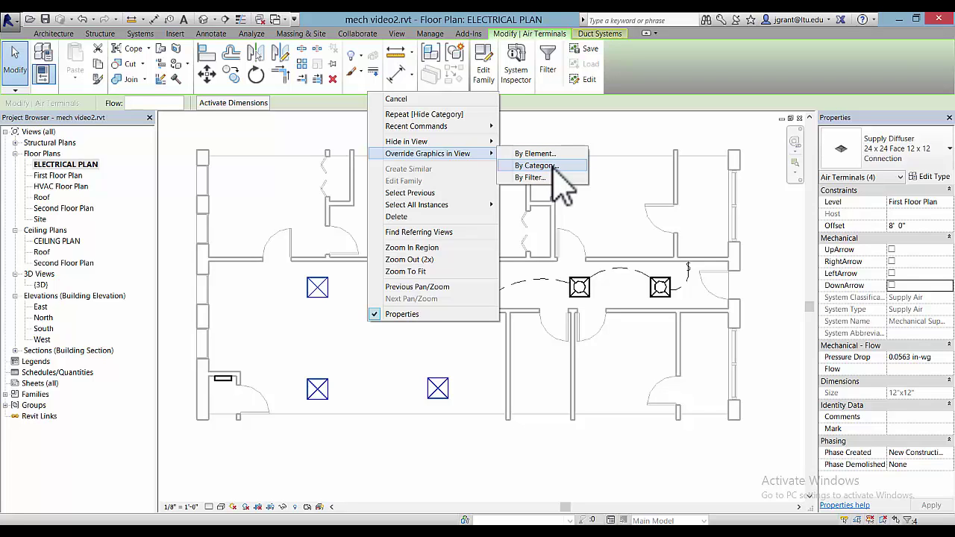
click(553, 165)
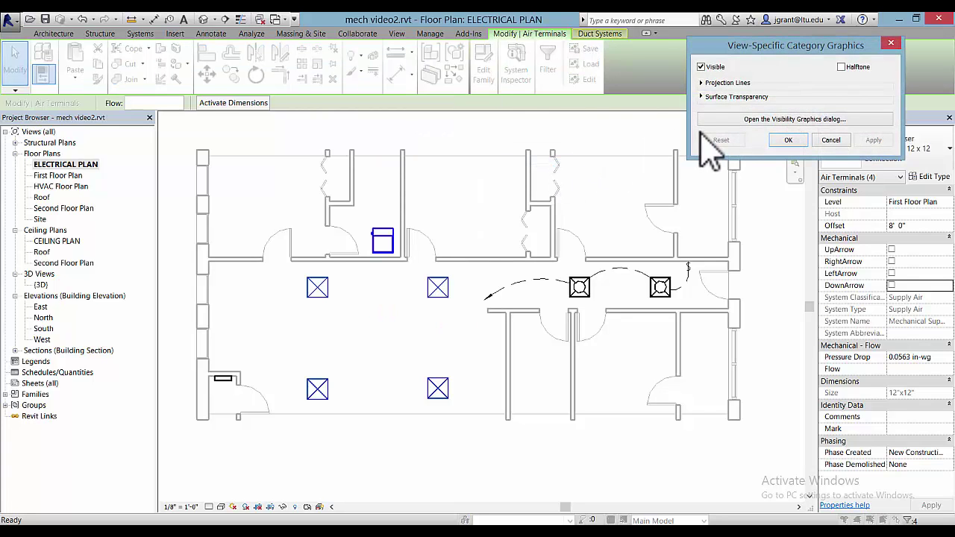
click(842, 67)
click(875, 140)
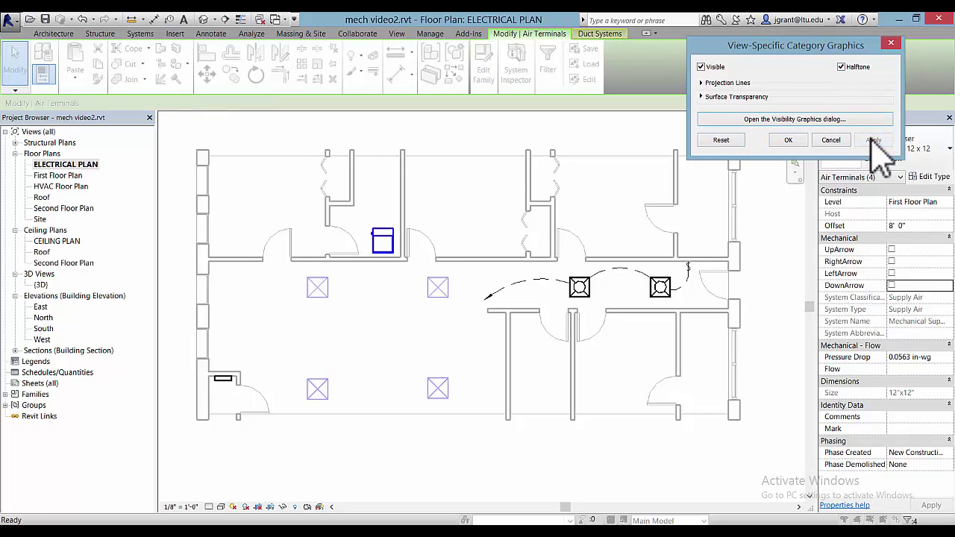
click(788, 140)
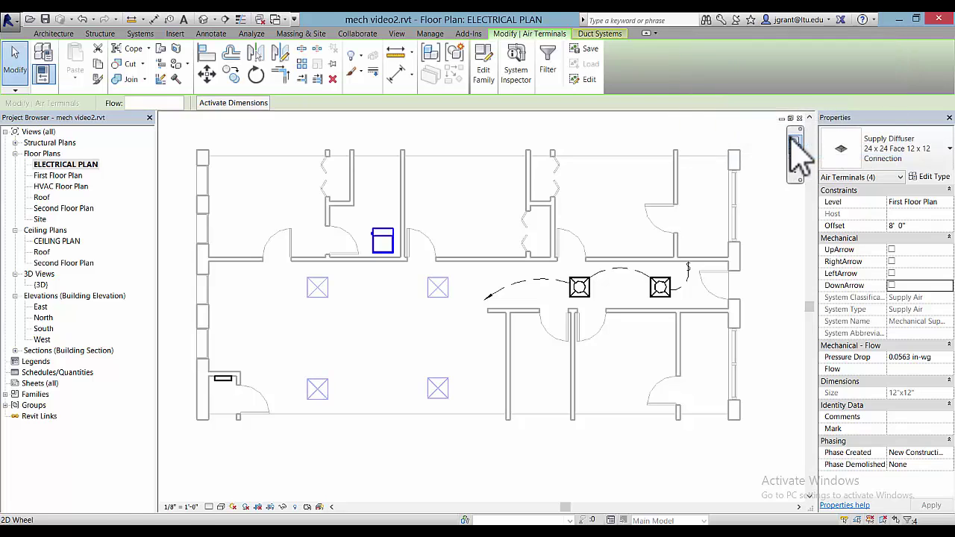
Override the Mechanical Equipment category graphics in this view to halftone, using the gas fired furnace as the selected element
click(384, 239)
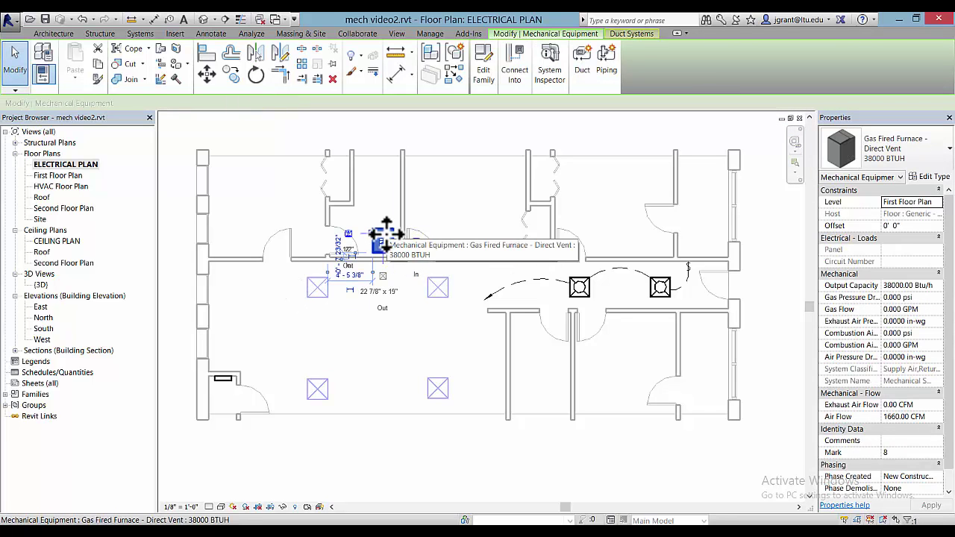
right_click(386, 235)
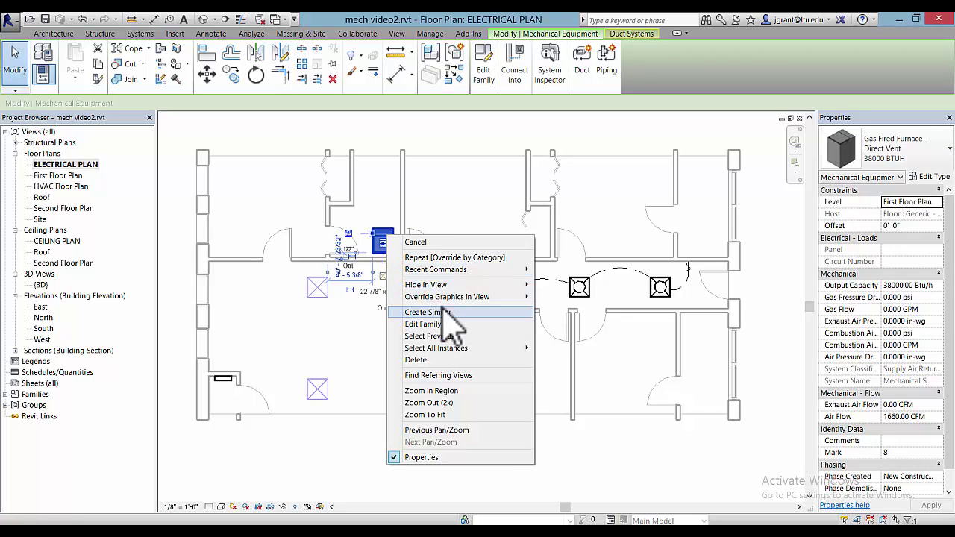
mouse_move(470, 299)
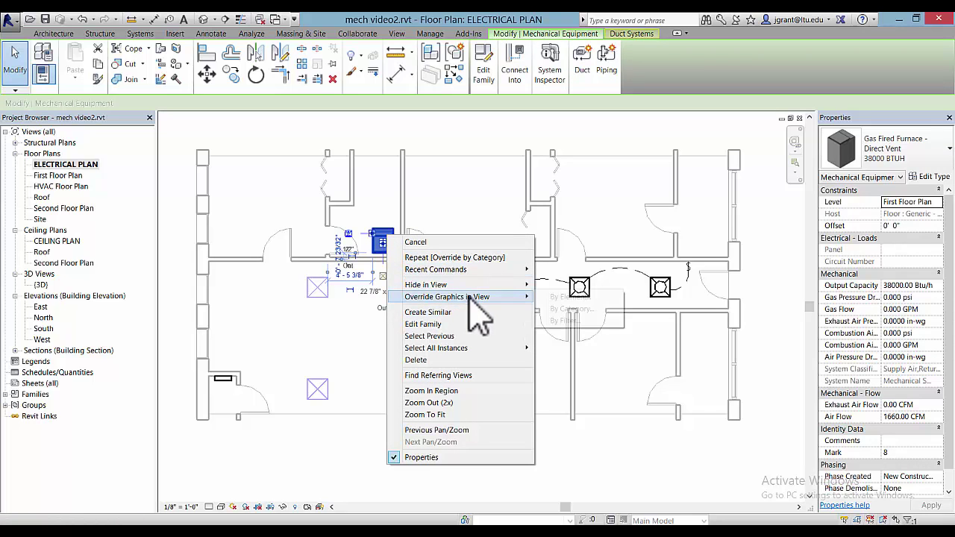
click(571, 309)
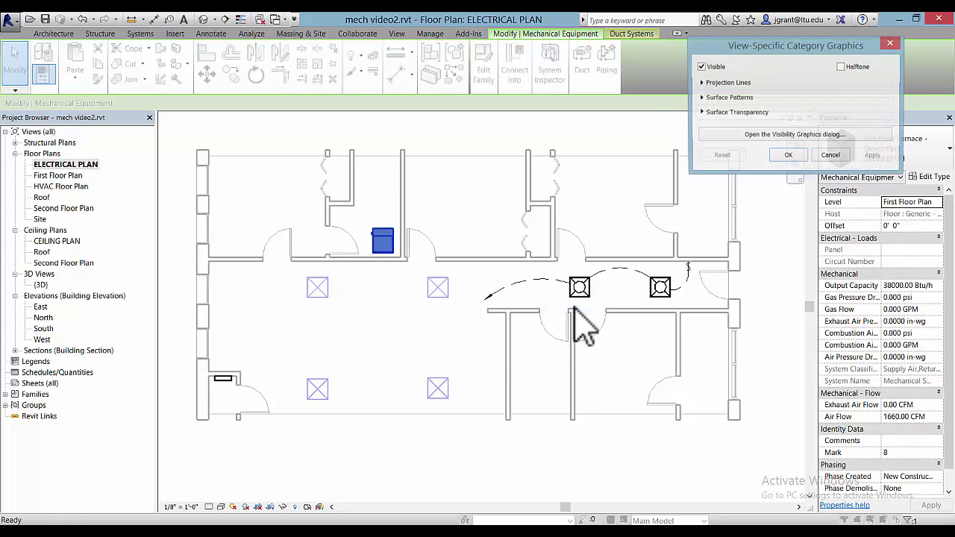
click(842, 67)
click(790, 156)
click(399, 362)
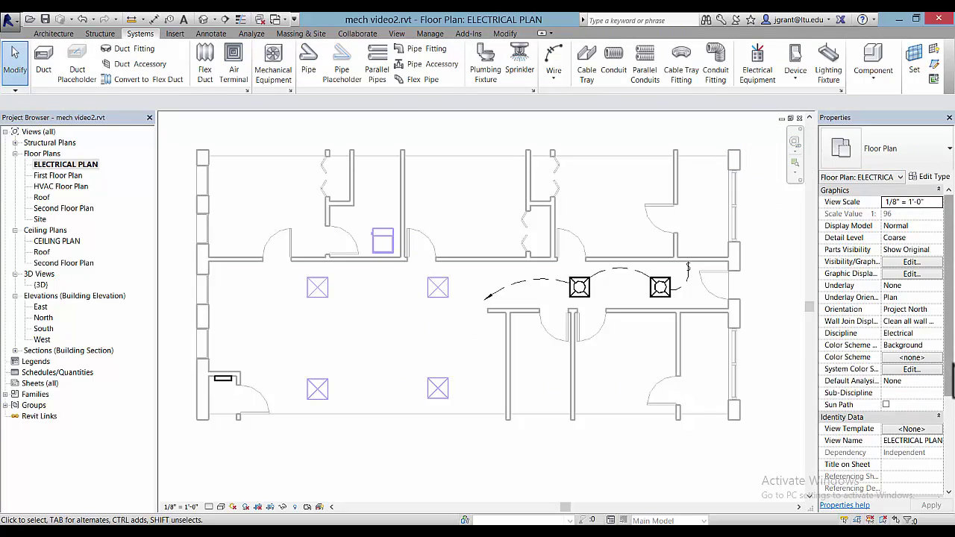
Load the Duplex Receptacle family from the Electrical > MEP > Electric Power > Terminals library folder
scroll(952, 381, down, 3)
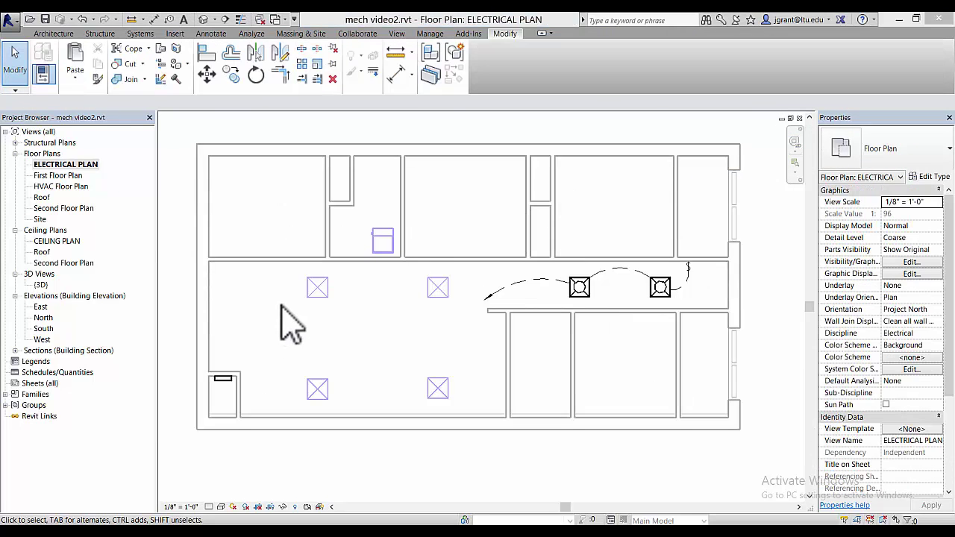
click(176, 35)
click(416, 74)
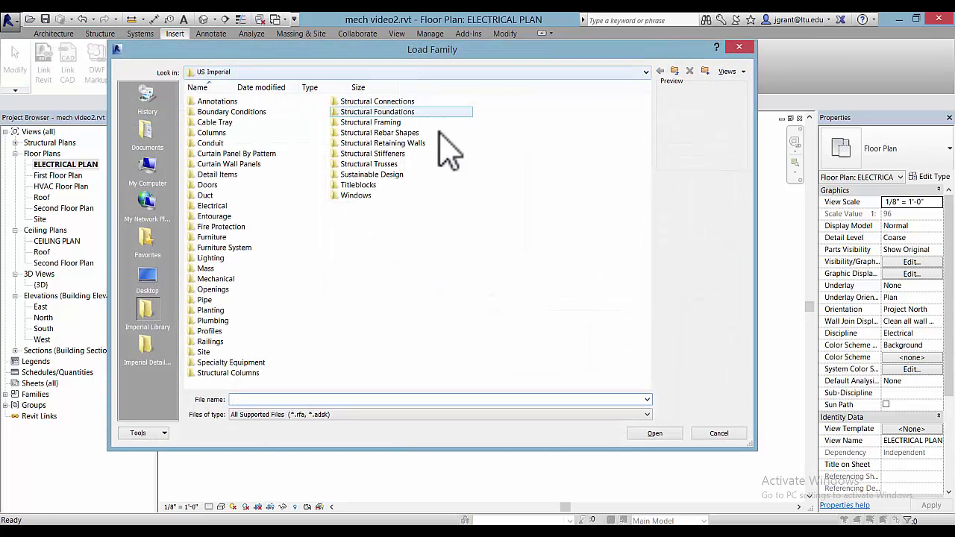
double_click(231, 206)
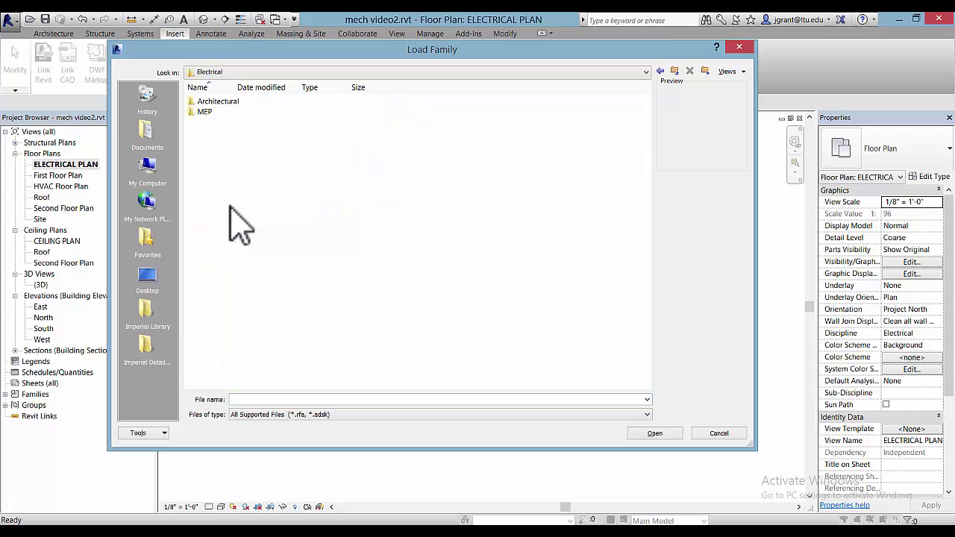
double_click(224, 112)
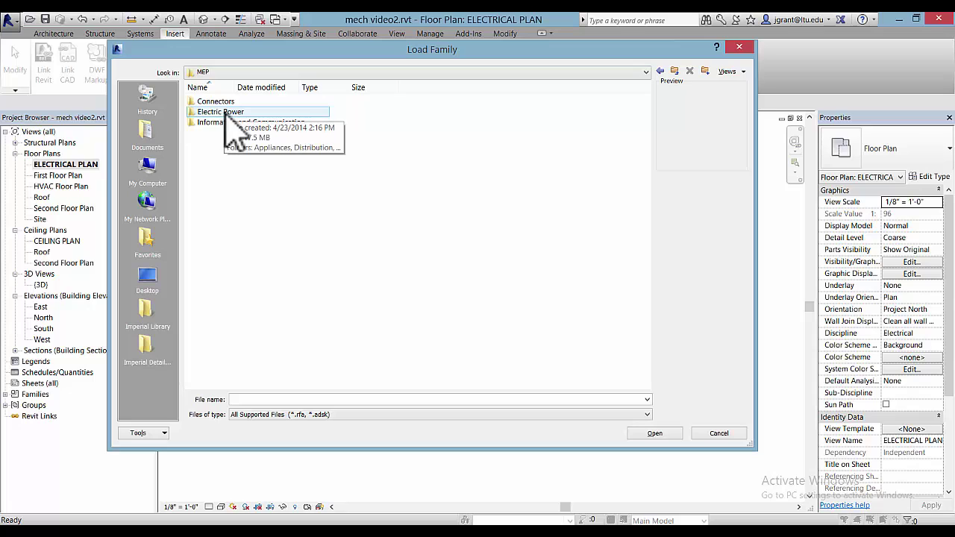
double_click(246, 112)
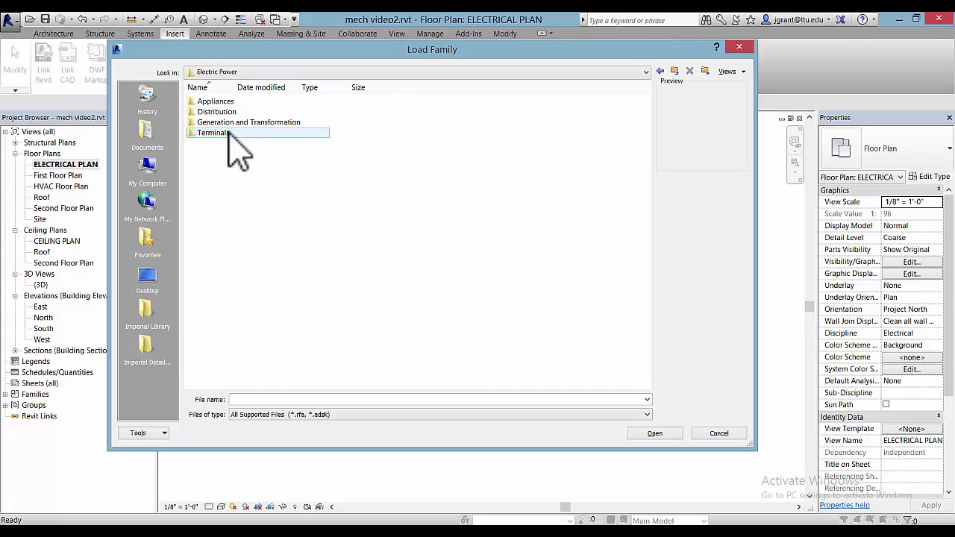
double_click(238, 151)
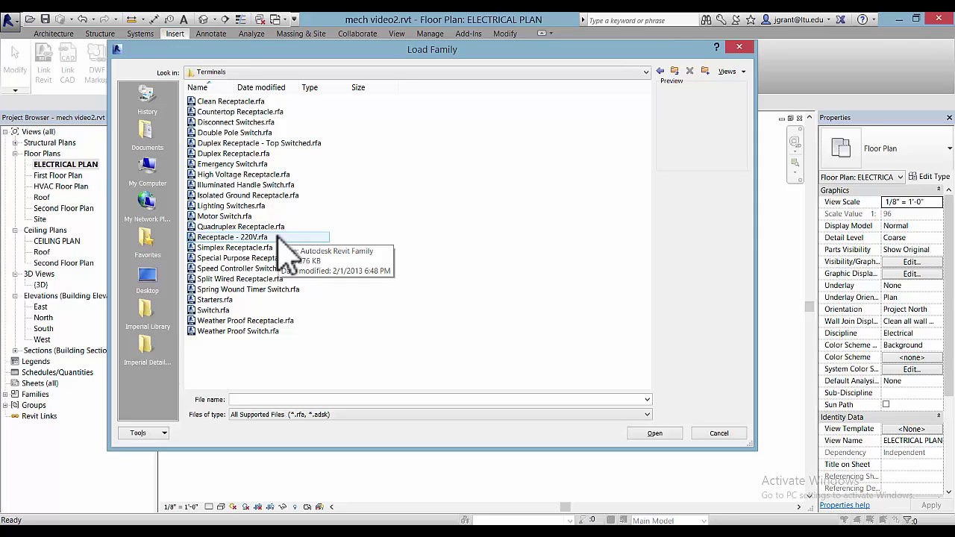
click(292, 154)
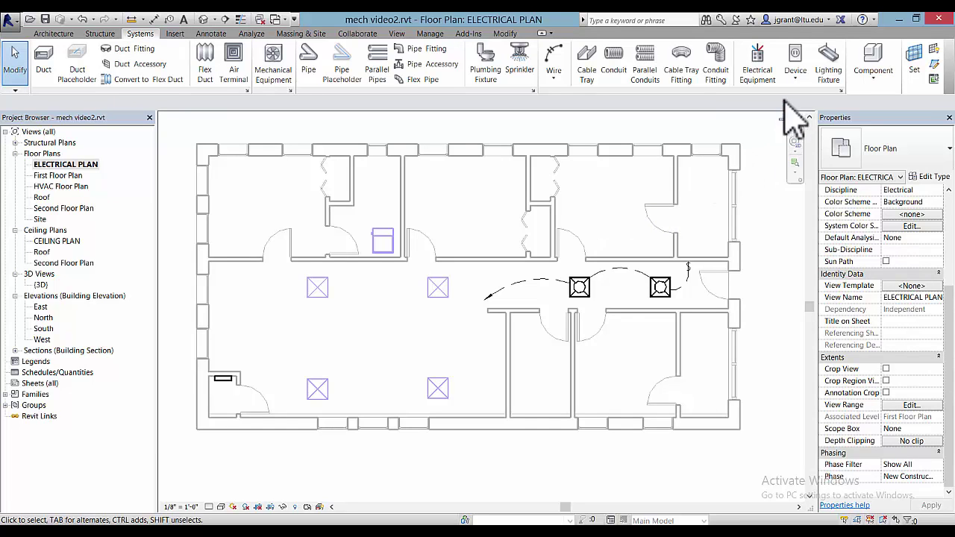
Place three Standard Duplex Receptacles in the northwest room, one each on the west, north and south walls
click(796, 74)
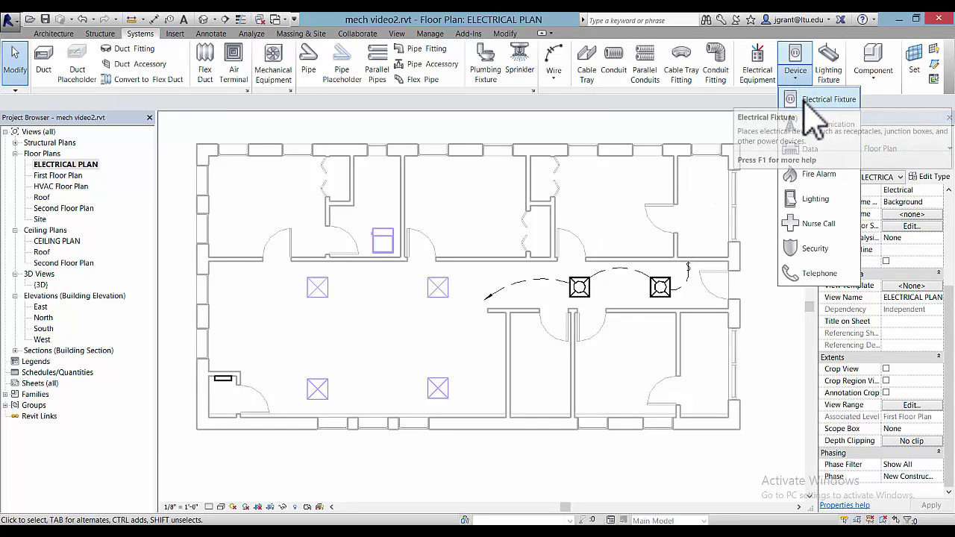
click(810, 103)
click(929, 155)
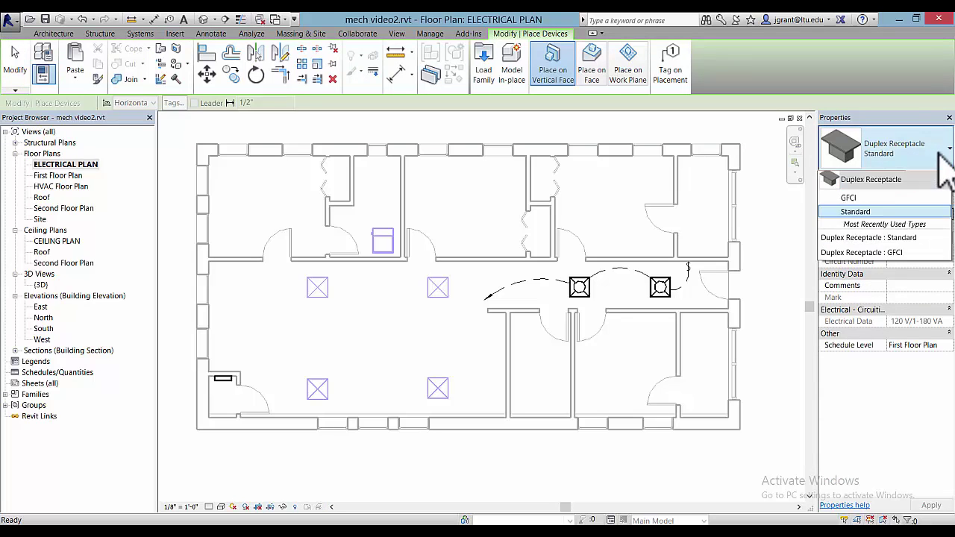
click(870, 215)
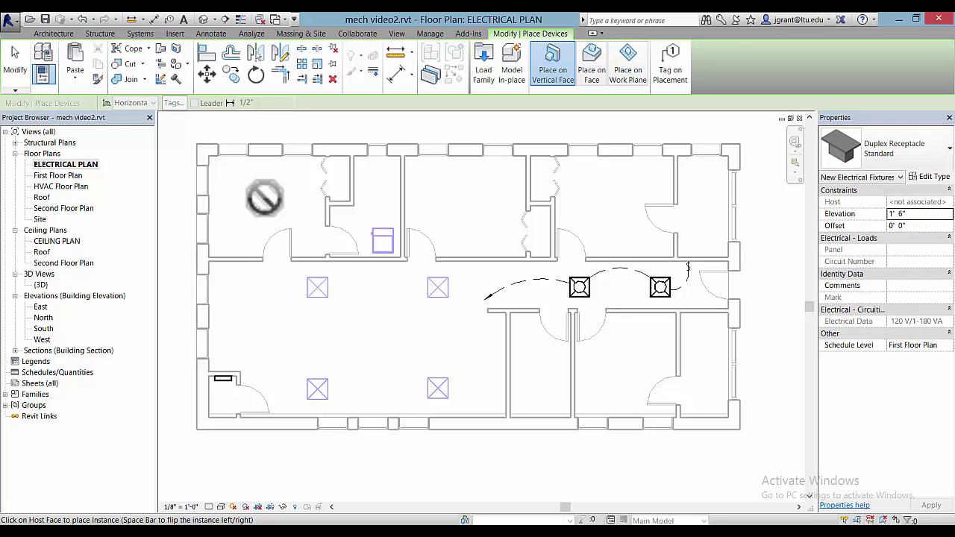
click(213, 203)
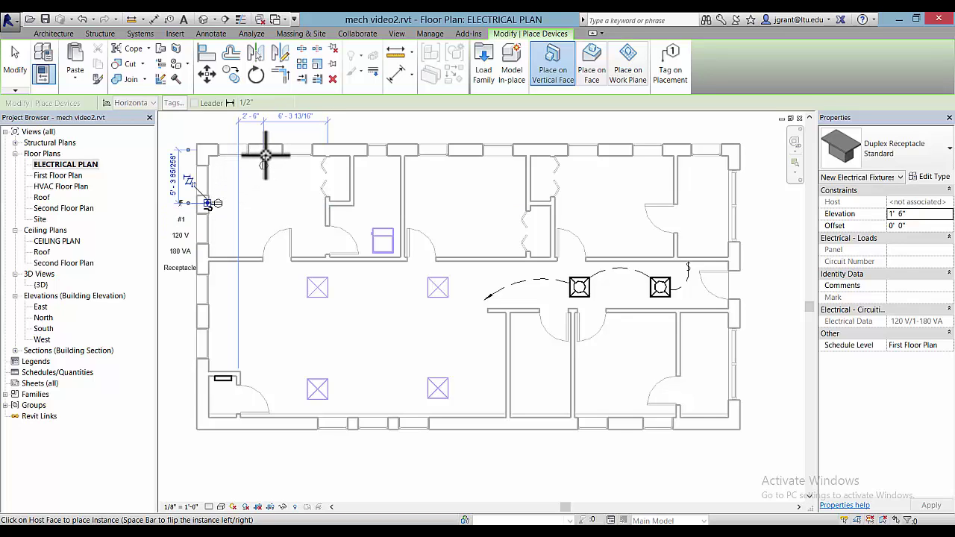
click(265, 154)
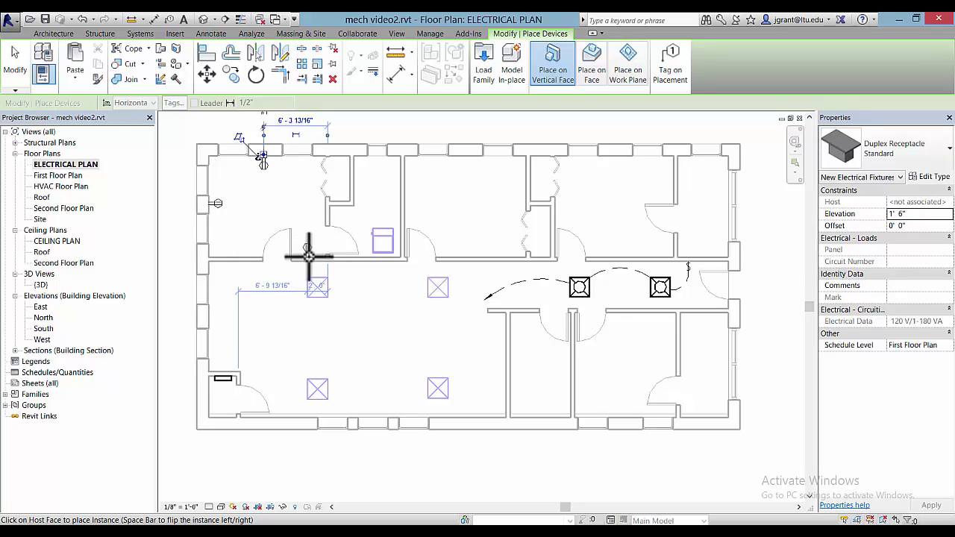
click(308, 256)
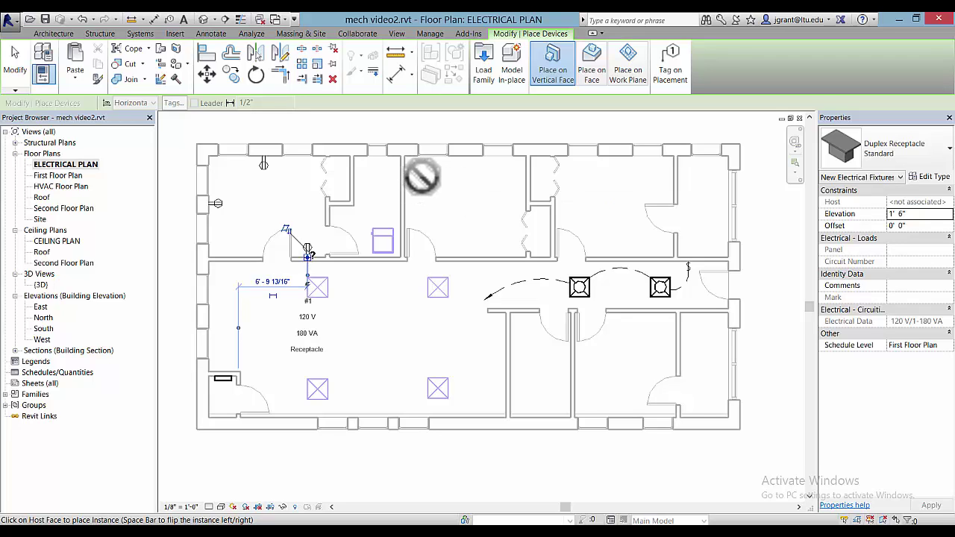
right_click(371, 195)
click(392, 204)
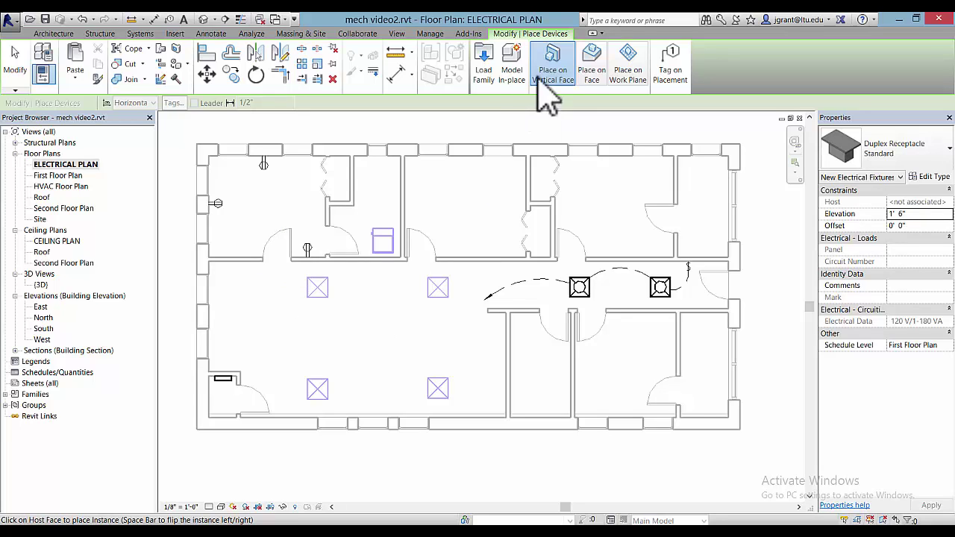
right_click(384, 214)
click(394, 224)
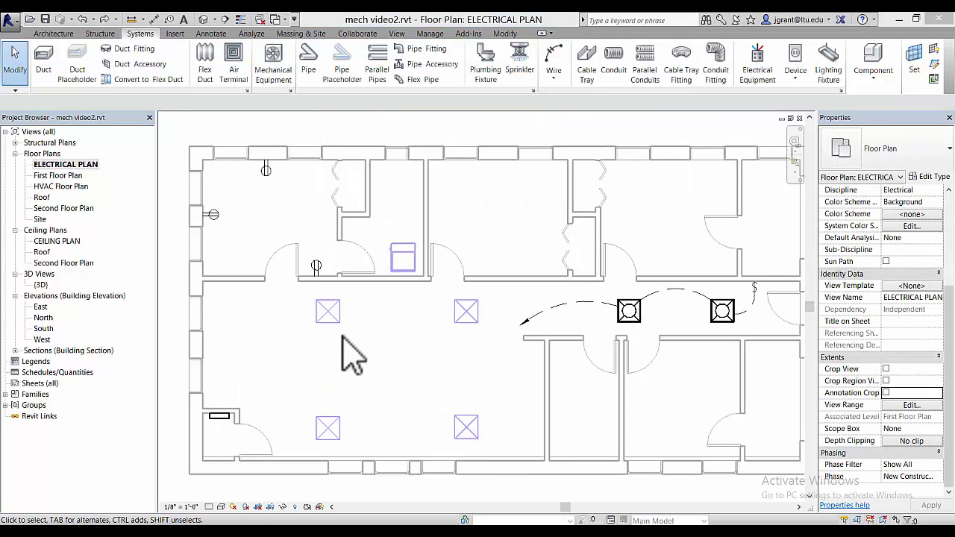
click(302, 378)
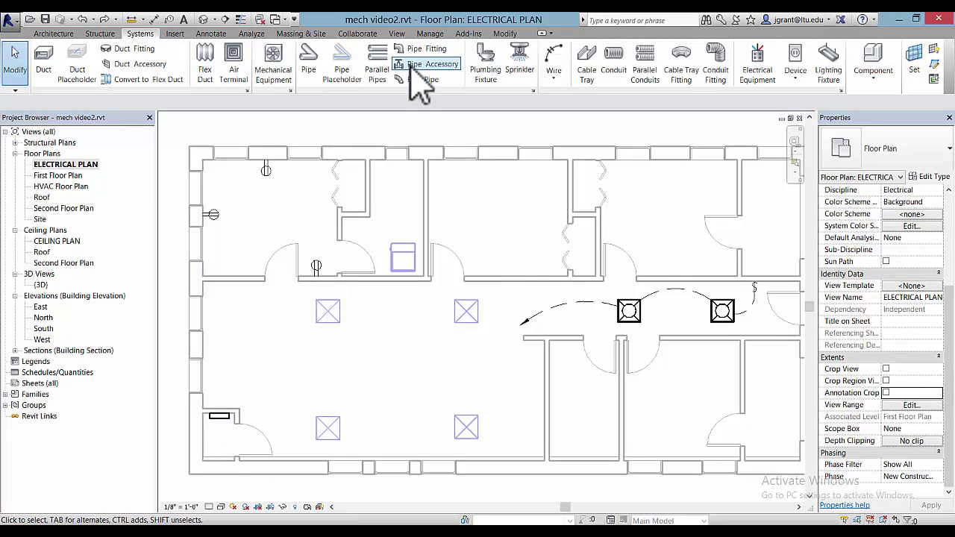
Load the Electrical Equipment Tag family from the Annotations > Electrical library folder for tagging the electrical panel
click(211, 33)
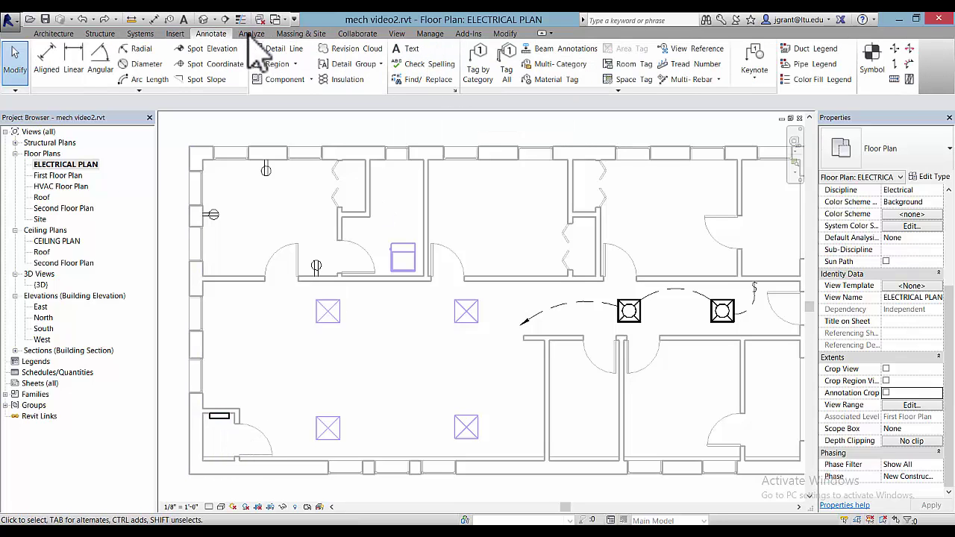
click(479, 75)
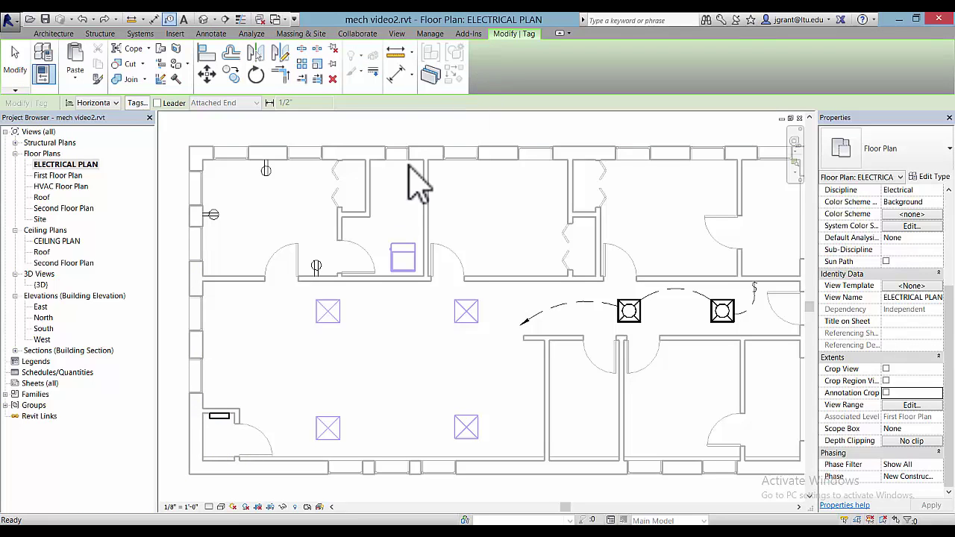
click(219, 419)
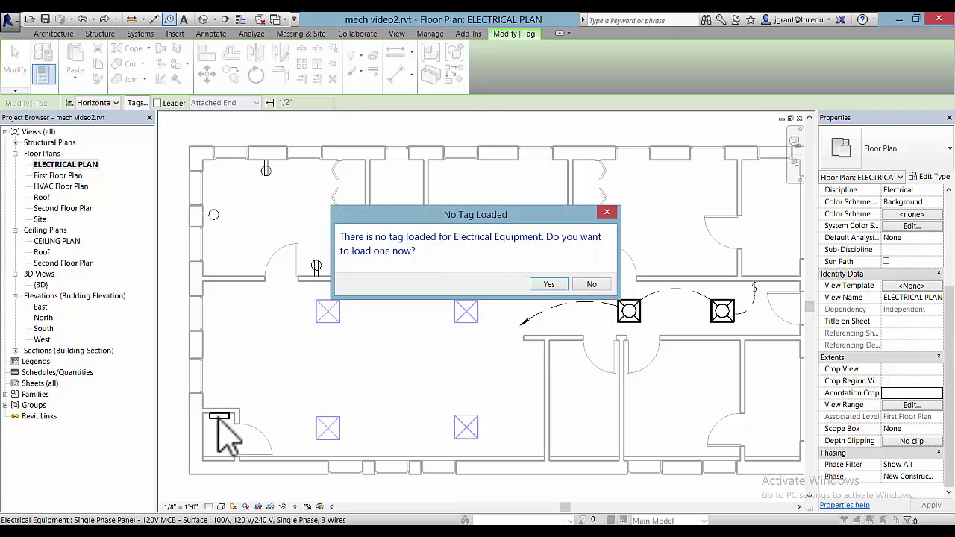
click(552, 285)
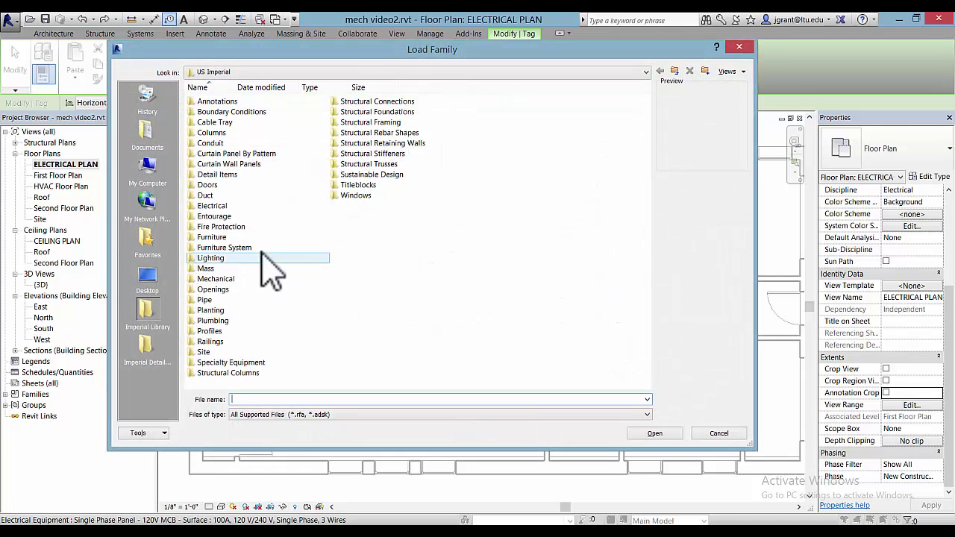
double_click(236, 205)
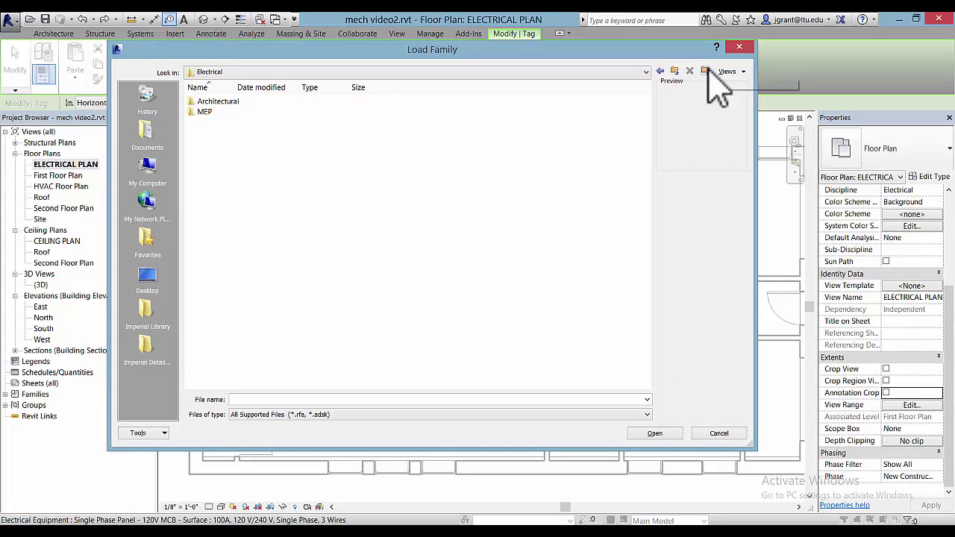
click(674, 72)
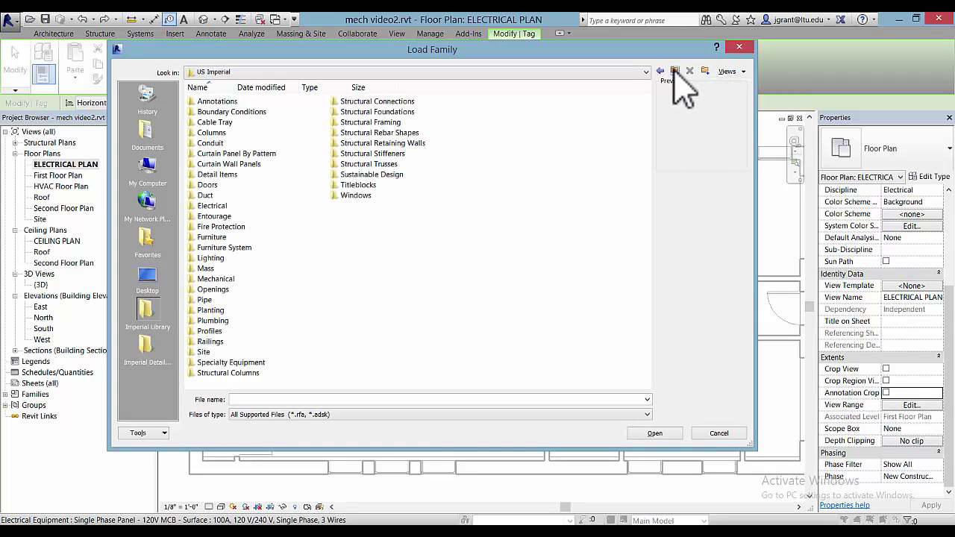
double_click(254, 102)
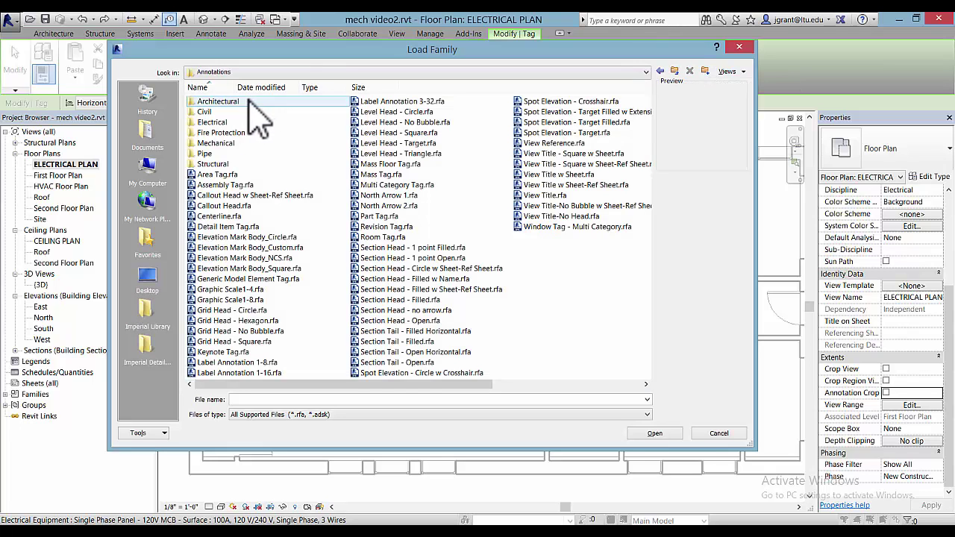
double_click(232, 122)
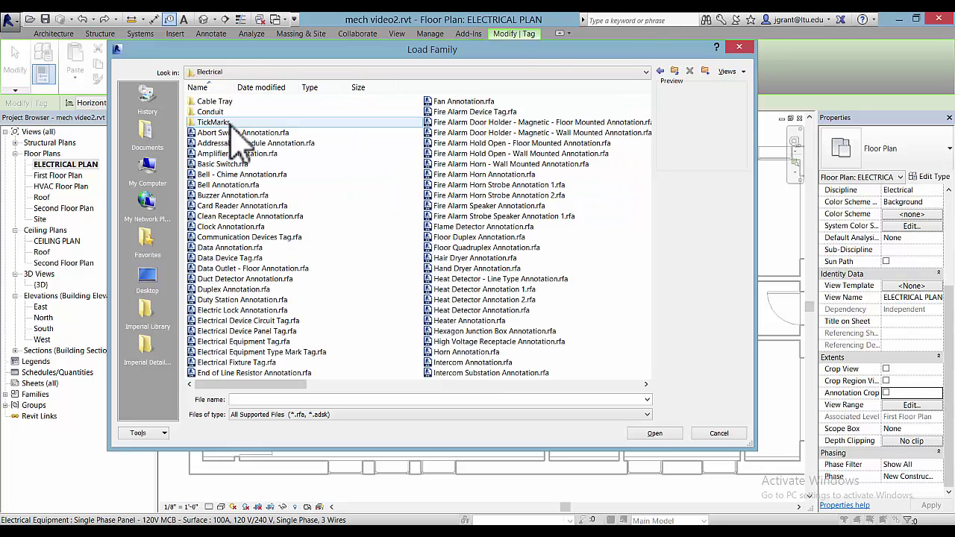
click(296, 341)
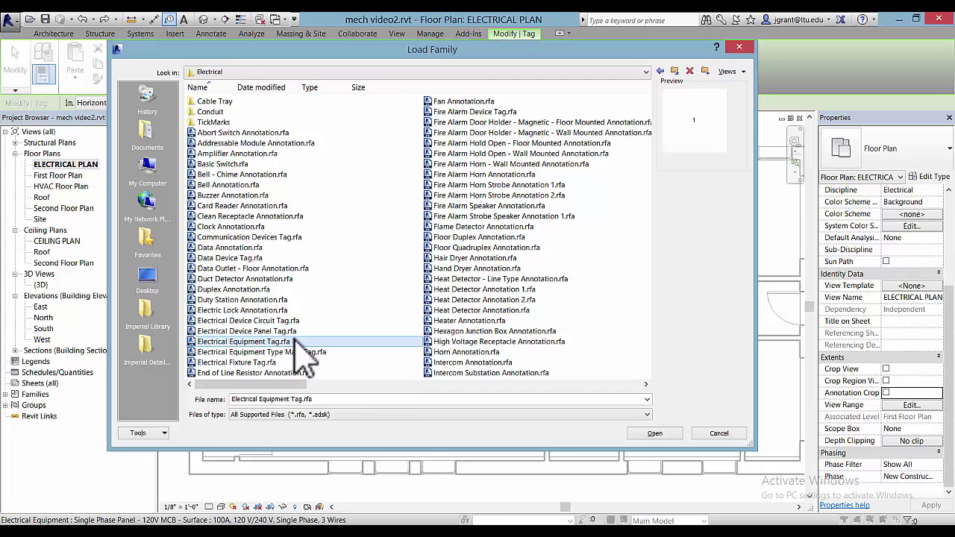
double_click(297, 342)
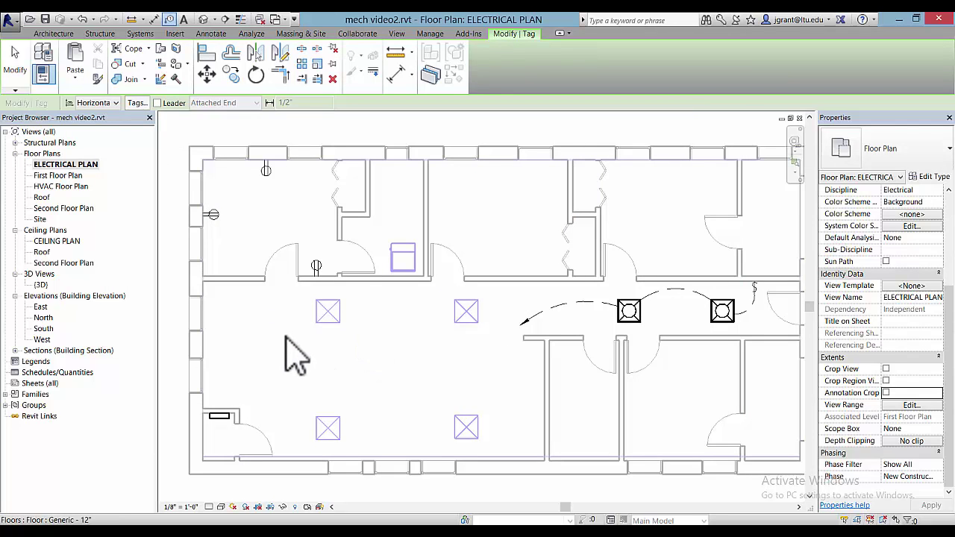
Tag the electrical panel in the southwest closet by category, horizontally and without a leader
click(45, 34)
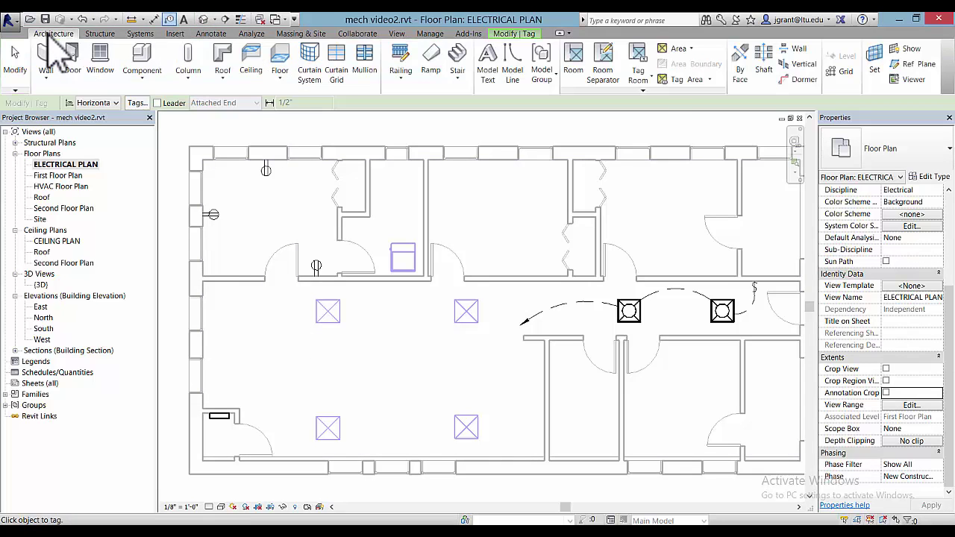
click(215, 34)
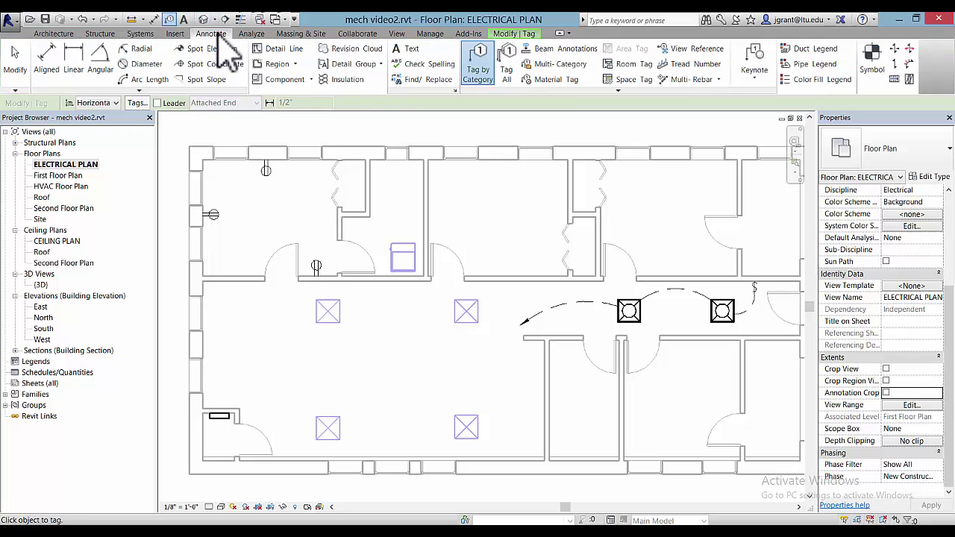
click(478, 75)
click(478, 75)
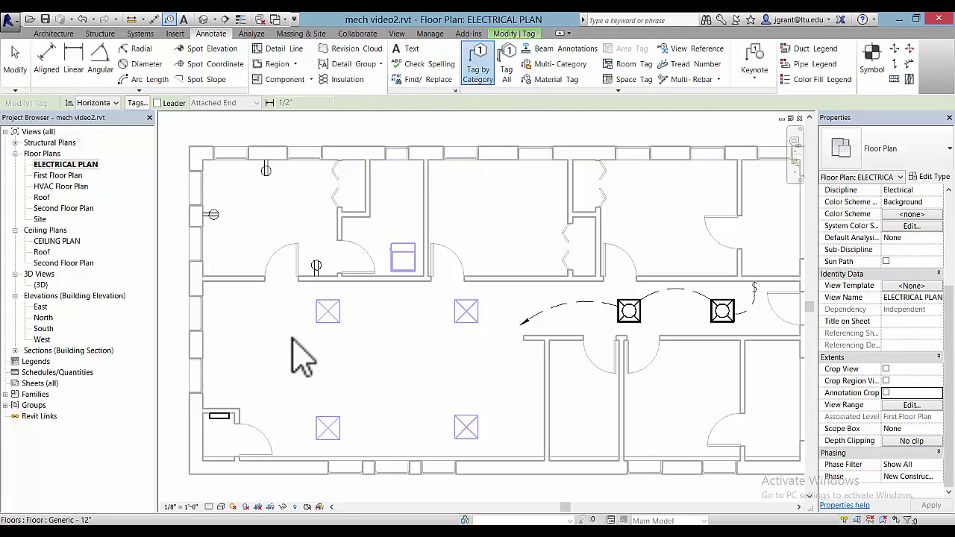
click(220, 419)
scroll(217, 434, up, 6)
middle_drag(261, 451, 427, 309)
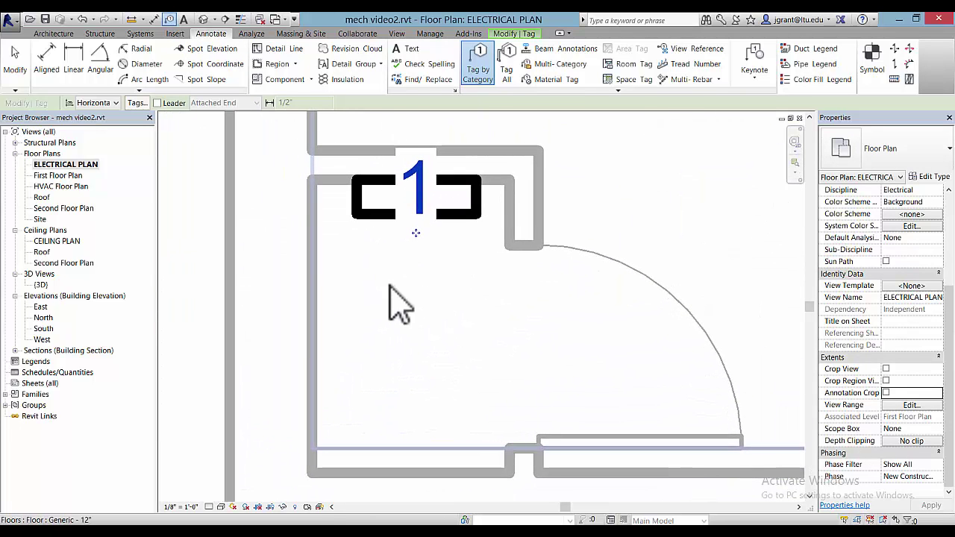
click(157, 103)
click(157, 103)
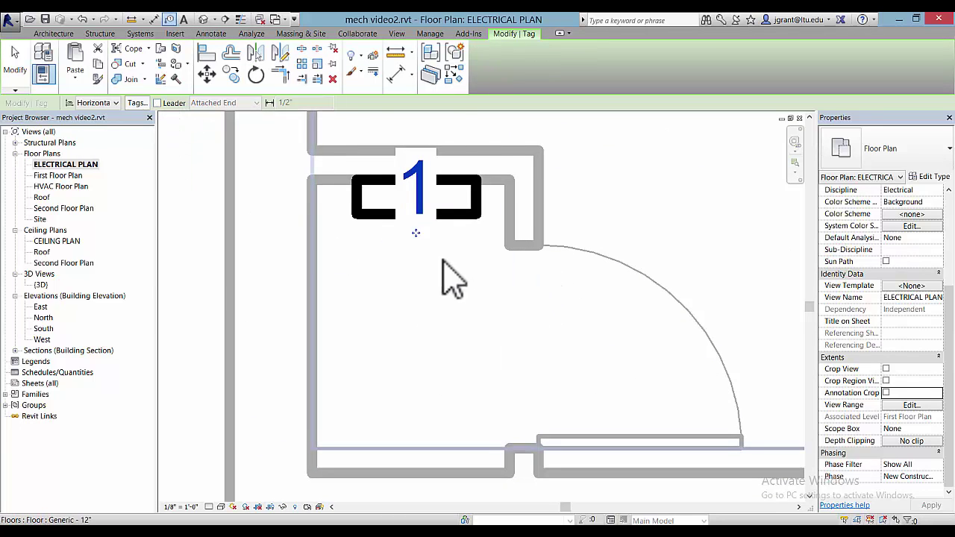
key(Escape)
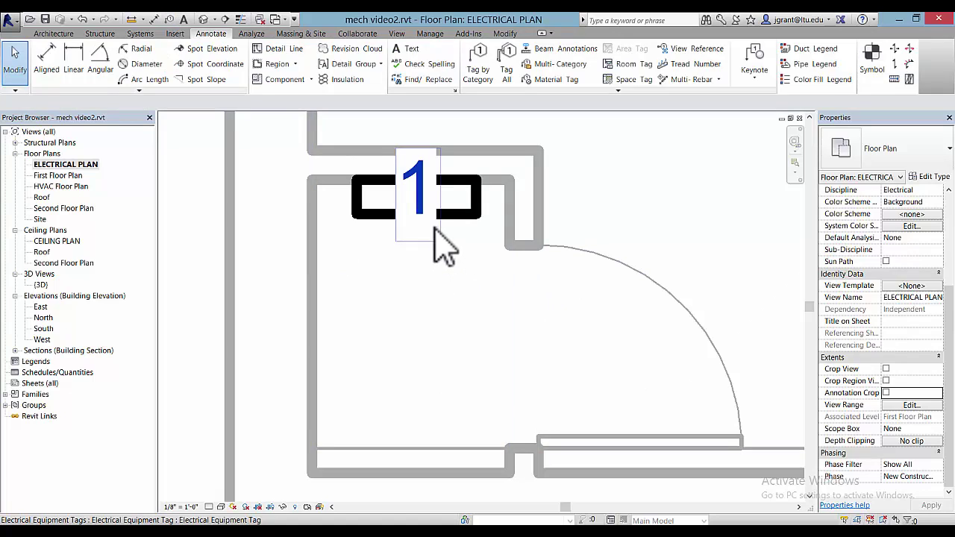
Move the panel's tag off the panel symbol into the clear space just below it
click(416, 233)
mouse_move(416, 233)
mouse_down()
mouse_move(415, 314)
mouse_move(454, 316)
mouse_up()
click(458, 368)
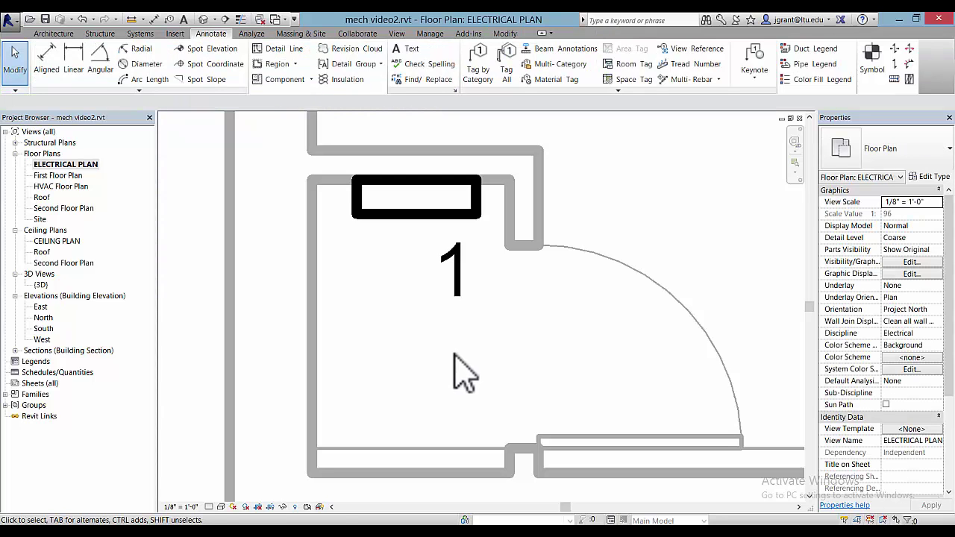
Set the Mark of the single phase electrical panel to LP1
click(437, 215)
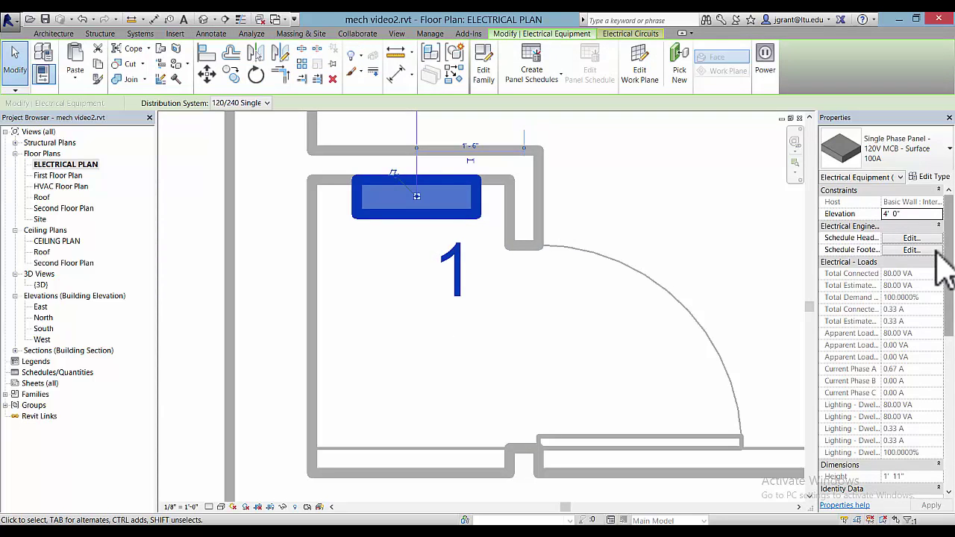
scroll(951, 328, down, 3)
drag(951, 329, 951, 369)
click(896, 287)
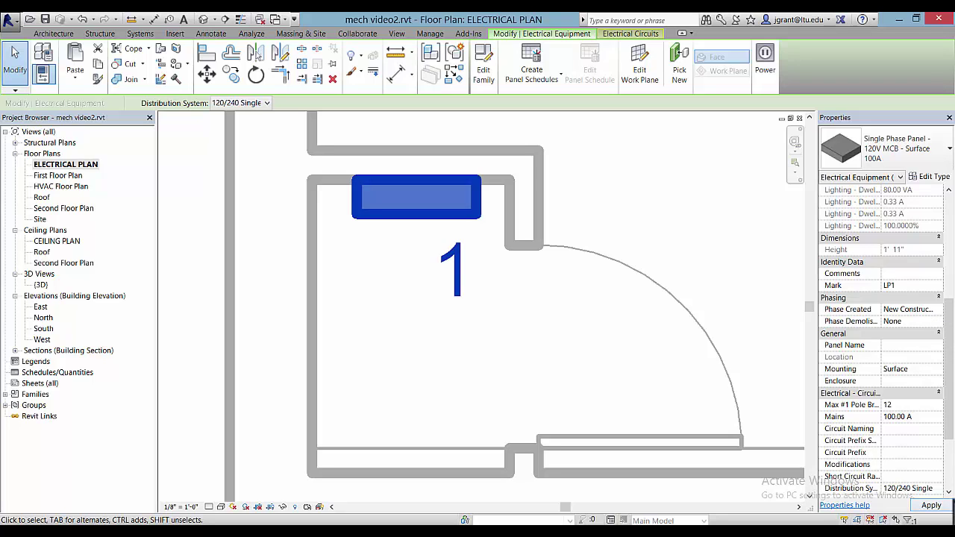
click(940, 507)
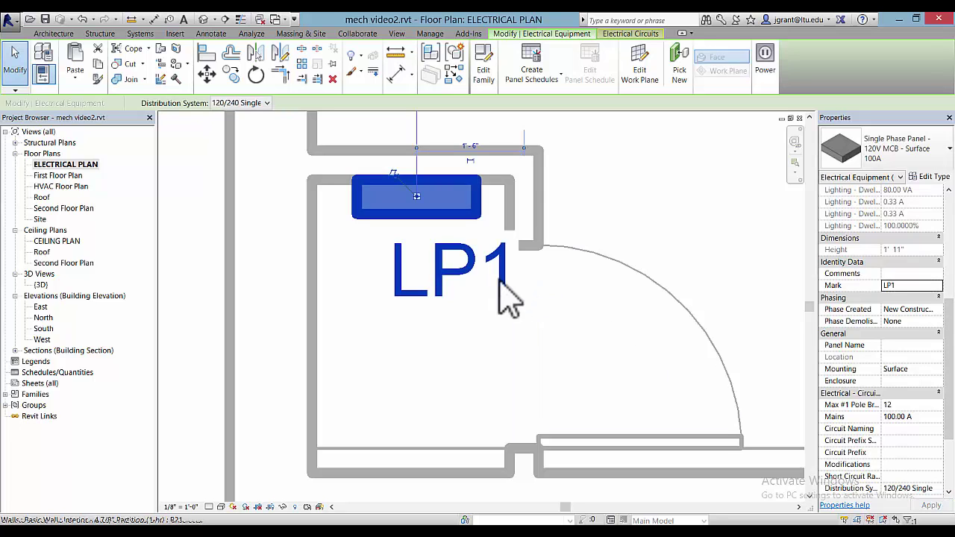
click(490, 366)
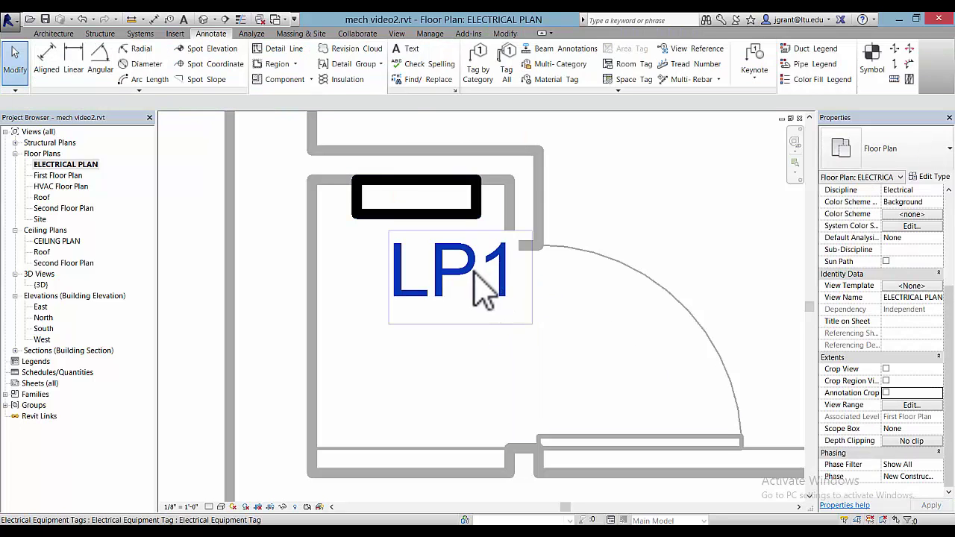
Shift the LP1 tag west, clear of the closet wall and centered below the panel
click(489, 287)
drag(454, 316, 424, 316)
click(488, 373)
Load the Lighting Fixture Tag family from the Annotations > Electrical library folder for tagging the corridor troffer lights
scroll(508, 341, down, 4)
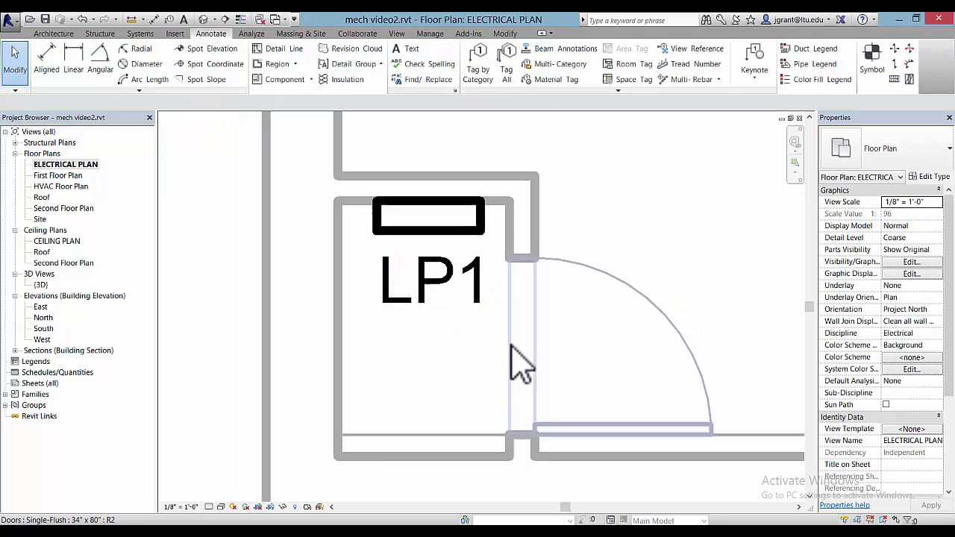
scroll(522, 362, down, 5)
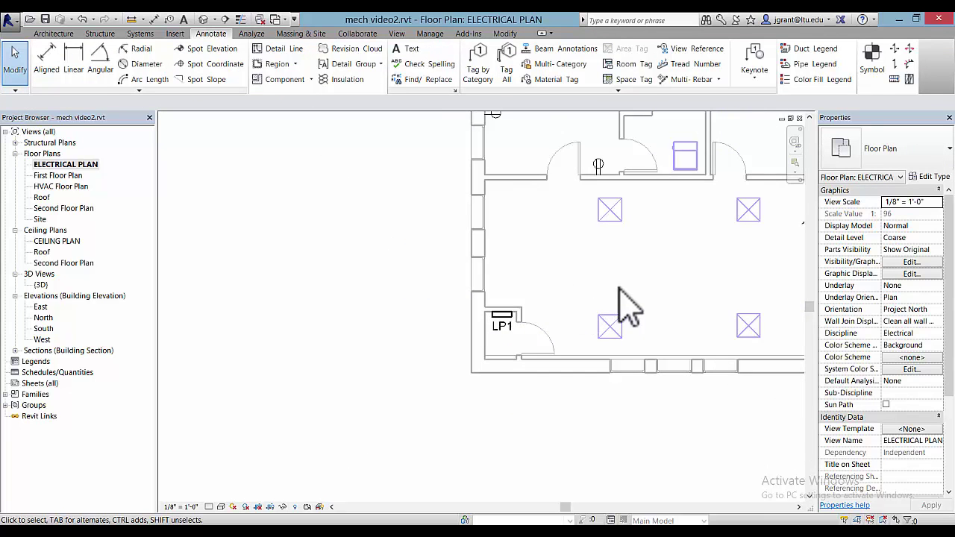
middle_drag(672, 306, 403, 386)
scroll(668, 321, up, 4)
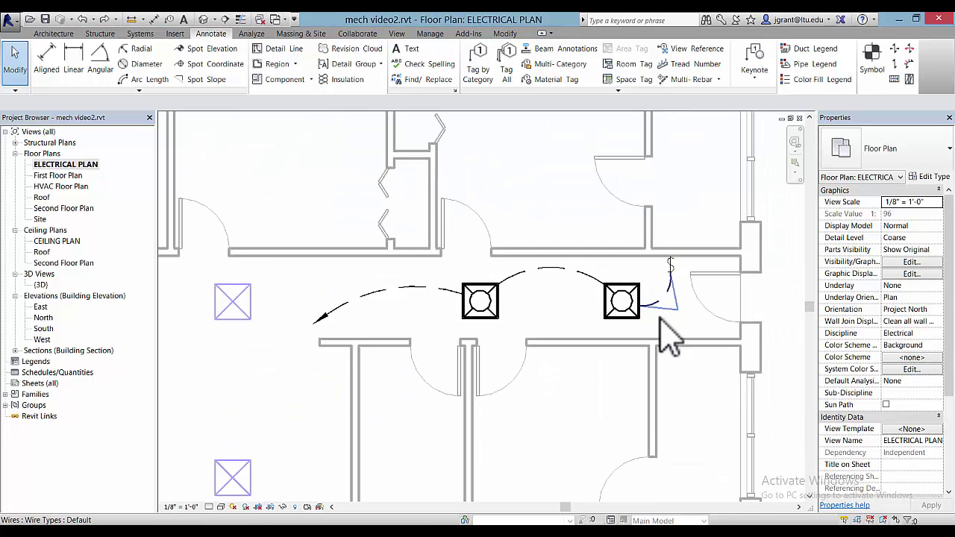
click(478, 75)
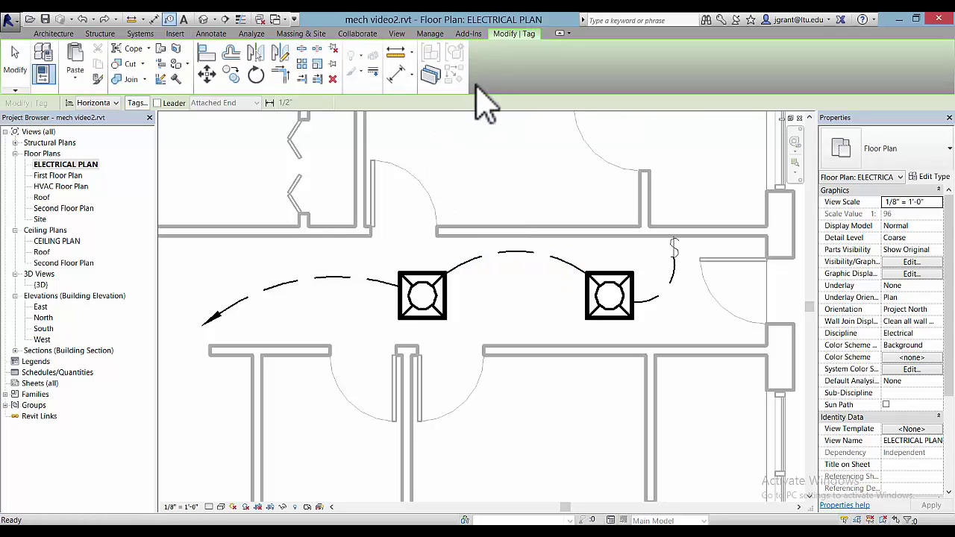
click(620, 320)
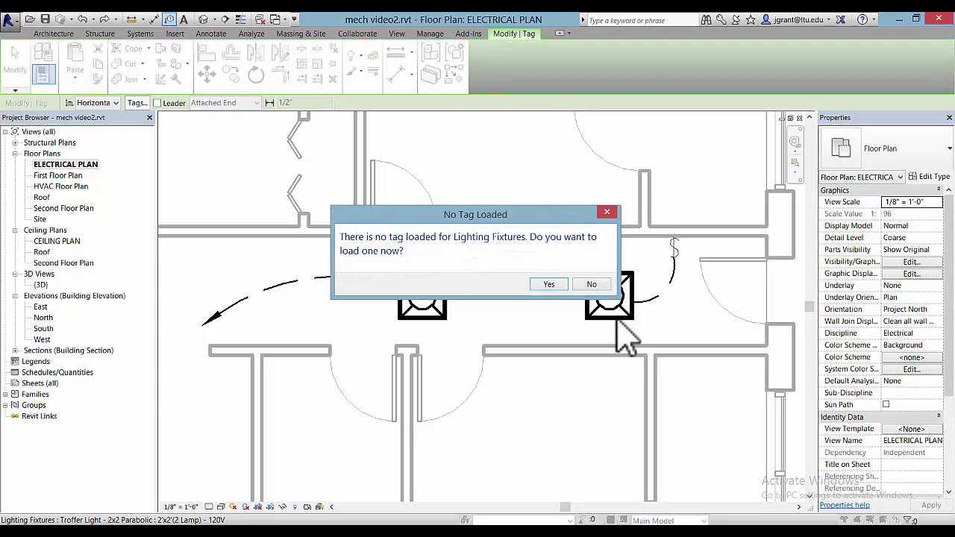
click(549, 286)
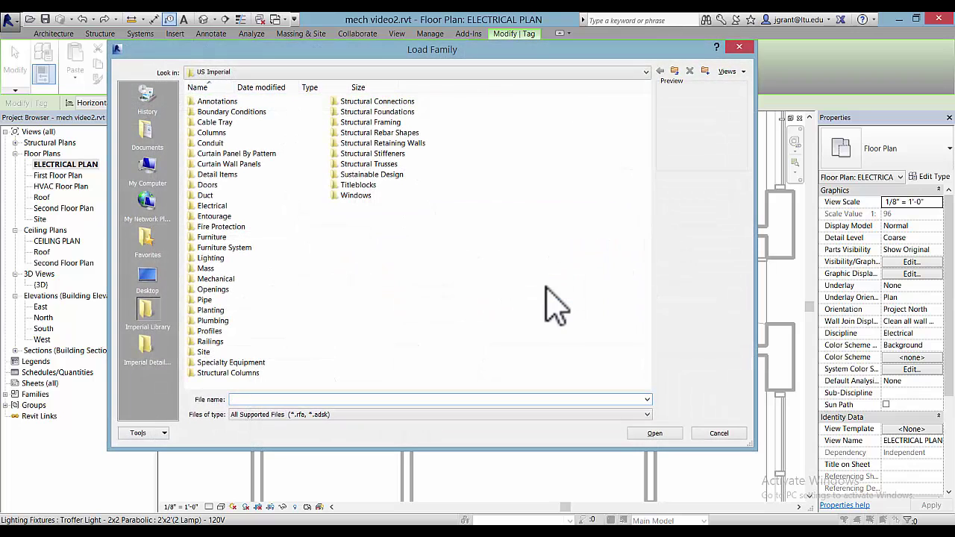
double_click(216, 102)
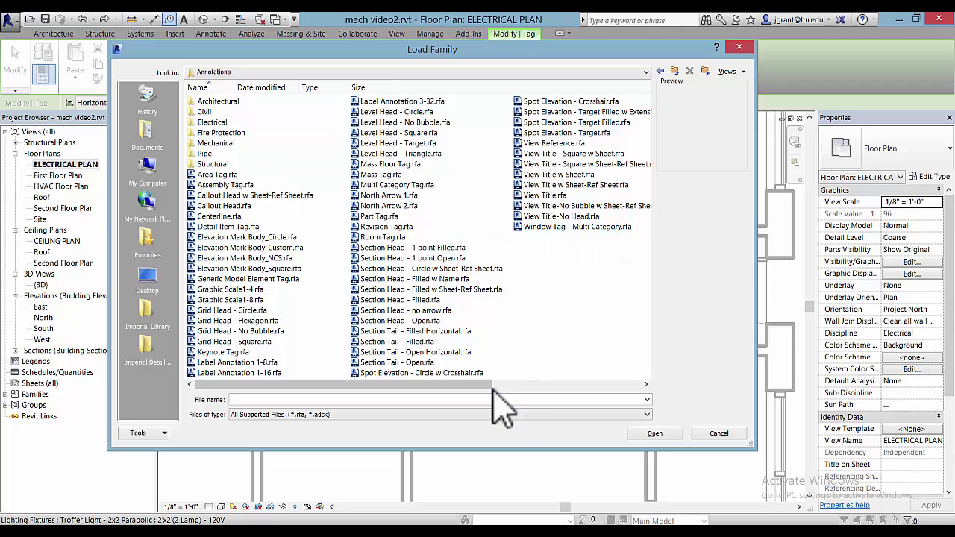
mouse_move(492, 388)
mouse_down()
mouse_move(631, 387)
mouse_move(489, 401)
mouse_up()
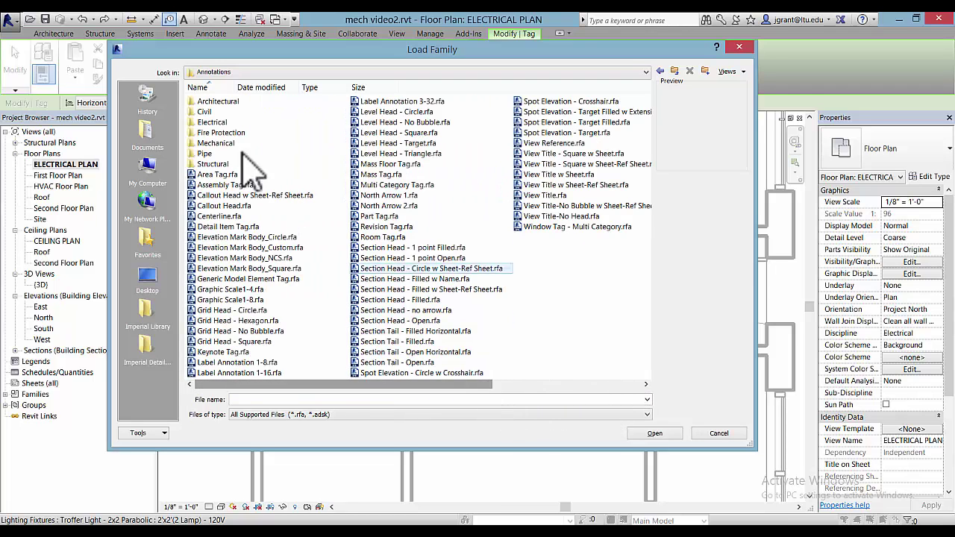
double_click(214, 122)
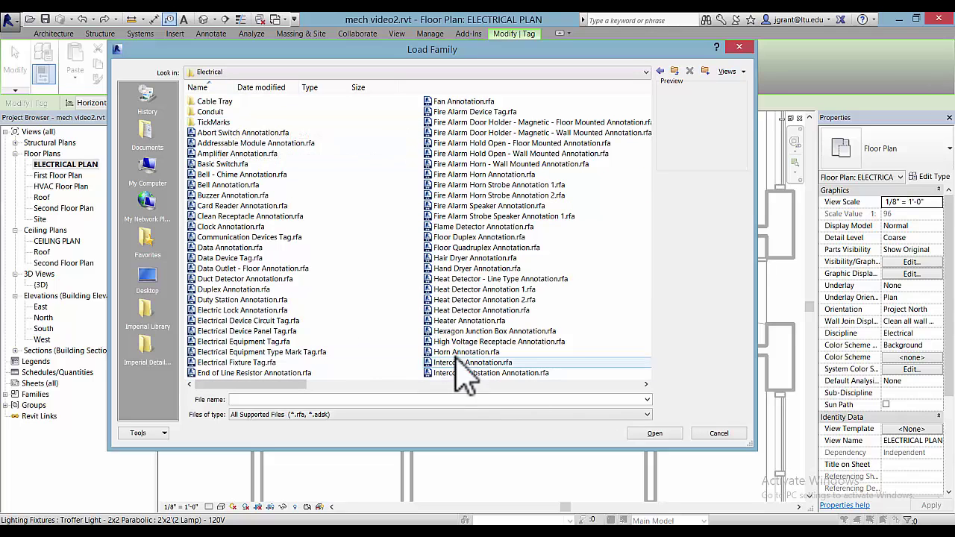
click(311, 385)
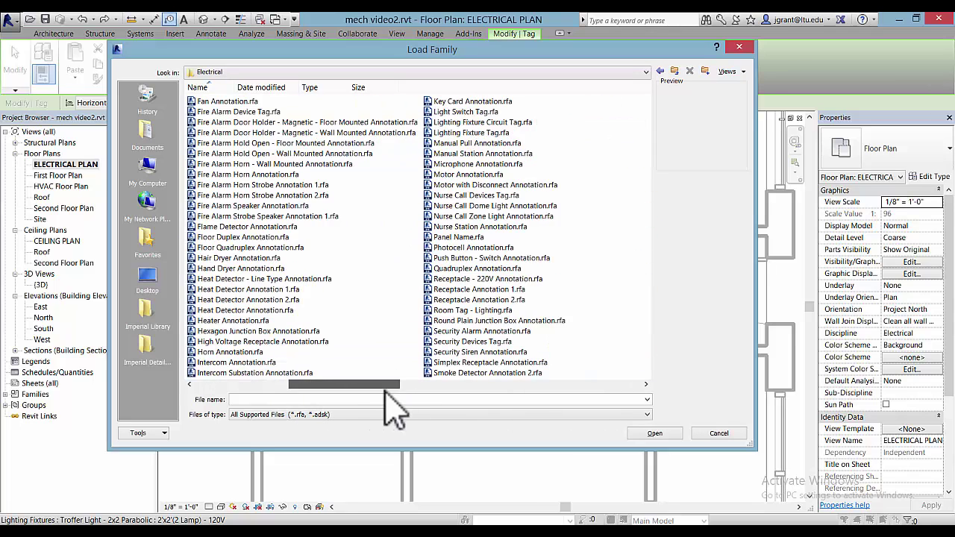
click(512, 133)
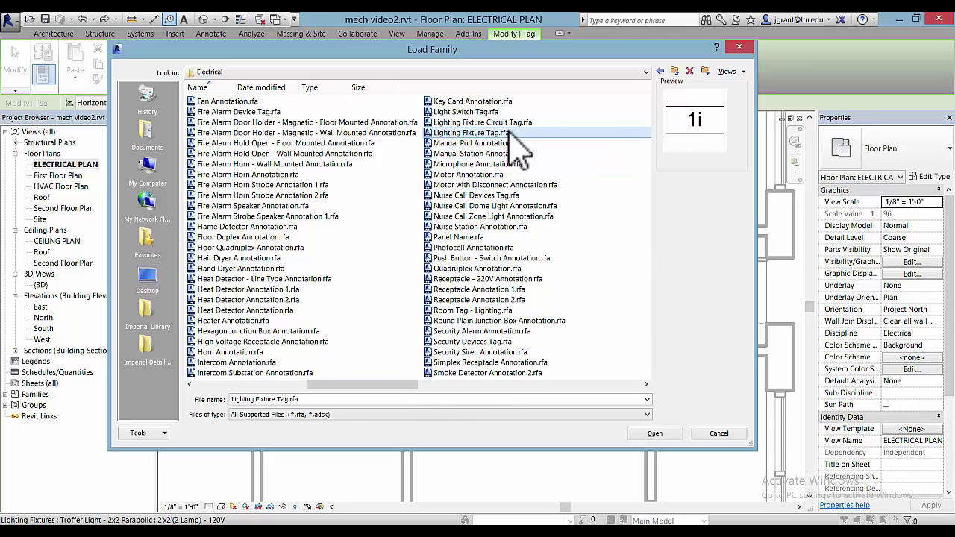
double_click(512, 133)
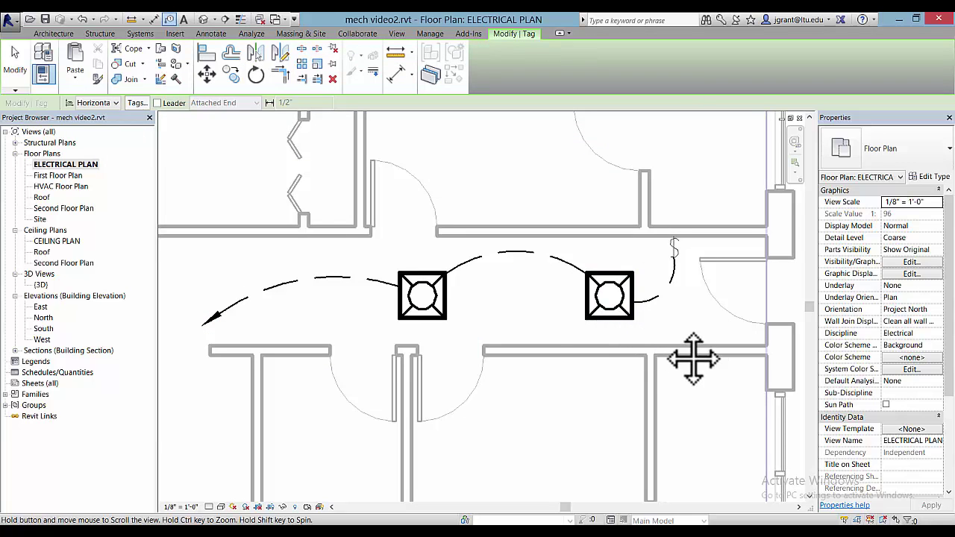
Tag the easternmost corridor troffer light by category, horizontally and without a leader
middle_drag(694, 359, 531, 356)
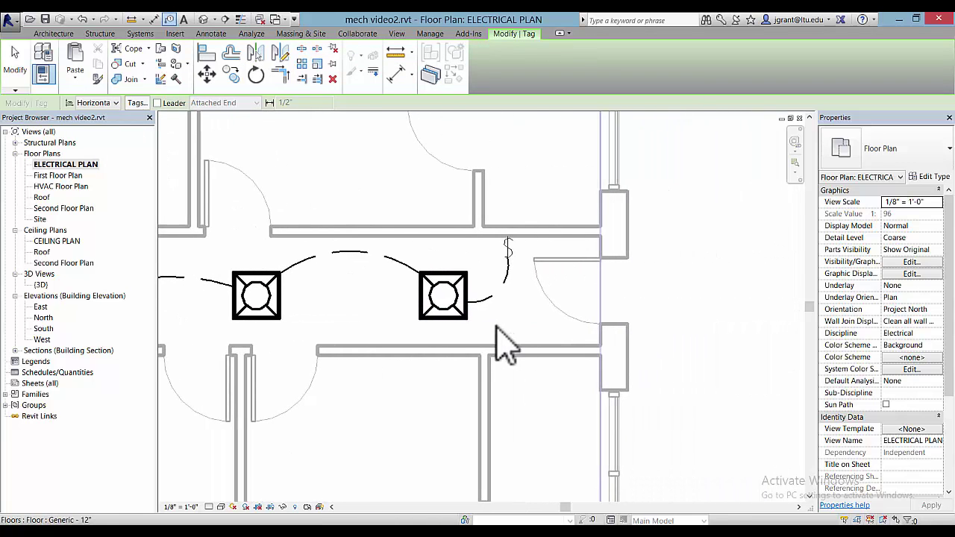
click(458, 313)
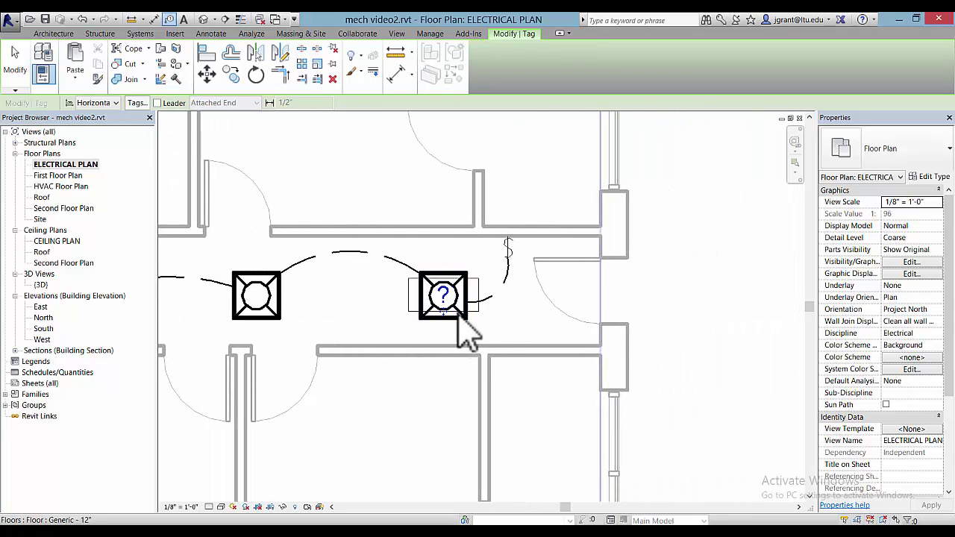
Tag the next corridor troffer light to the west by category and move its tag off the fixture to its southeast side
click(257, 313)
right_click(323, 293)
click(332, 293)
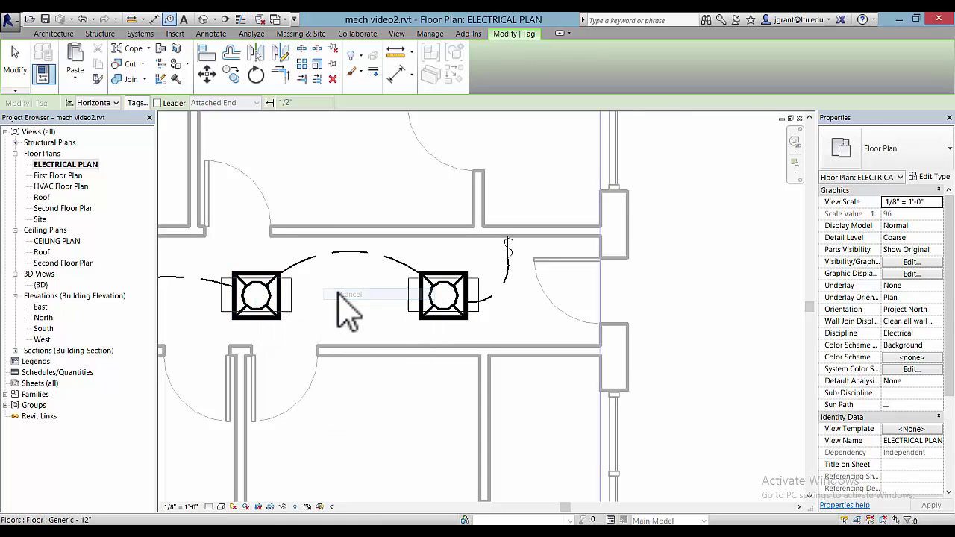
right_click(306, 292)
click(323, 298)
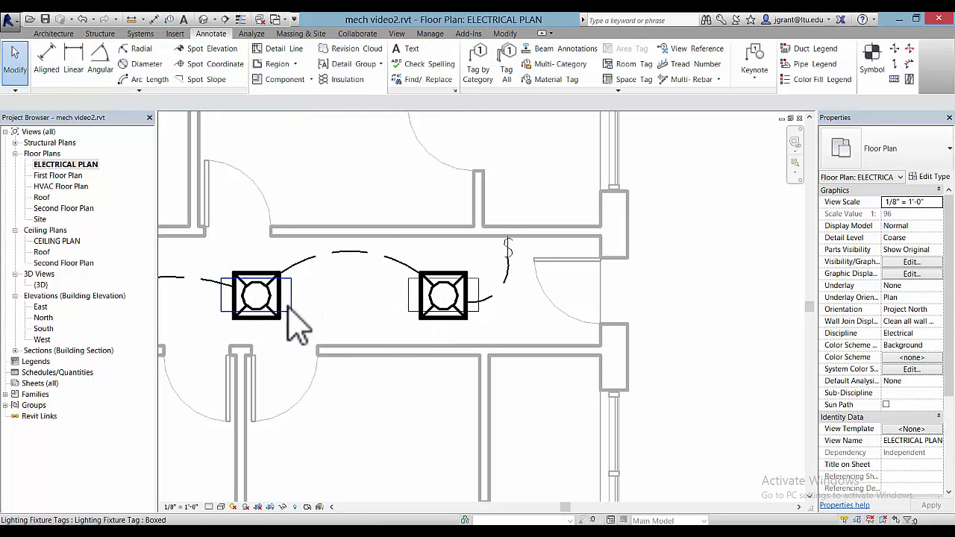
click(290, 304)
drag(298, 300, 356, 322)
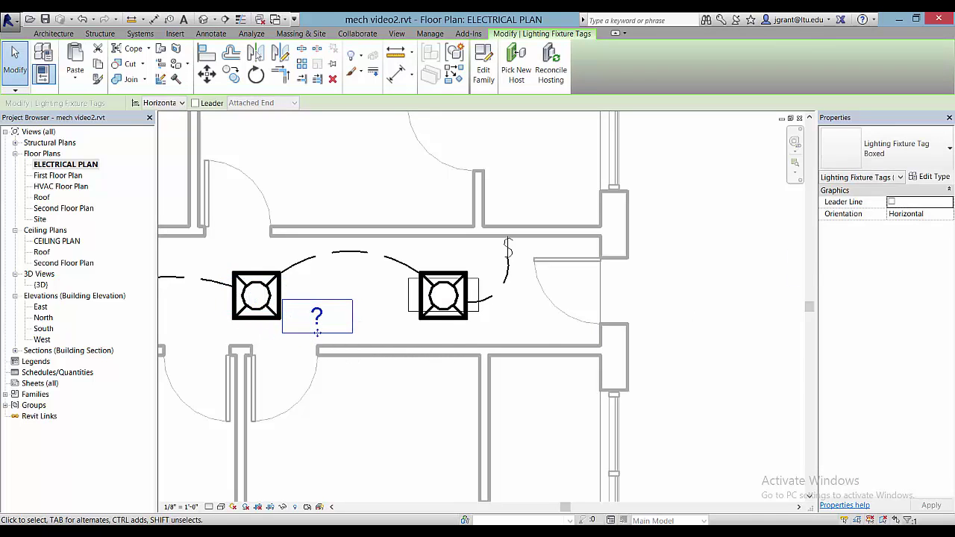
Change both corridor lighting fixture tags to the Standard type of the Lighting Fixture Tag family
ctrl+click(478, 313)
click(944, 150)
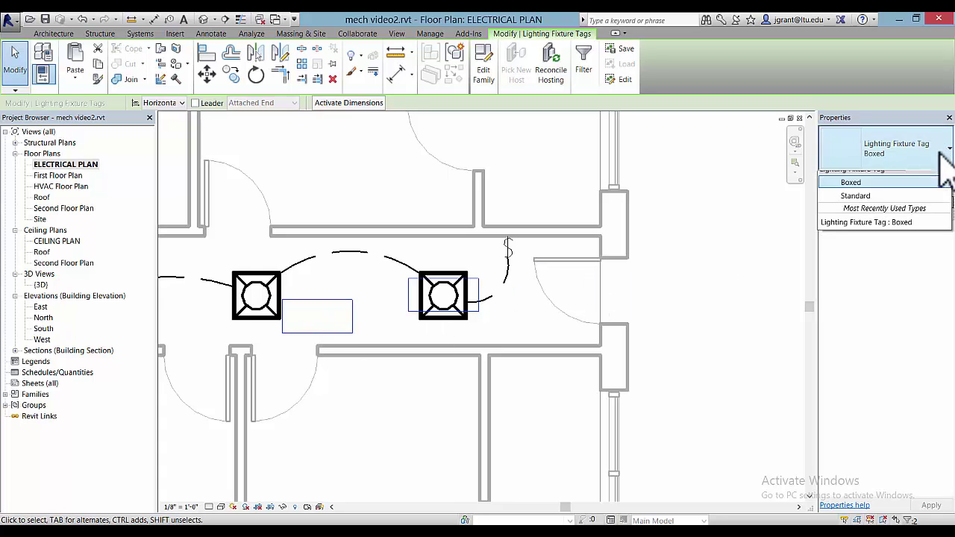
click(907, 195)
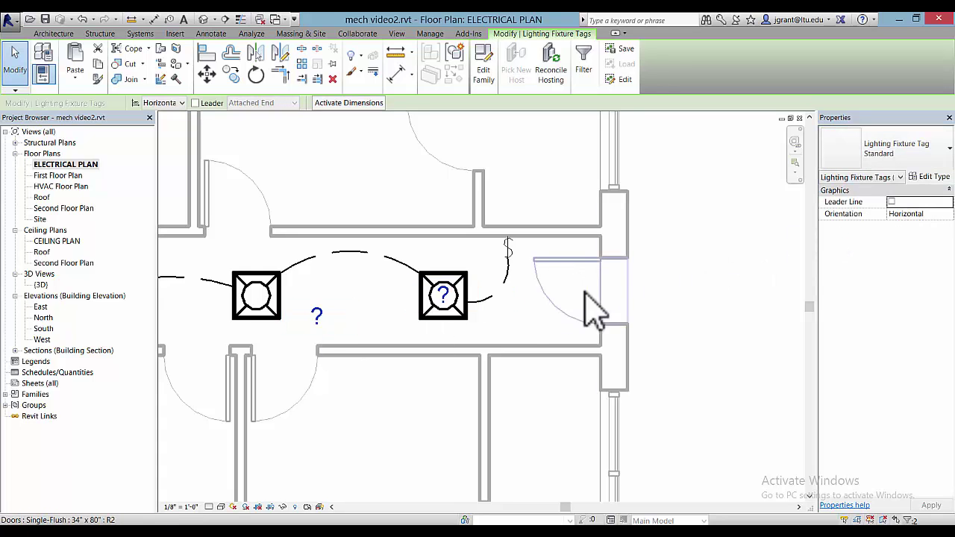
Move the easternmost fixture's tag off the troffer light to its southeast side, in line with the other tag
click(446, 302)
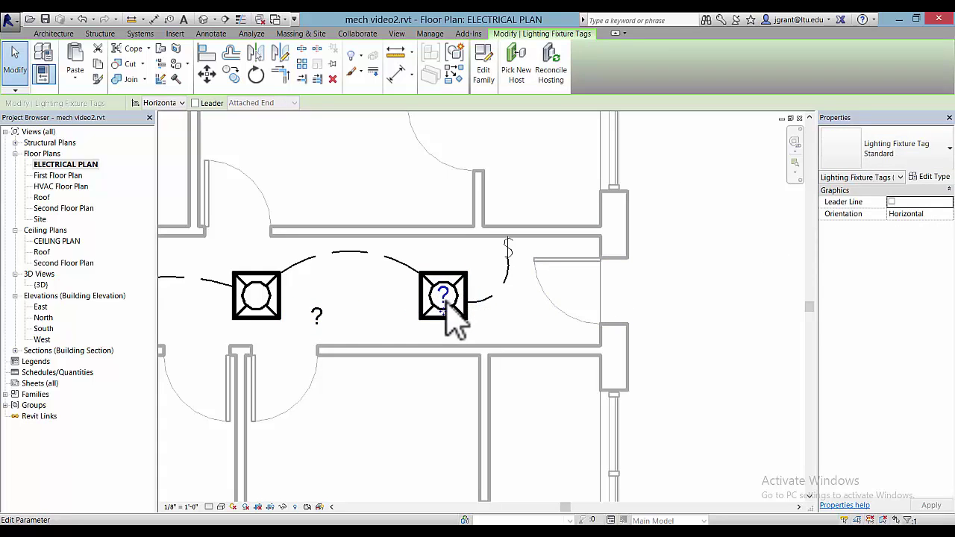
drag(444, 314, 499, 332)
click(379, 309)
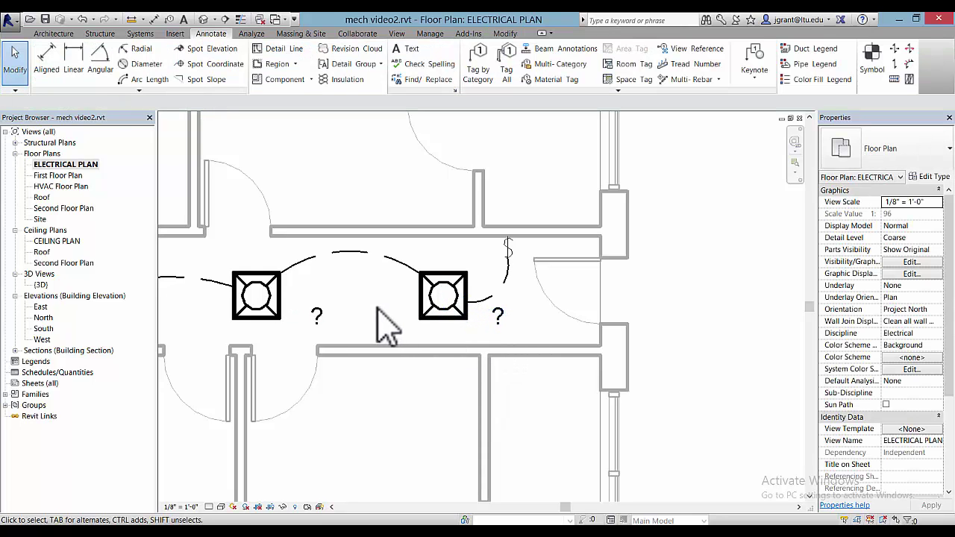
Set the Type Mark of the 2'x2' (2 Lamp) - 120V troffer light type to LF1
click(437, 317)
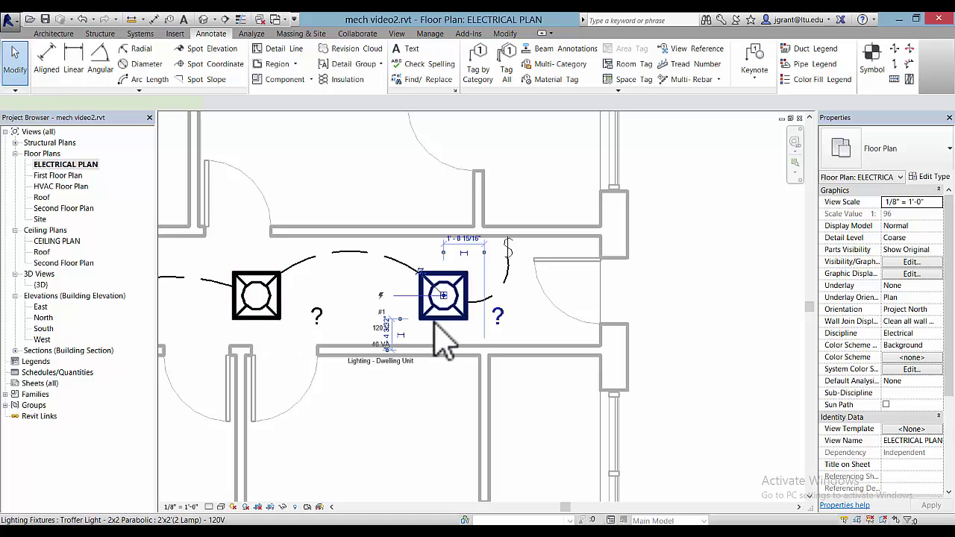
click(934, 176)
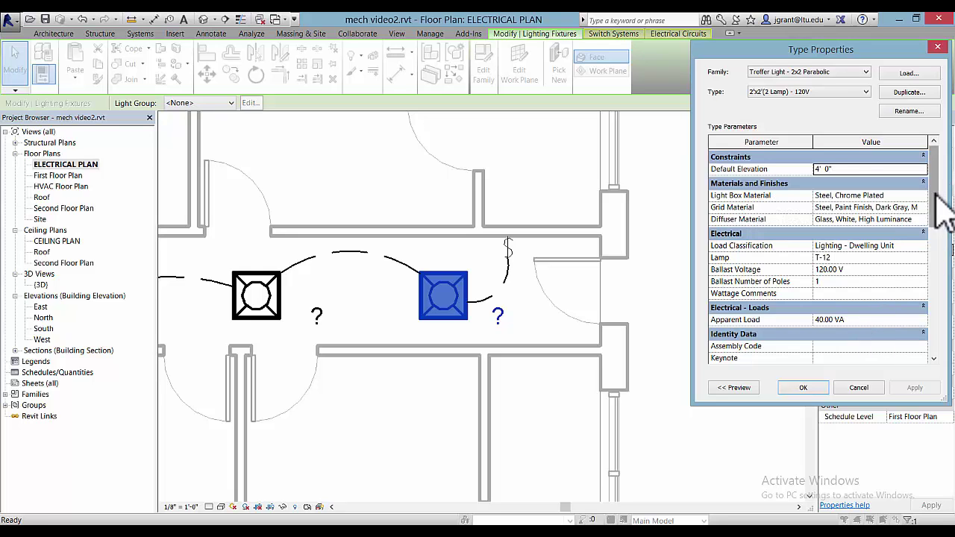
drag(937, 195, 941, 302)
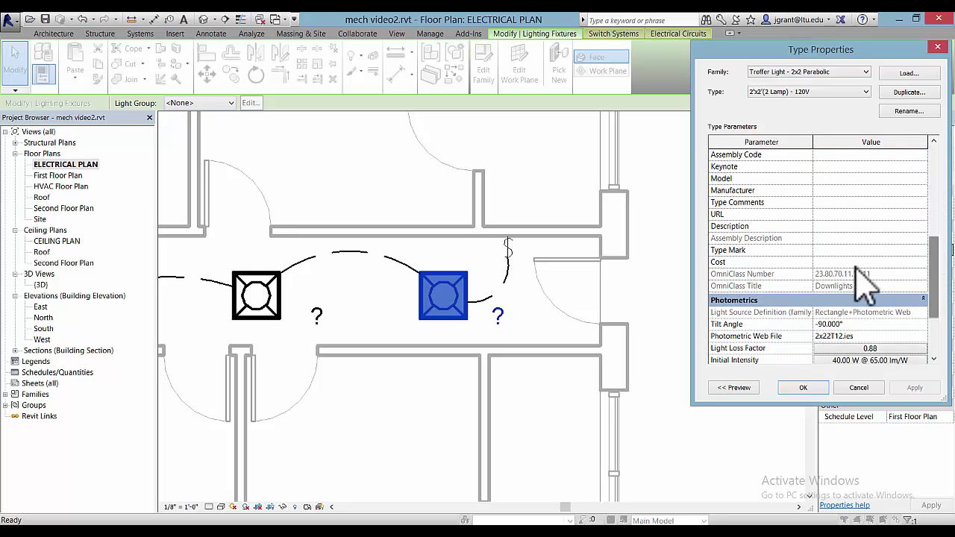
click(834, 252)
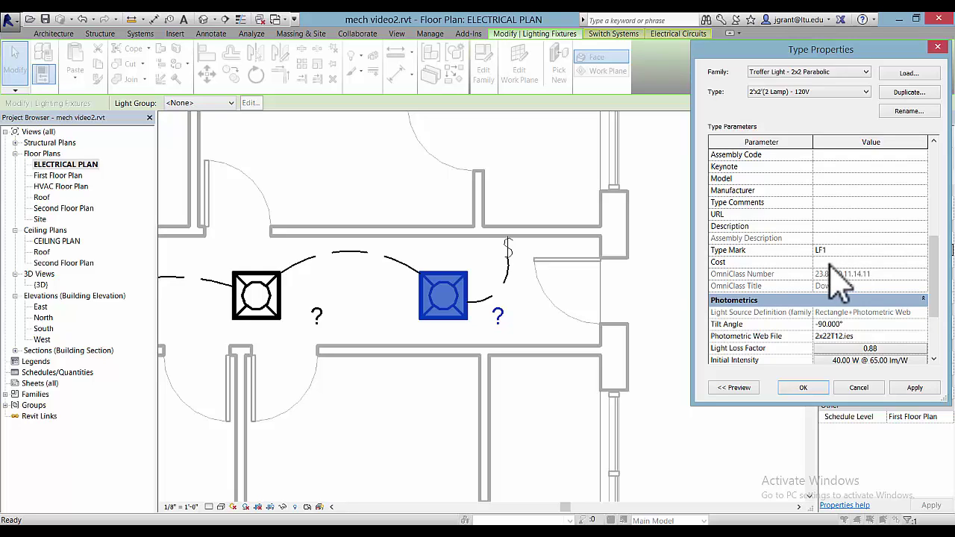
click(803, 387)
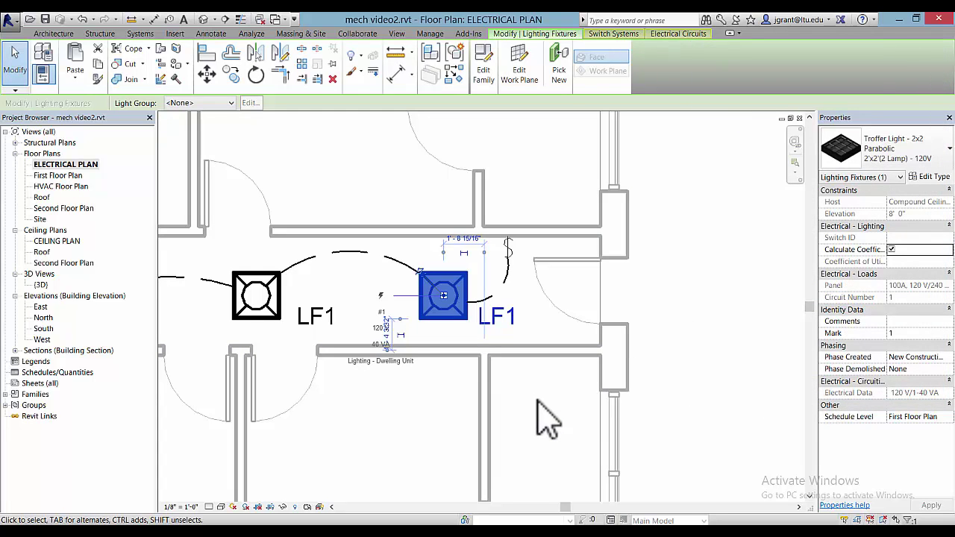
click(546, 419)
Nudge the western LF1 tag slightly southwest, closer to its troffer light
click(321, 332)
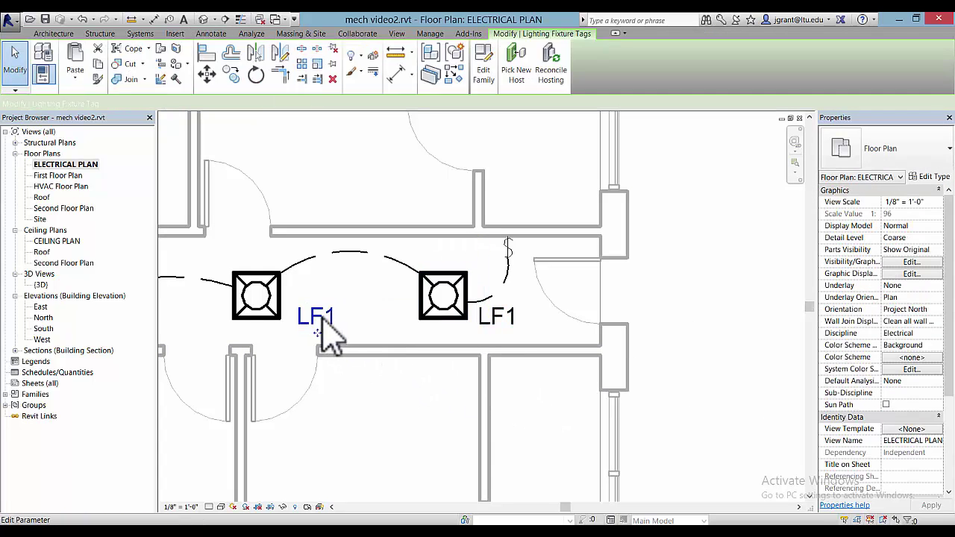
drag(317, 336, 307, 345)
click(403, 429)
Change the duplex receptacle on the northwest room's south wall to the GFCI type
scroll(394, 409, down, 2)
middle_drag(292, 334, 637, 293)
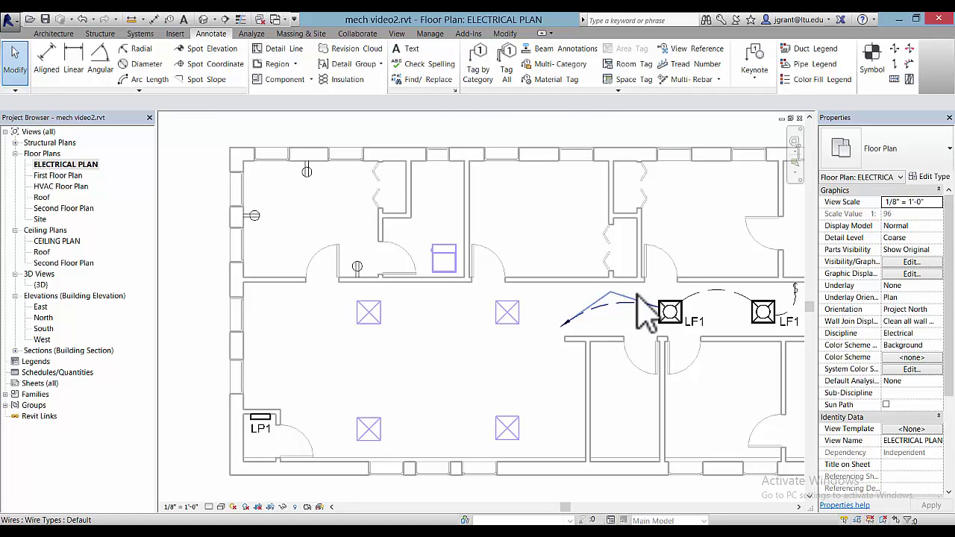
click(357, 270)
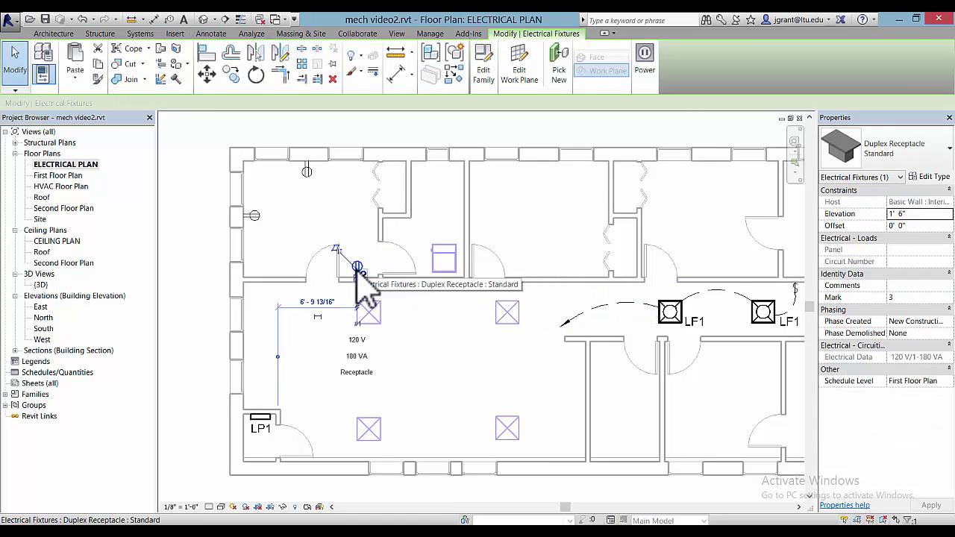
click(947, 149)
click(875, 216)
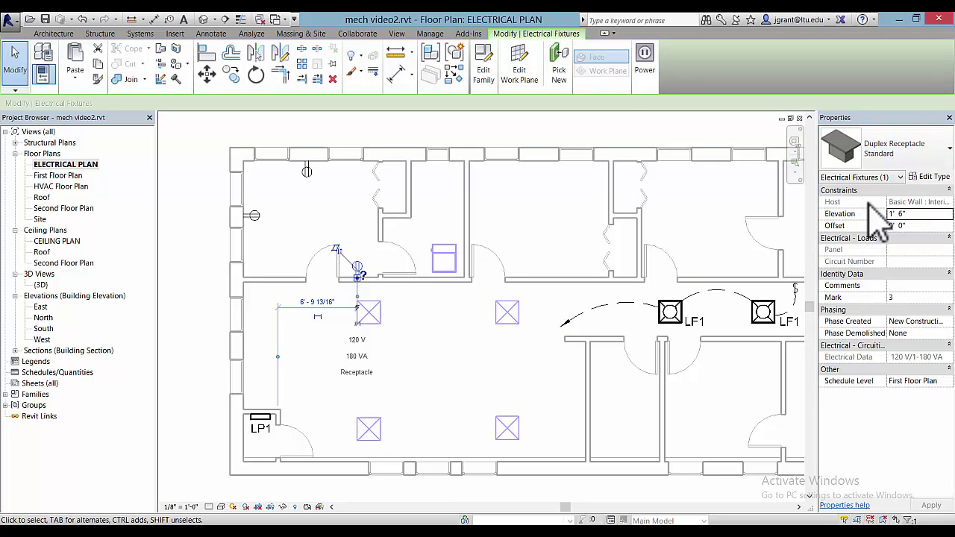
click(400, 297)
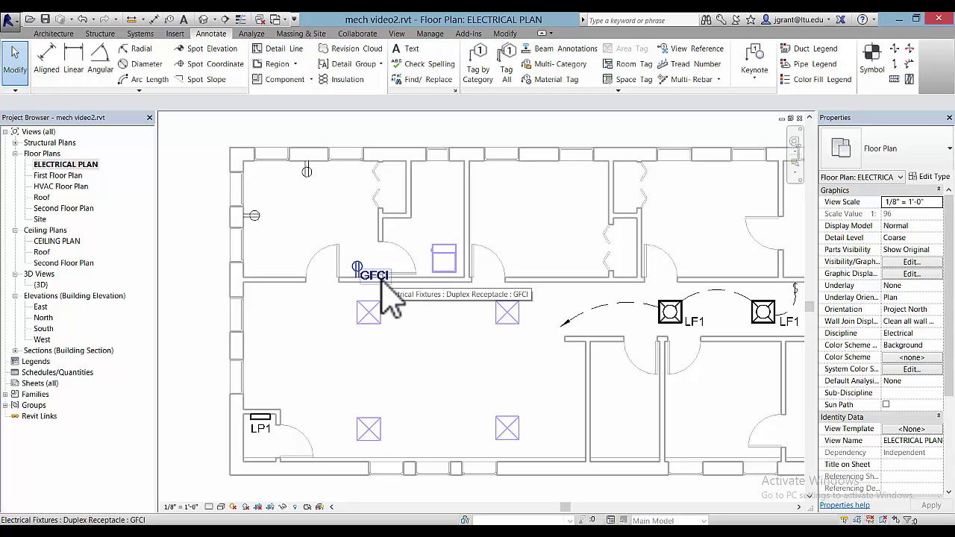
Switch the GFCI receptacle in the northwest room back to the Standard type
click(359, 269)
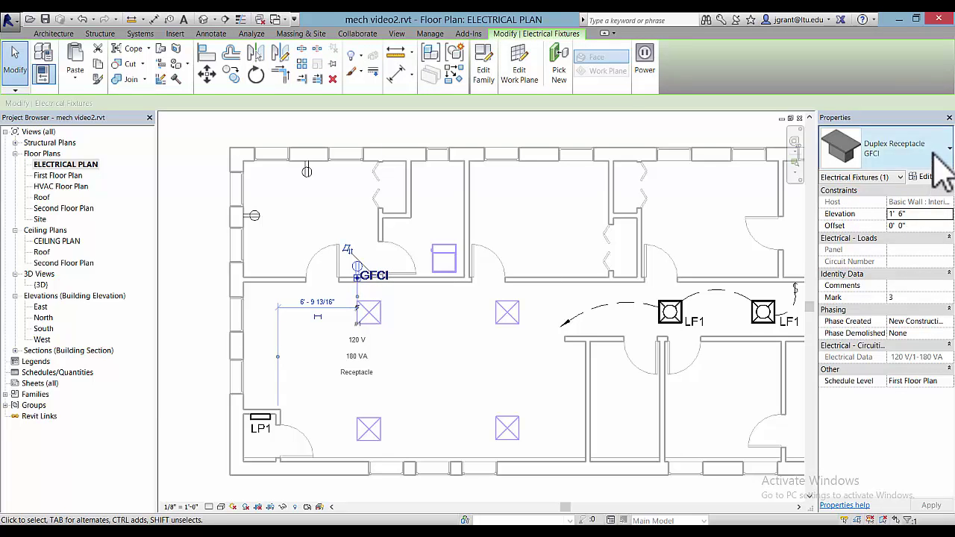
click(934, 153)
click(874, 217)
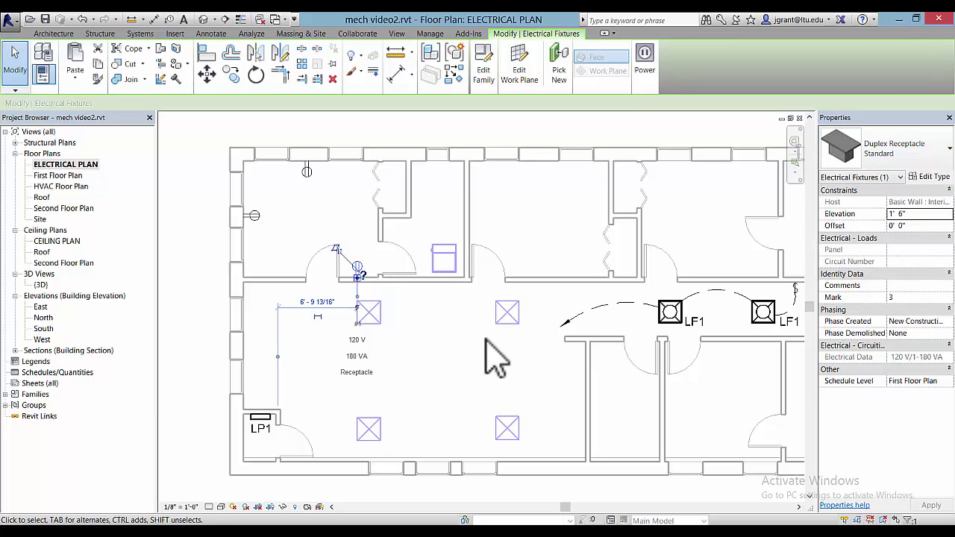
click(452, 375)
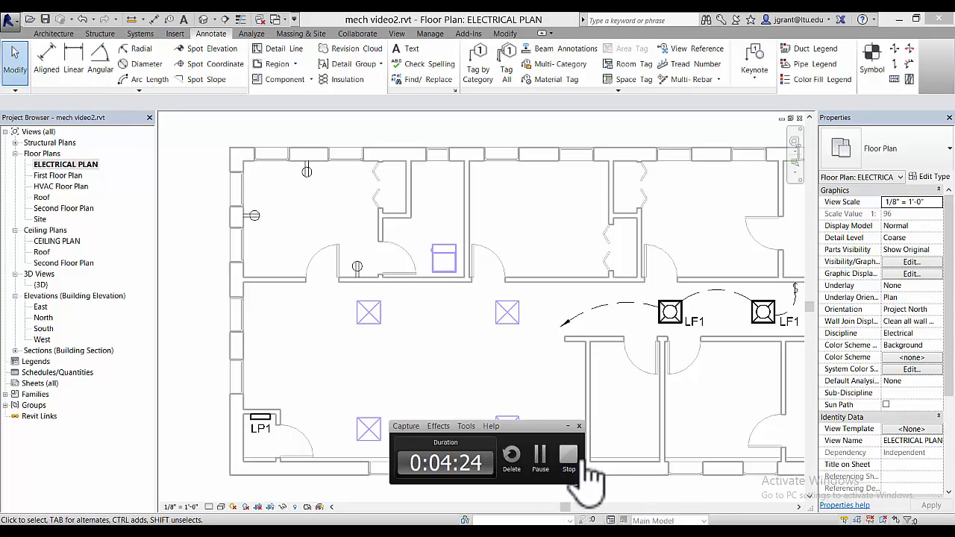
click(580, 465)
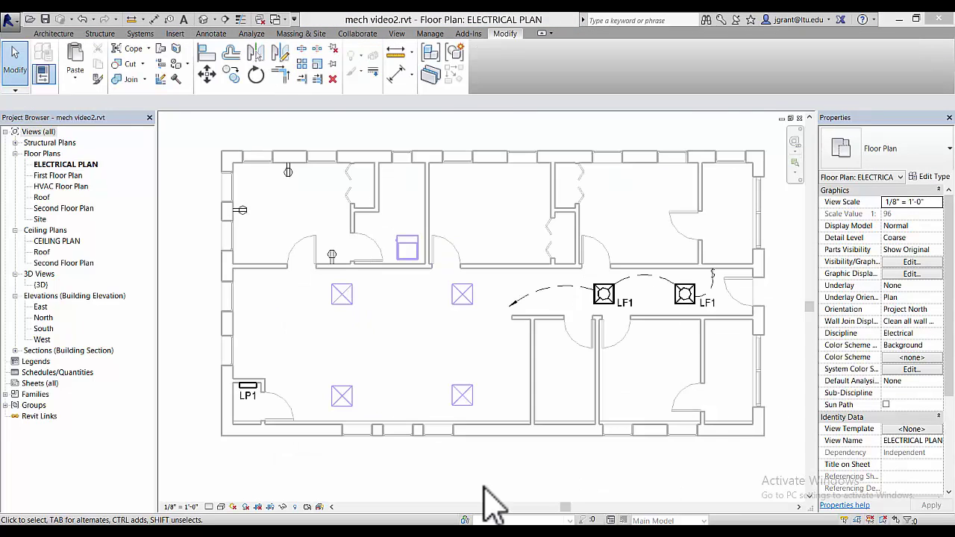
Open the Troffer Light - 2x2 Parabolic family for editing and bring up its Light Source Definition
double_click(601, 302)
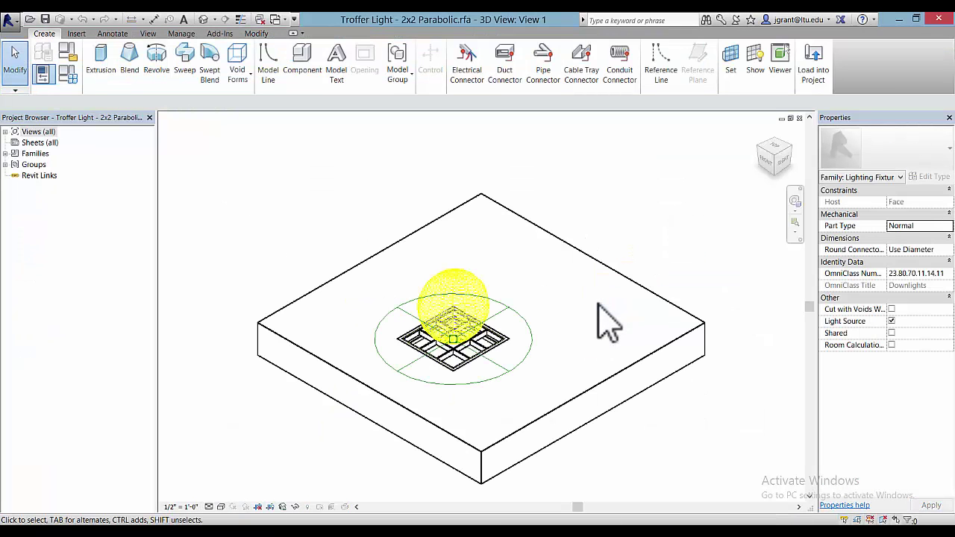
click(471, 294)
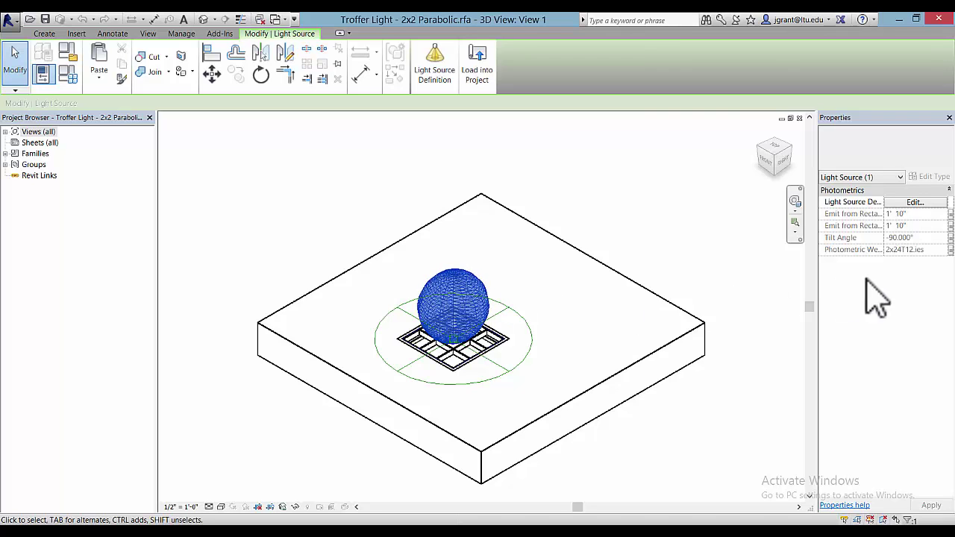
click(916, 203)
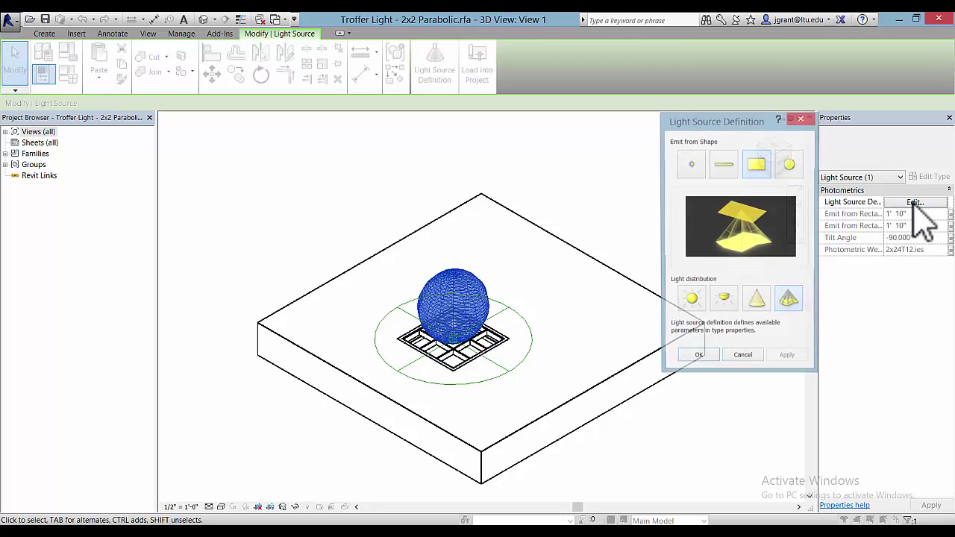
Preview the line and rectangle emit shapes and the spot and photometric web distributions, and cancel the light source changes
click(724, 171)
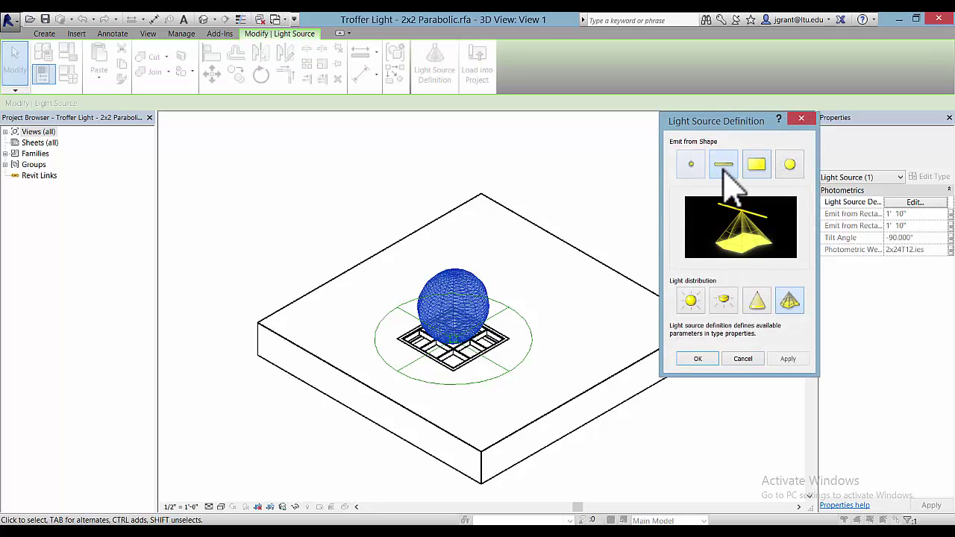
click(756, 166)
click(765, 304)
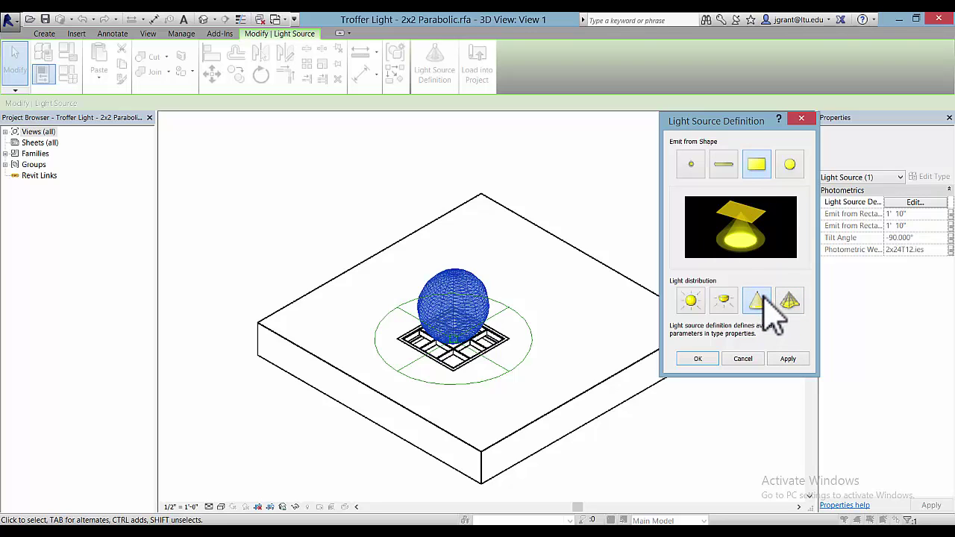
click(791, 300)
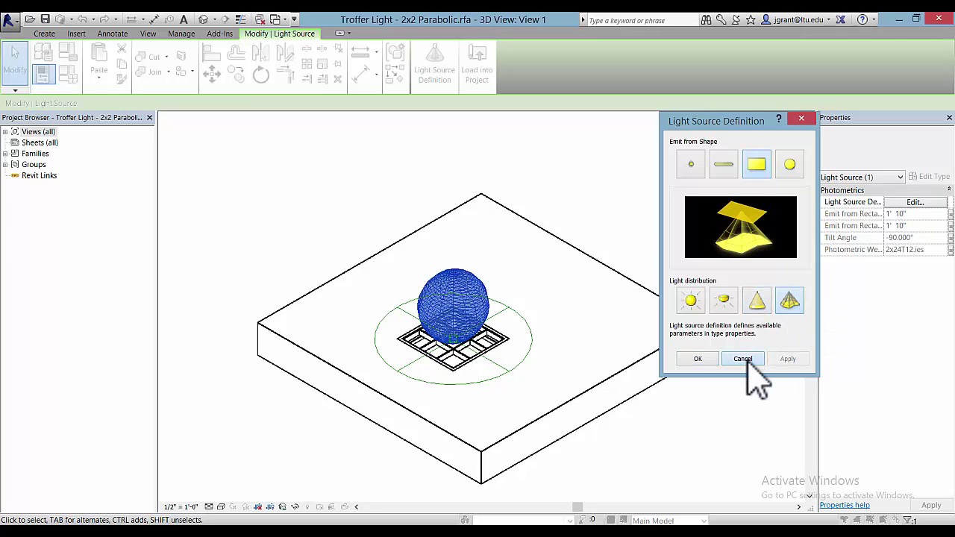
click(744, 359)
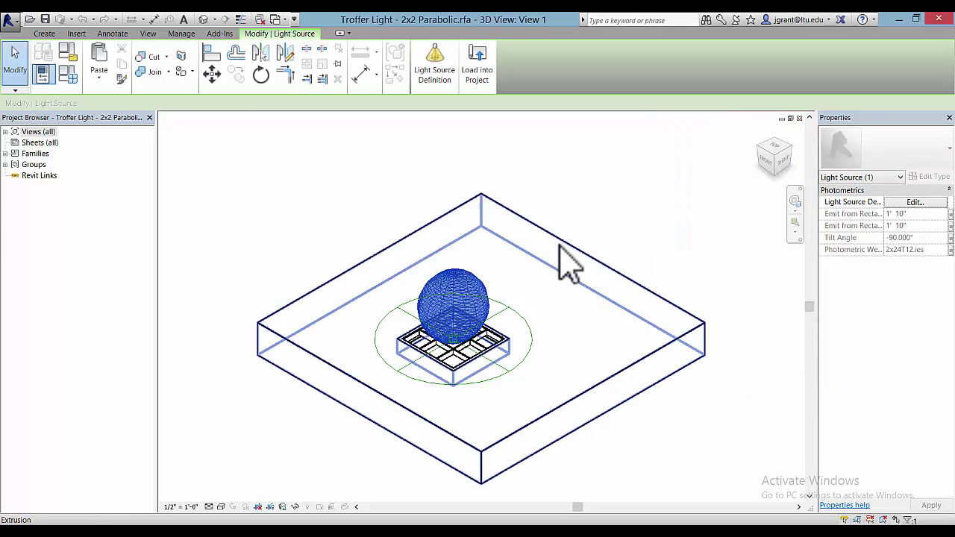
Examine the electrical connector's load properties in the troffer light family and close the family without saving
click(530, 332)
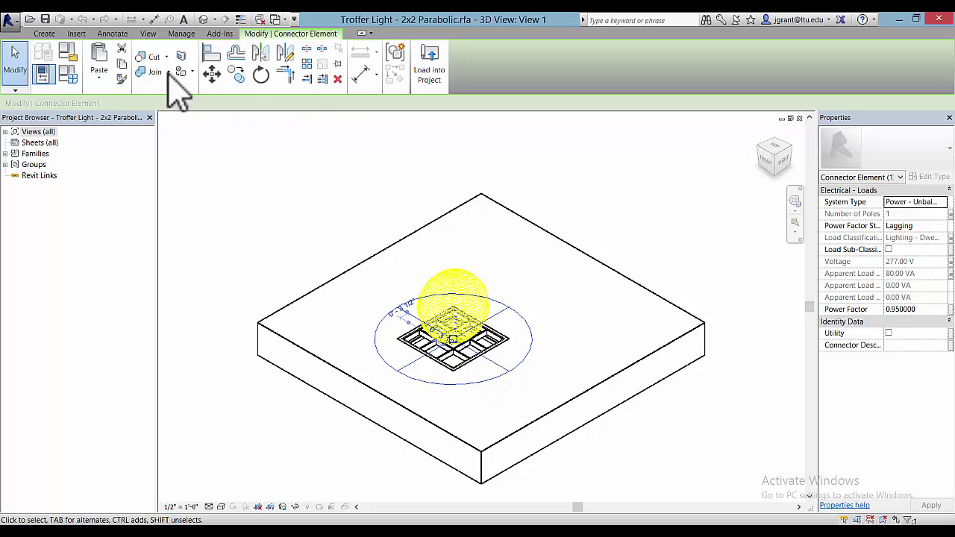
click(44, 33)
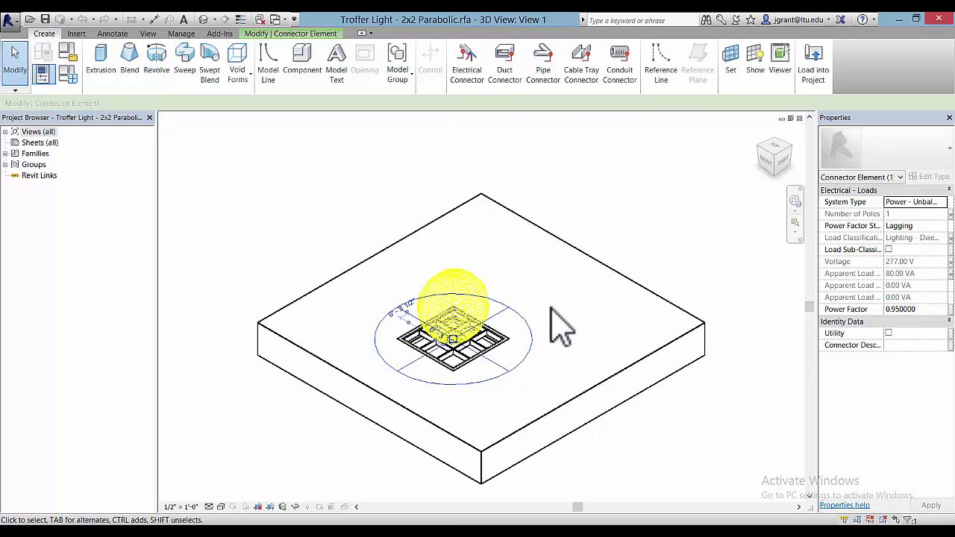
click(804, 118)
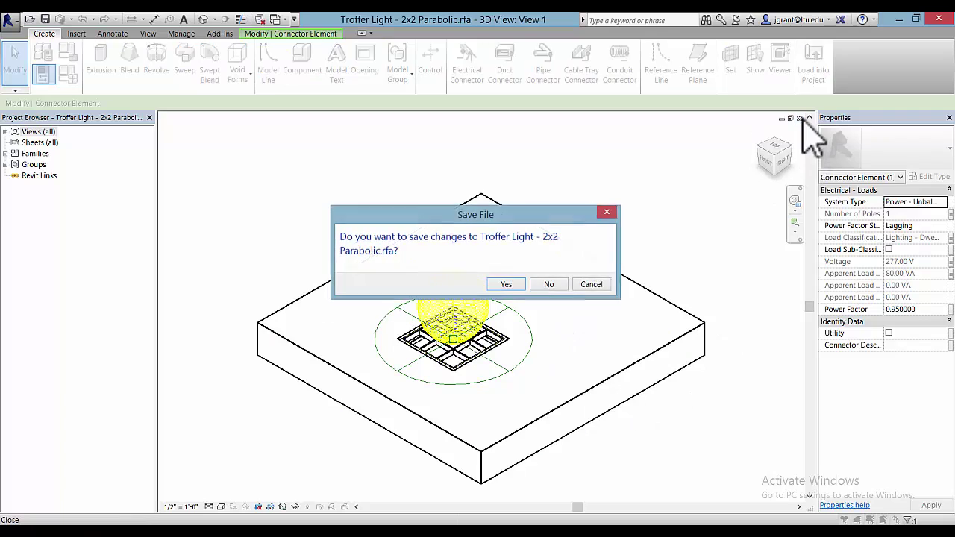
click(553, 285)
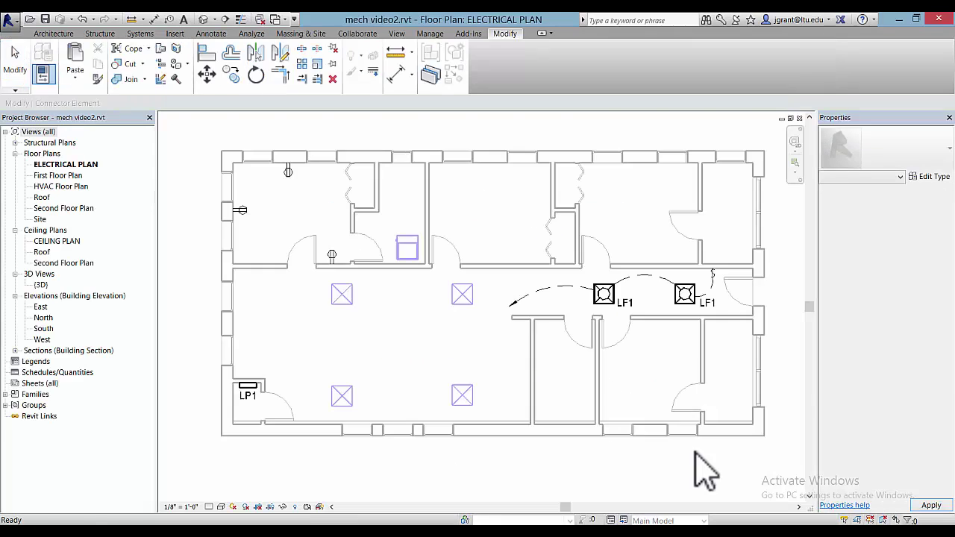